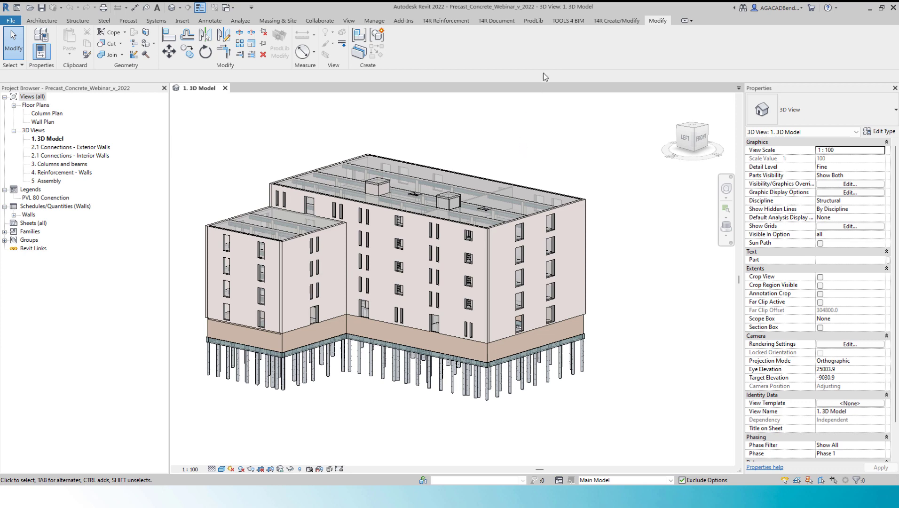
Show the TOOLS 4 BIM Dock and open its Precast Concrete tool set
click(568, 21)
click(16, 40)
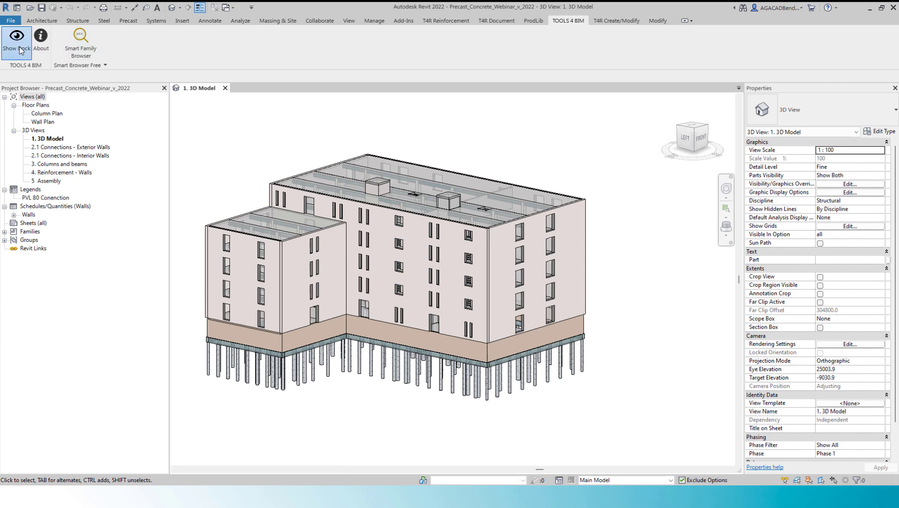
drag(700, 323, 528, 323)
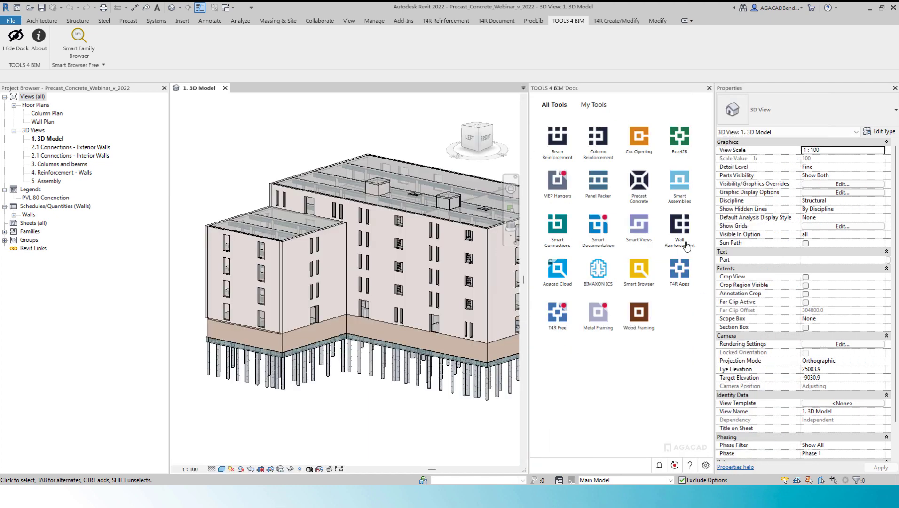
click(640, 179)
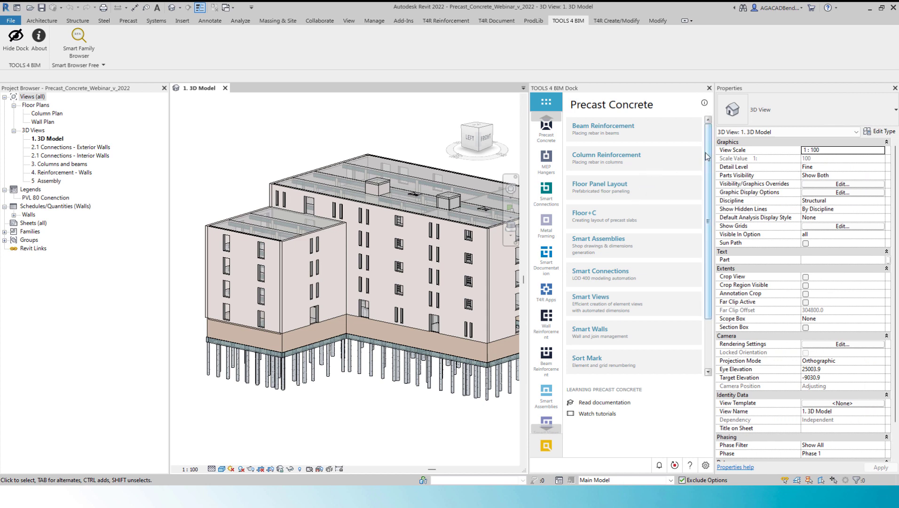
Bring up the Smart Connections commands from the Precast Concrete tool set, and close the dock
mouse_move(706, 156)
mouse_down()
mouse_move(713, 211)
mouse_move(709, 153)
mouse_up()
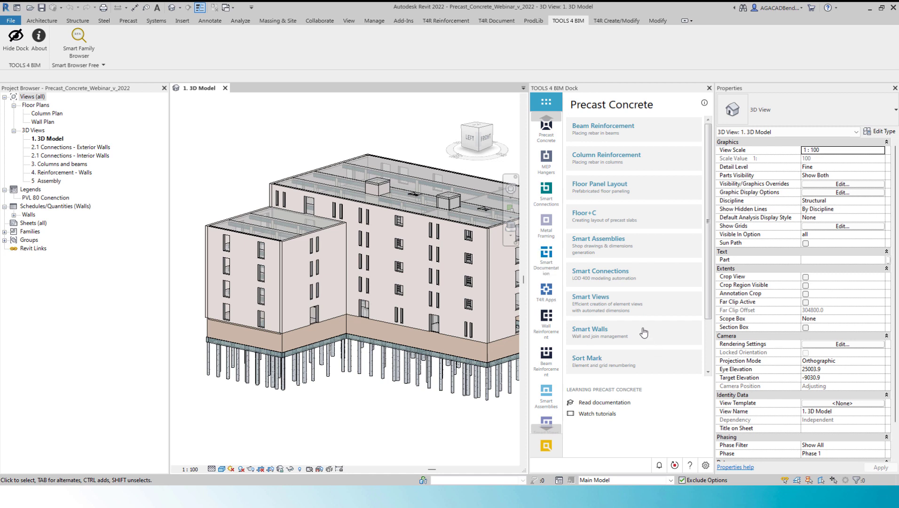
click(636, 275)
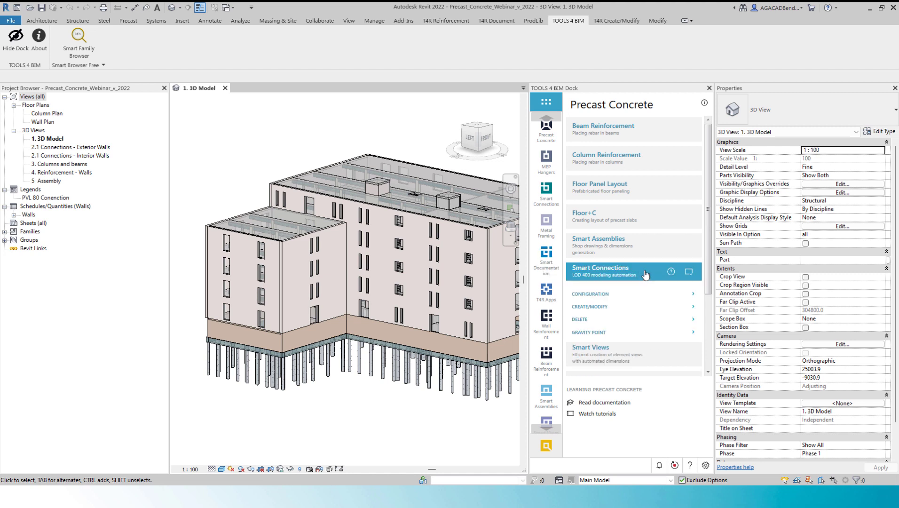
click(689, 272)
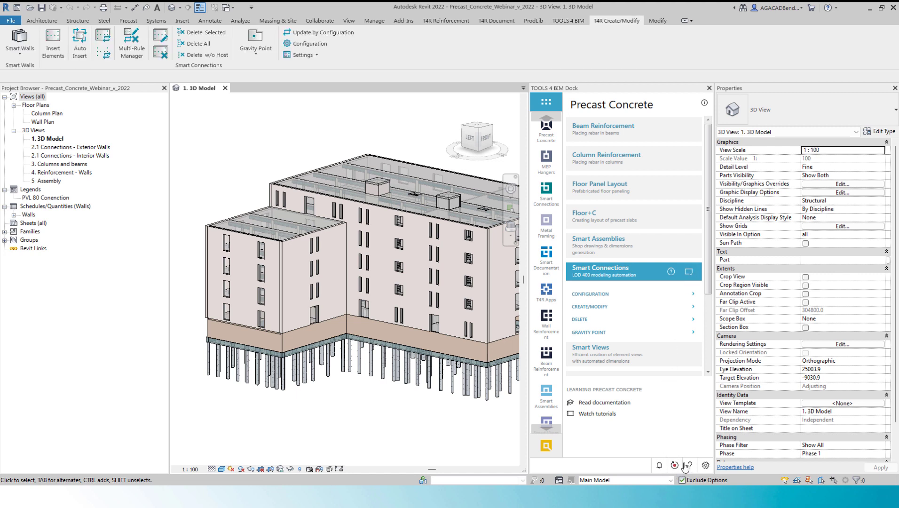
click(709, 88)
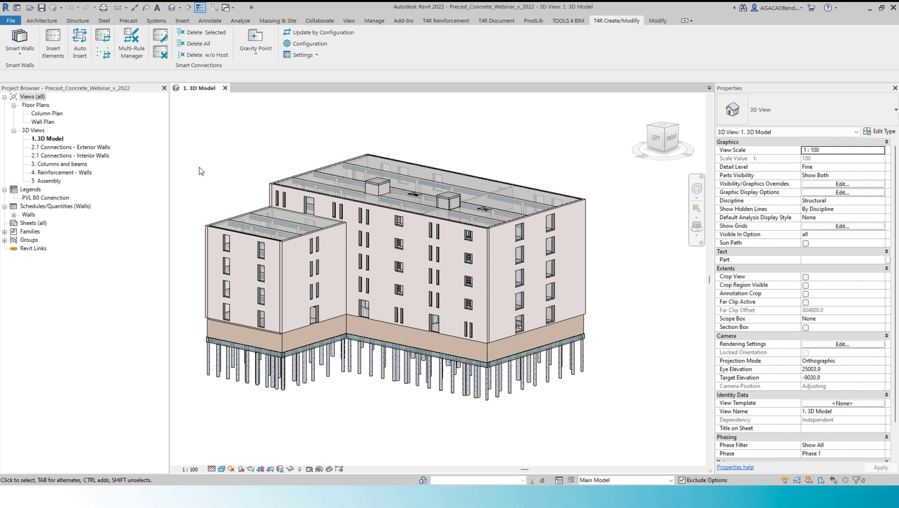
Split the low wing's side wall vertically at several places around its door with a joint gap of 20
click(658, 21)
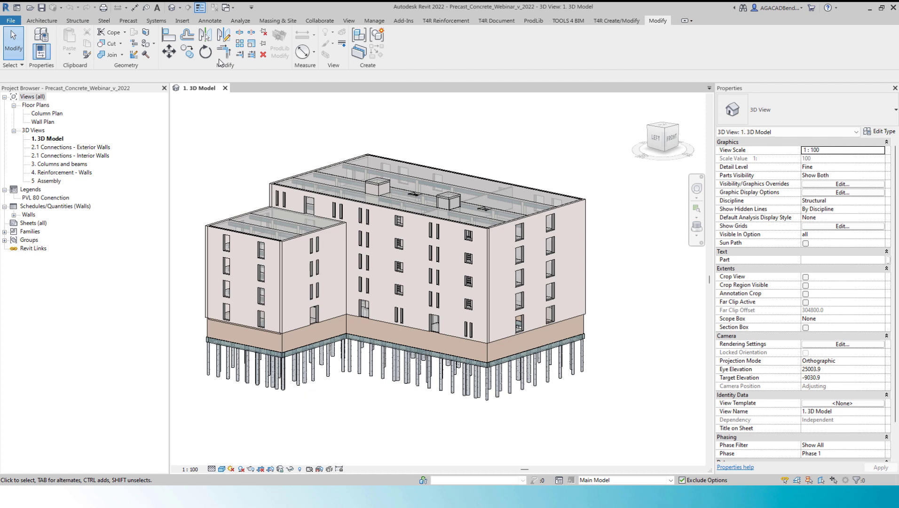
click(253, 32)
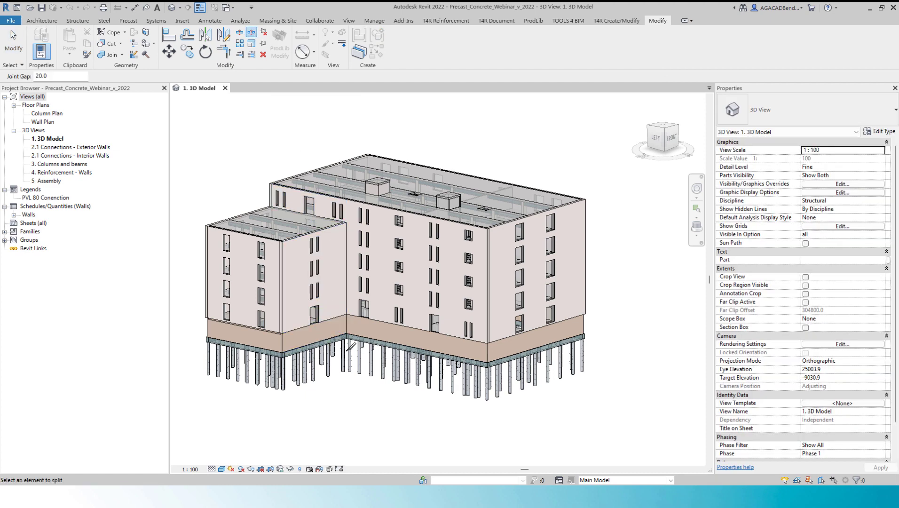
scroll(289, 336, up, 3)
scroll(304, 316, up, 4)
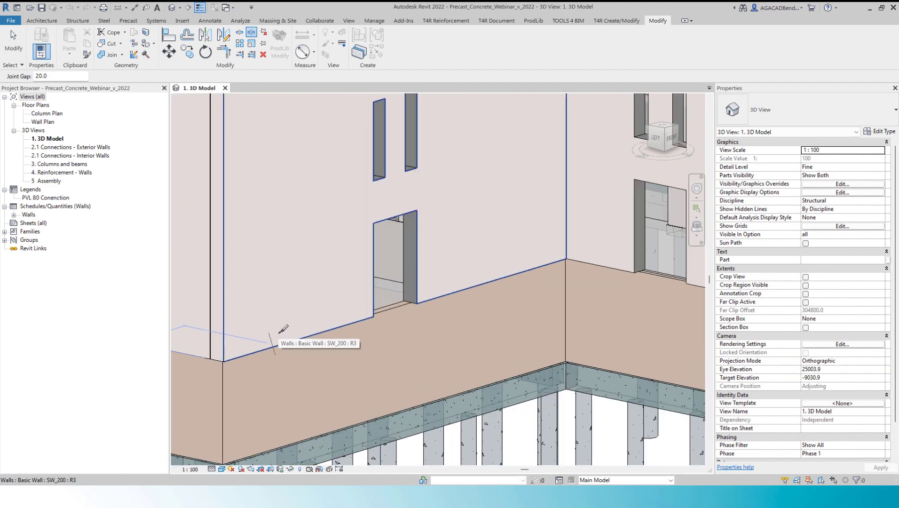
click(276, 337)
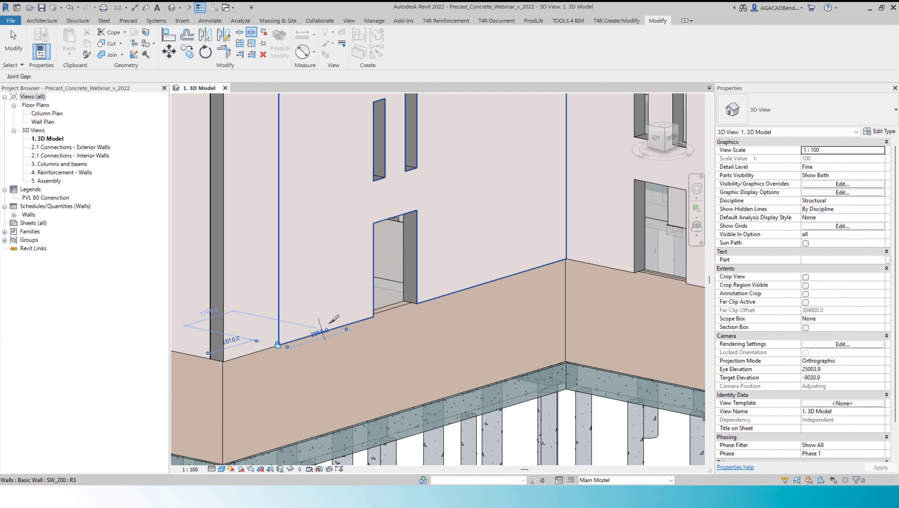
scroll(329, 320, down, 3)
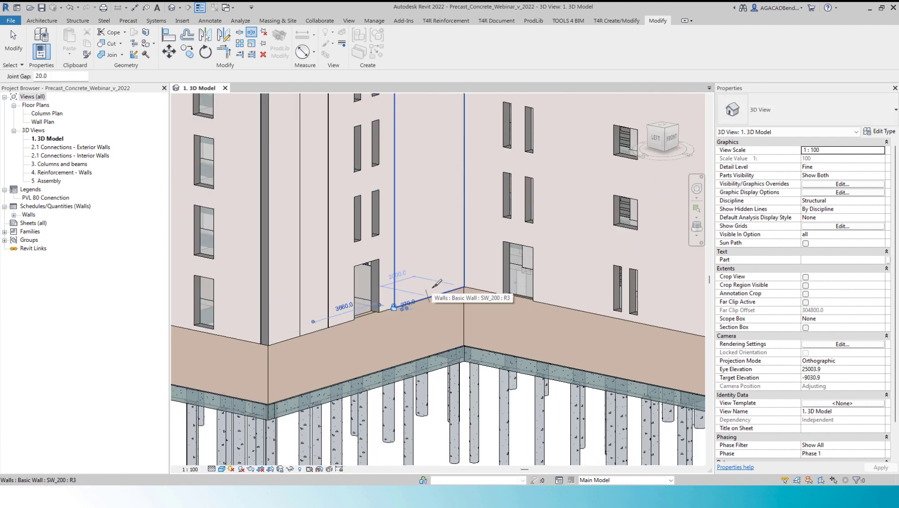
click(399, 295)
scroll(399, 295, down, 3)
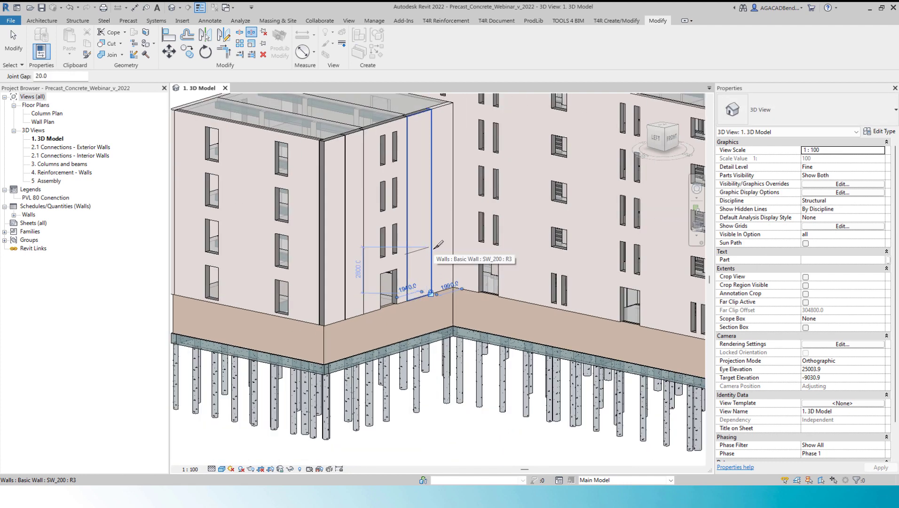
click(428, 252)
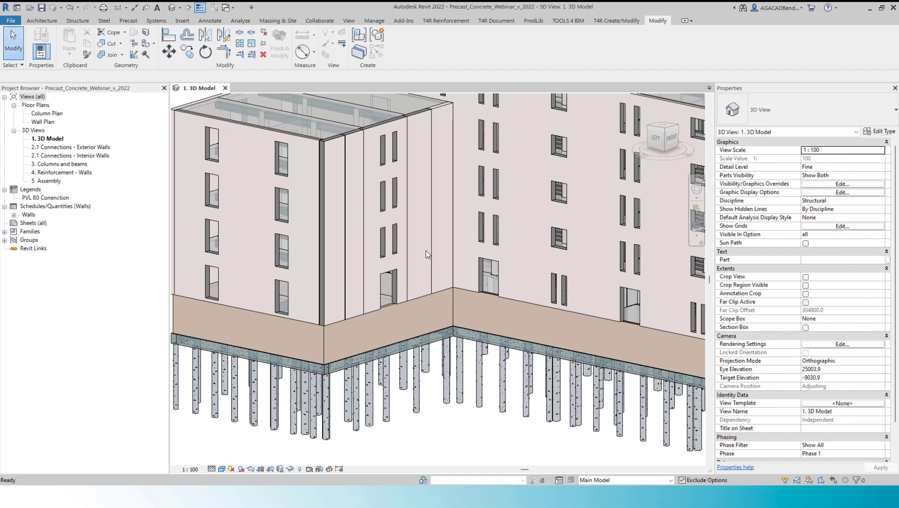
Undo the manual splits in the low wing's side wall and bring the whole building back into view
scroll(408, 255, up, 3)
scroll(408, 255, up, 3)
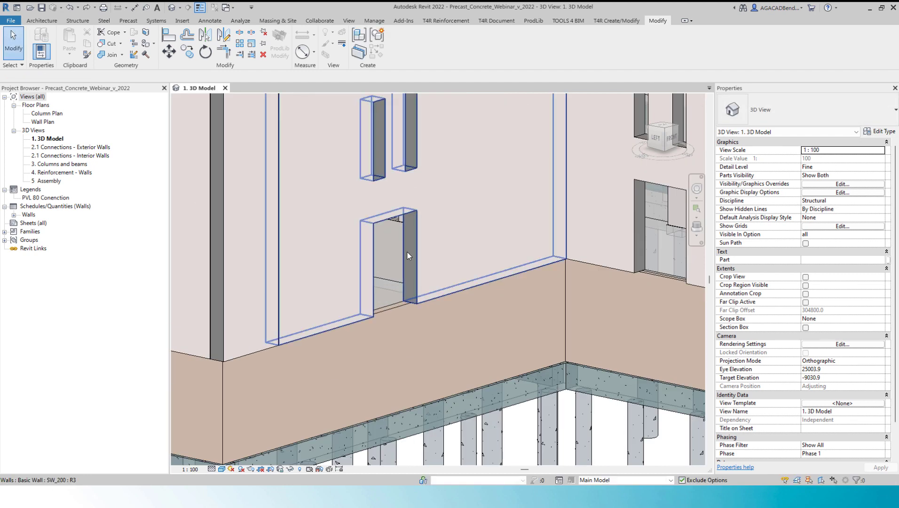
scroll(385, 271, down, 3)
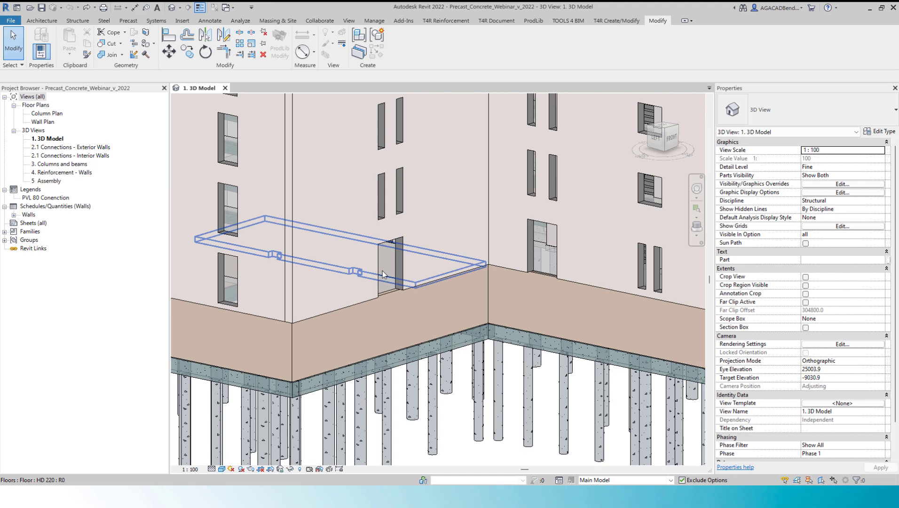
scroll(382, 271, down, 3)
scroll(371, 321, down, 1)
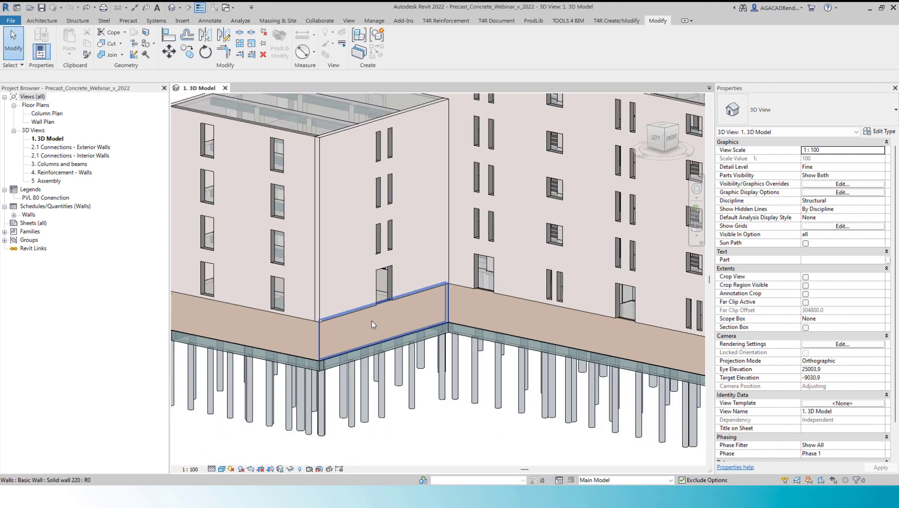
scroll(371, 321, down, 3)
middle_drag(407, 260, 382, 285)
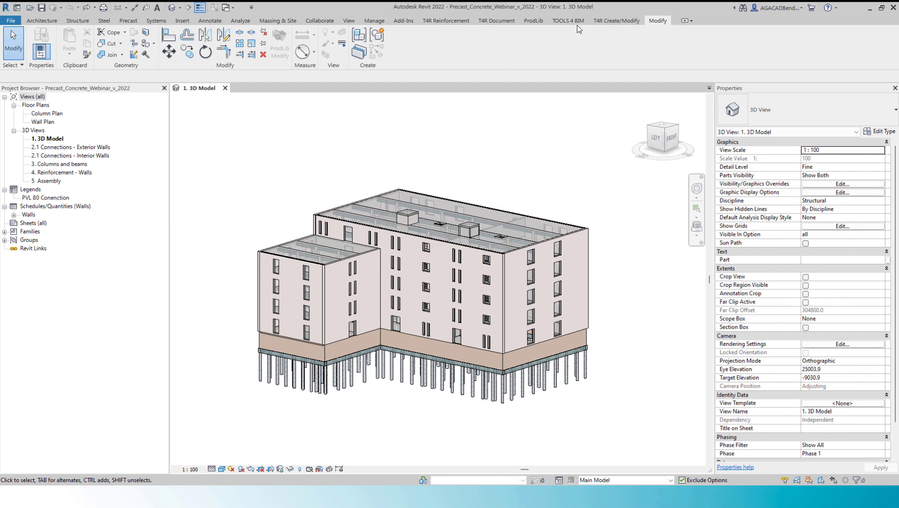
Float the Smart Walls tools over the model view and open the Split Wall command list beside the building
click(616, 20)
drag(52, 65, 221, 148)
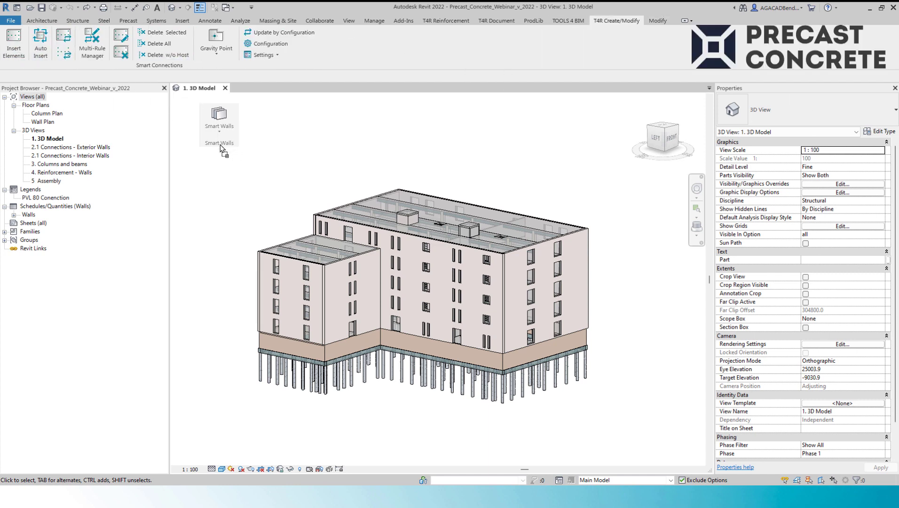
click(205, 132)
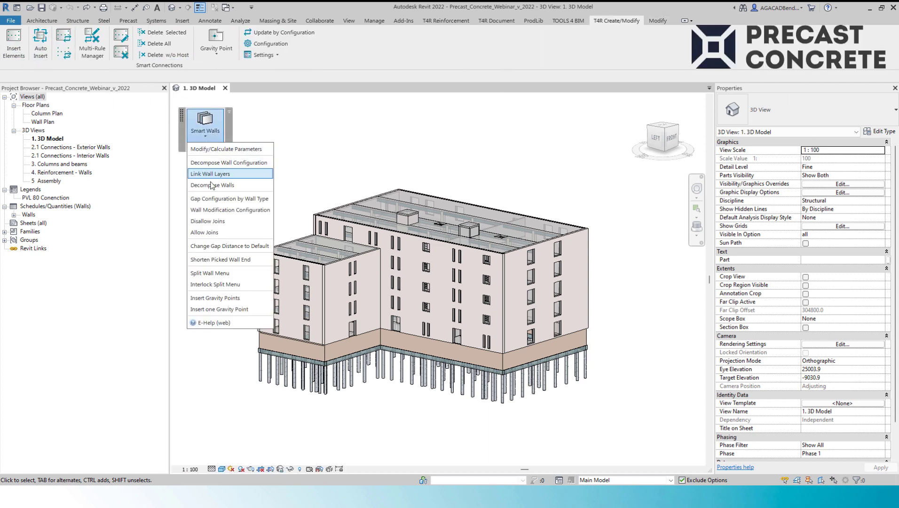
click(218, 273)
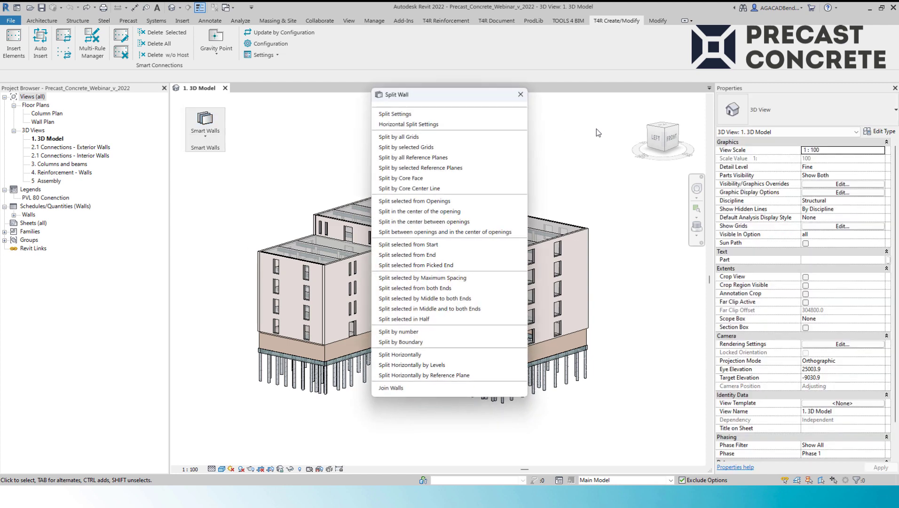
drag(445, 96, 683, 102)
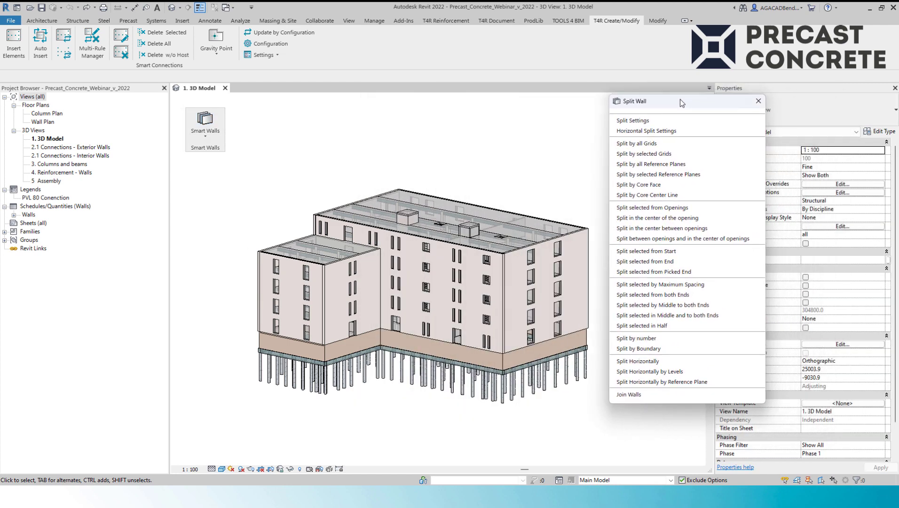
Split the whole chain of connected exterior walls above the base horizontally at Level 2, Level 3, Level 4 and Level 5 with 0 mm offset
click(332, 307)
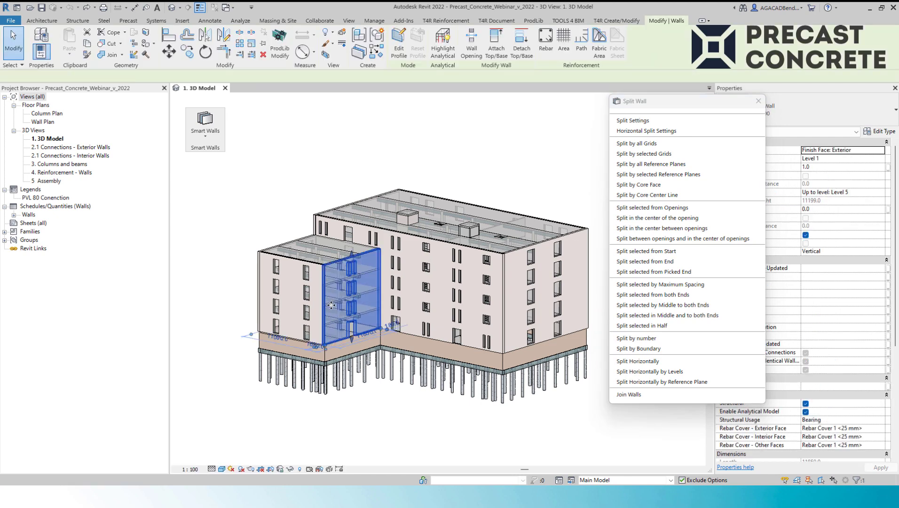
key(Tab)
click(334, 303)
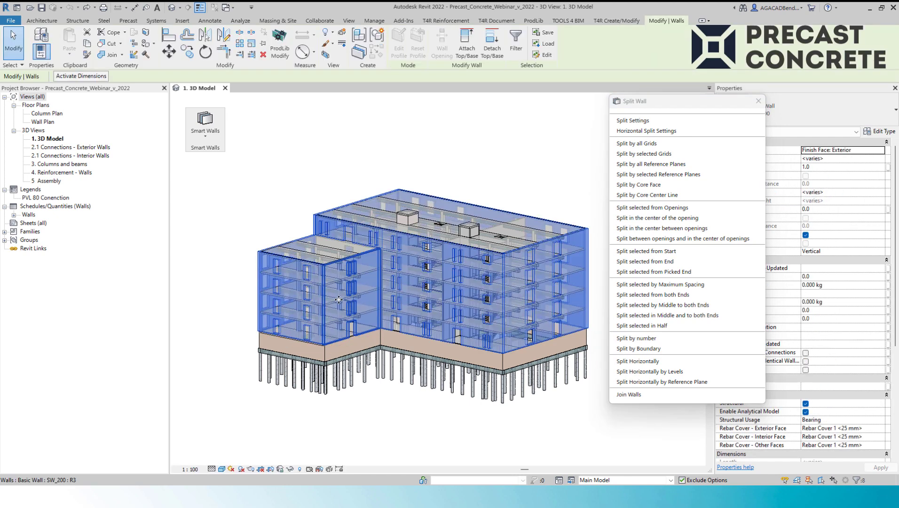
click(630, 371)
click(552, 326)
click(551, 338)
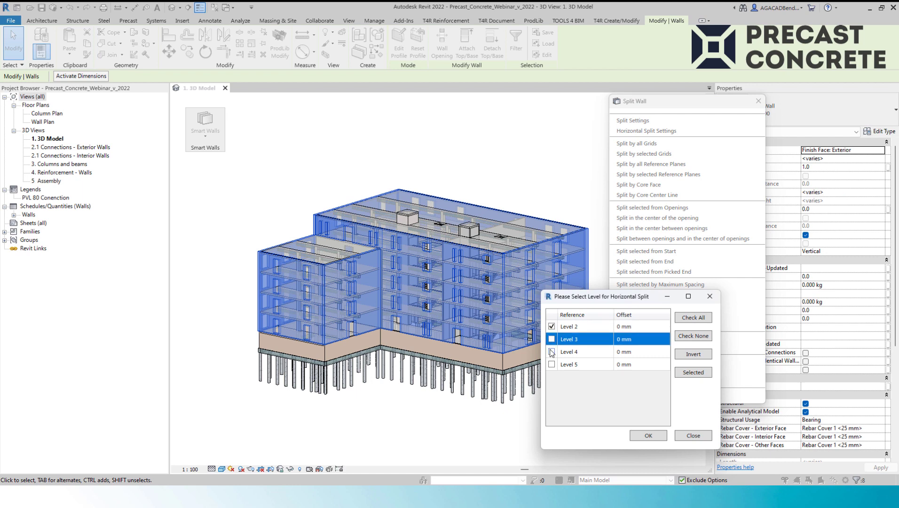
click(552, 351)
click(552, 364)
click(645, 435)
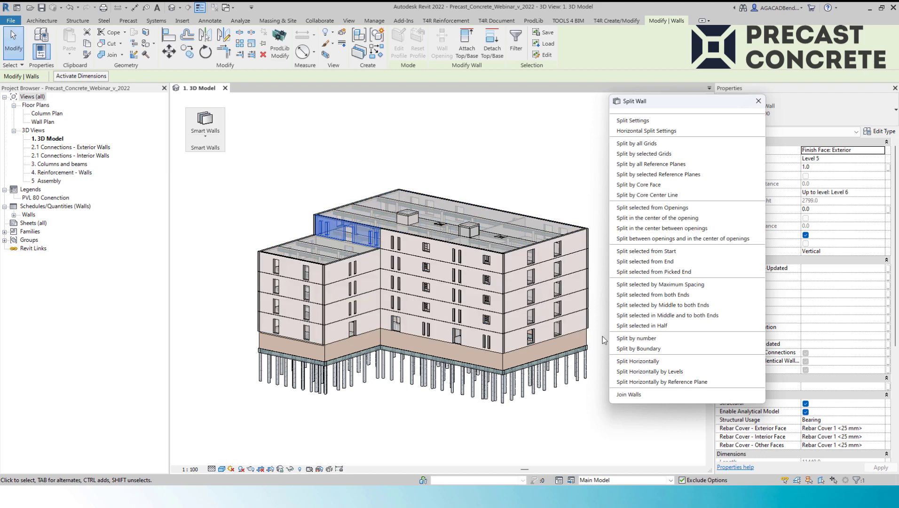
Select all instances of the SW_200 wall type and split them vertically from their openings
scroll(593, 335, down, 1)
scroll(511, 379, up, 1)
click(415, 375)
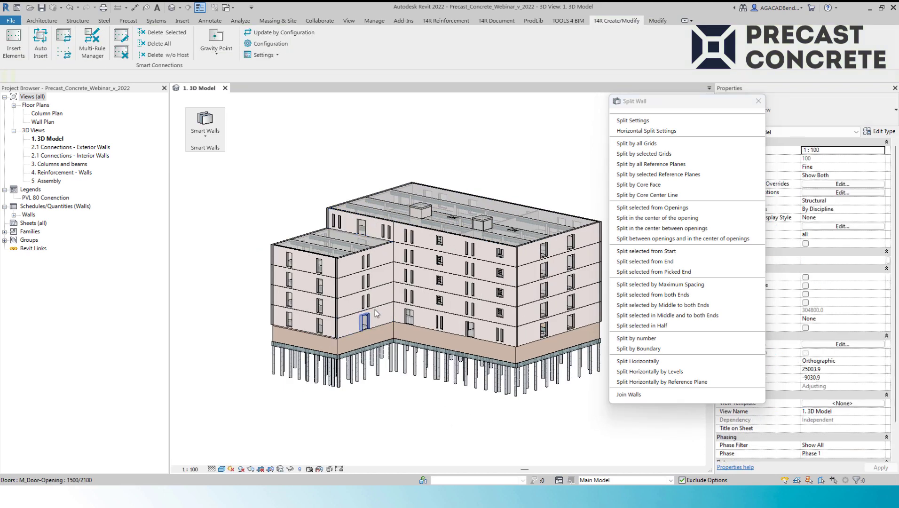
scroll(376, 308, up, 2)
click(332, 336)
key(s)
key(a)
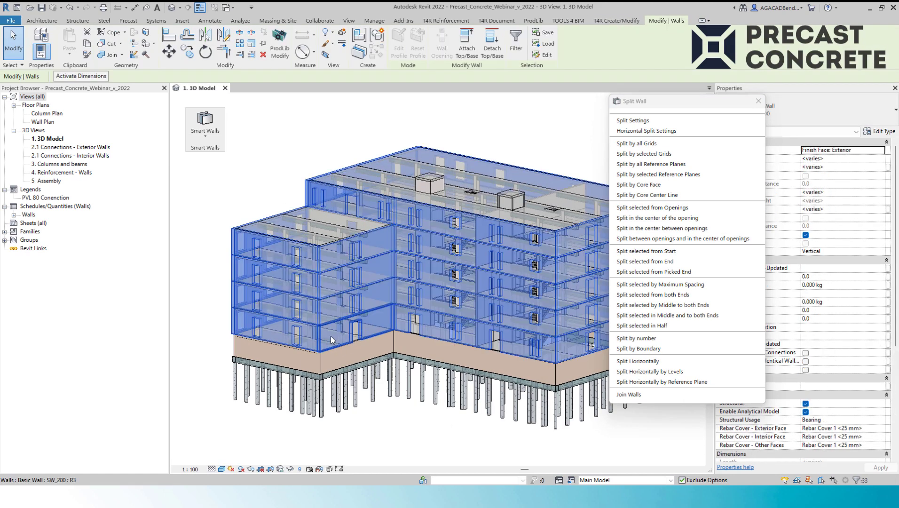
click(667, 207)
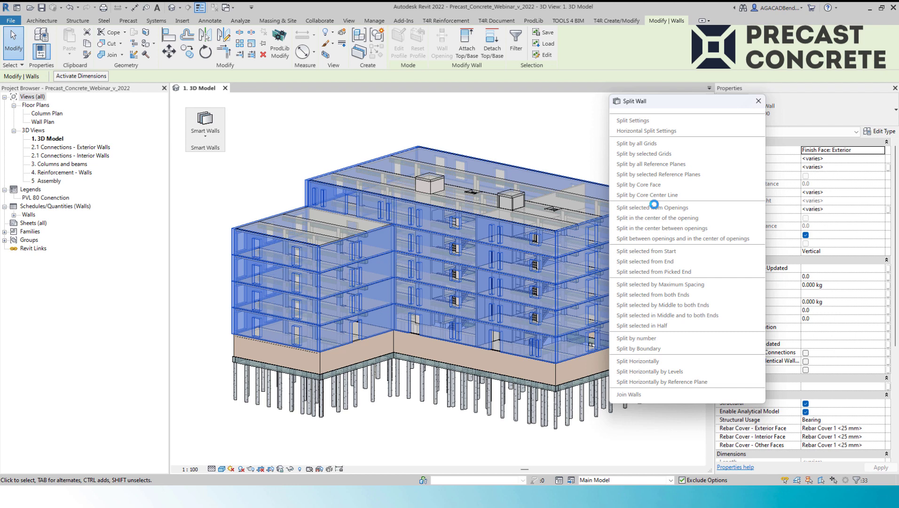
click(658, 218)
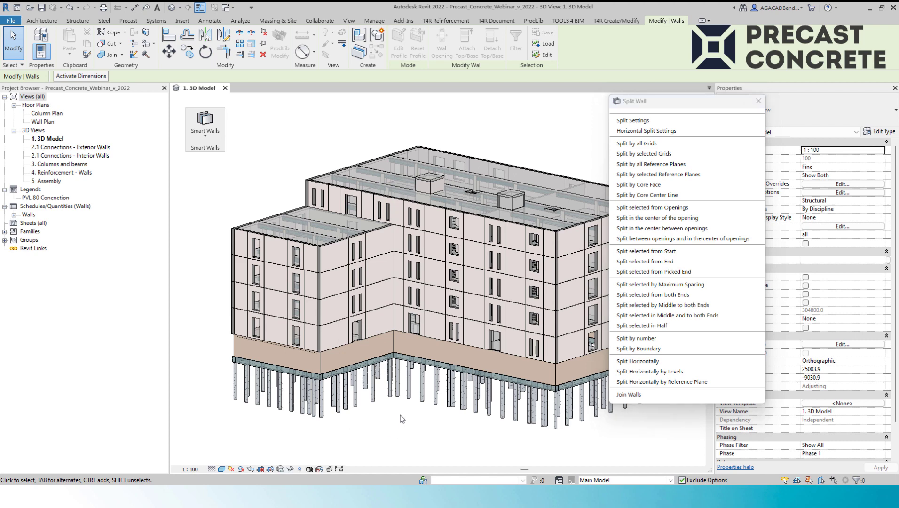
middle_drag(419, 419, 360, 404)
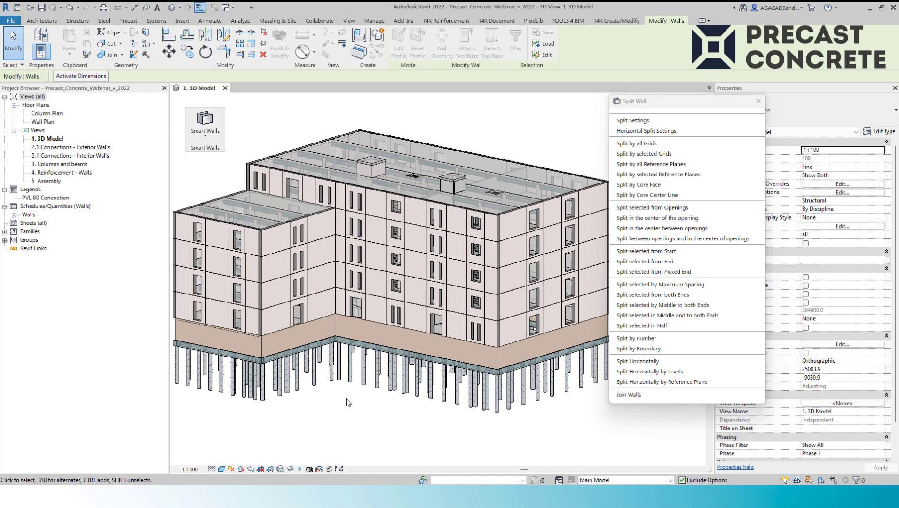
Close the Split Wall command list and open the 2.1 Connections - Exterior Walls 3D view
click(758, 101)
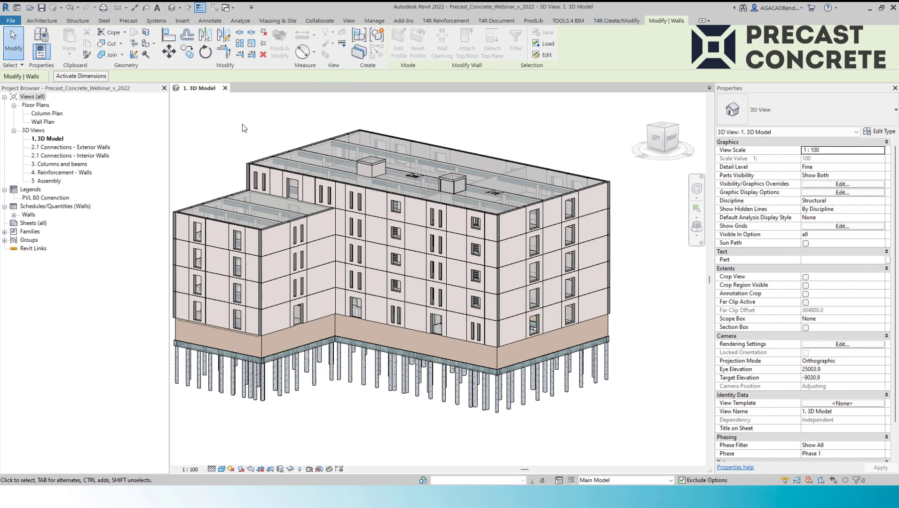
middle_drag(227, 122, 237, 124)
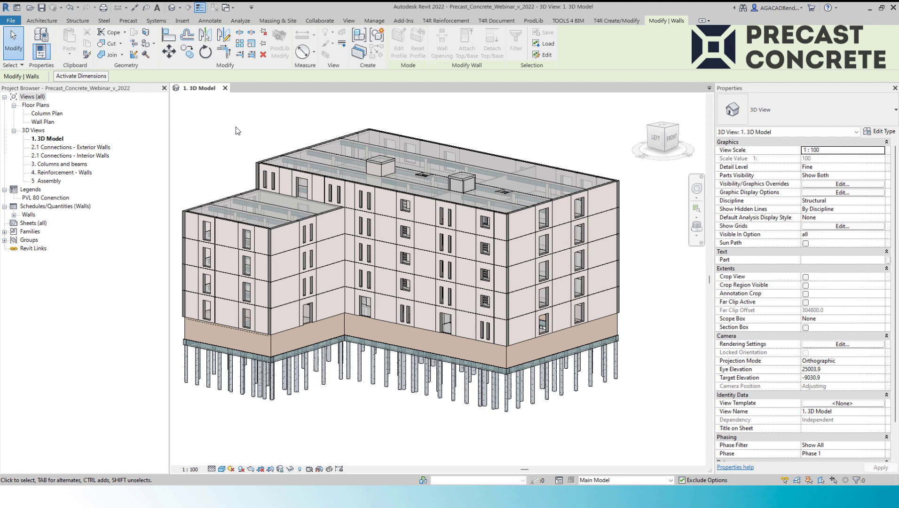
double_click(69, 147)
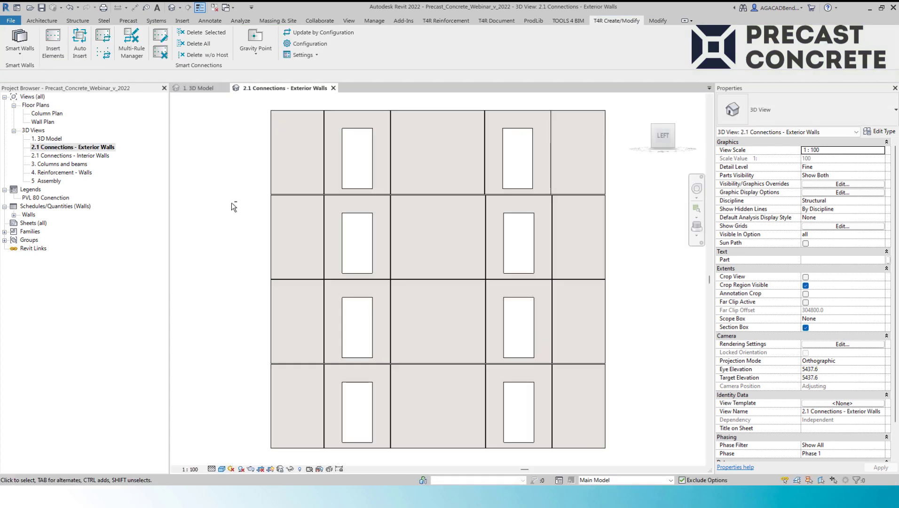
shift+middle_drag(234, 207, 263, 263)
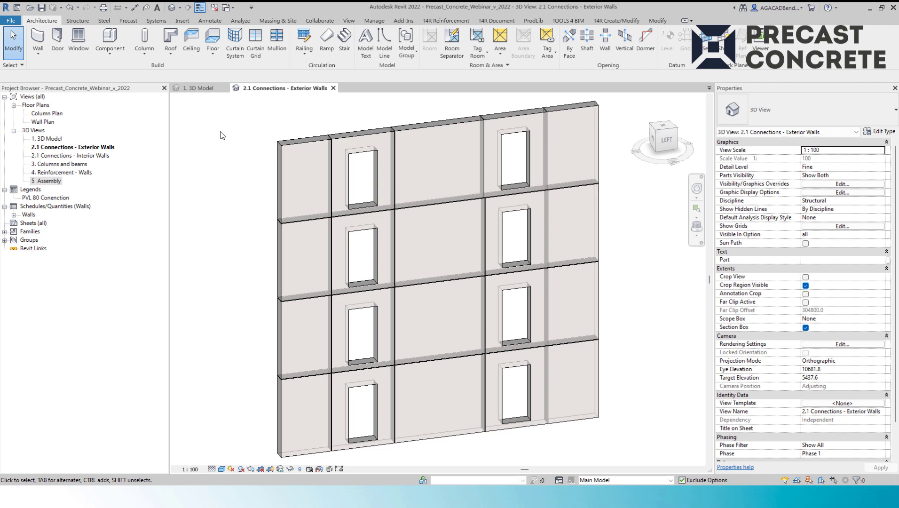
Place three Loop_80_embeded PVL 80 components one below another on the end face of the top corner wall panel
click(109, 38)
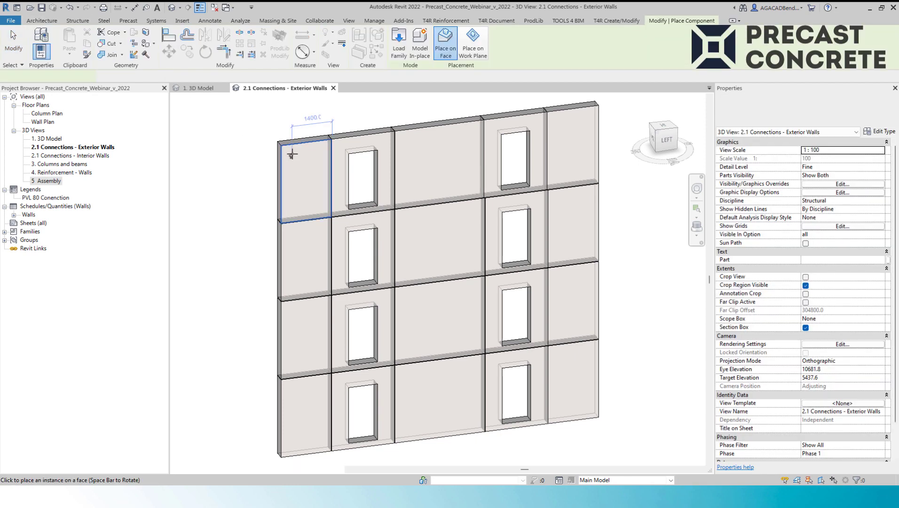
scroll(280, 149, up, 2)
scroll(280, 149, up, 4)
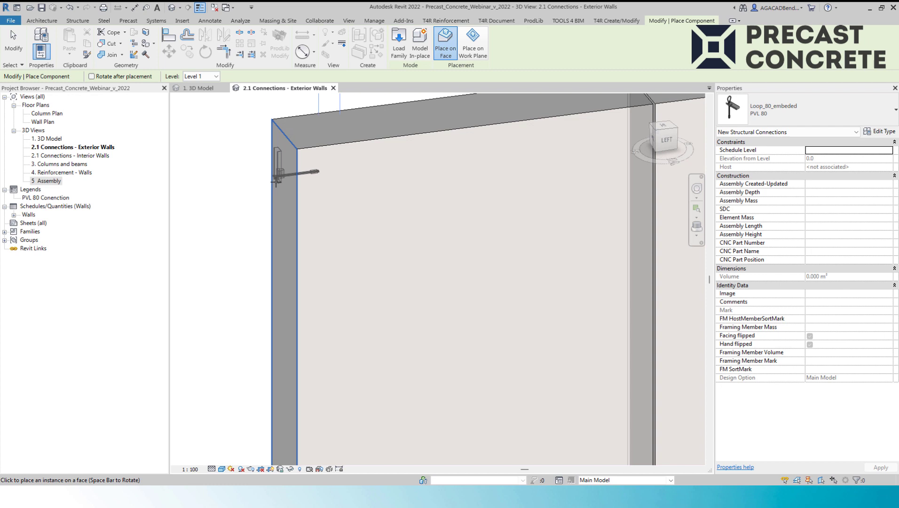
click(278, 183)
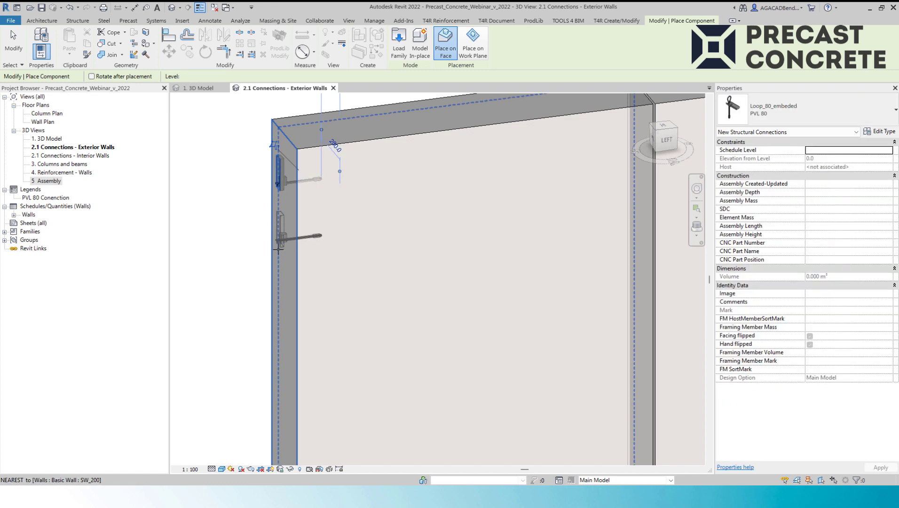
click(279, 252)
scroll(278, 249, down, 2)
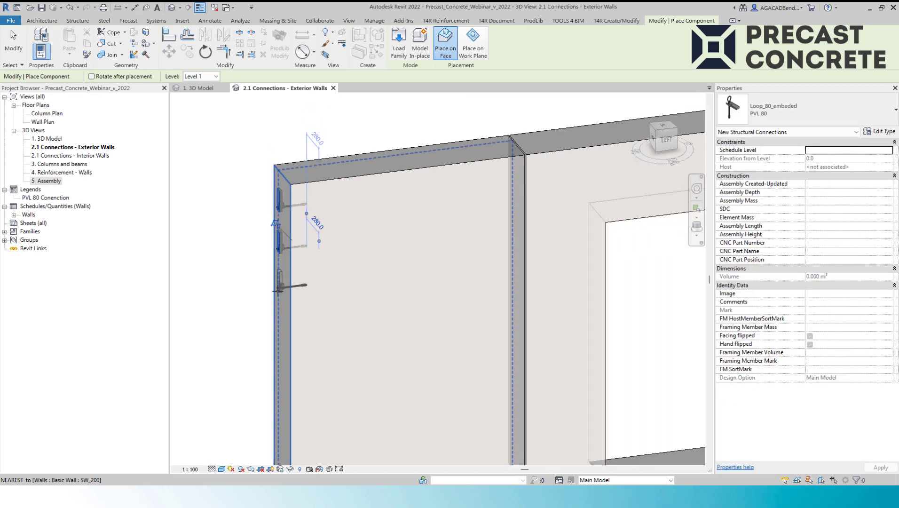
click(279, 291)
key(Escape)
Select the three manually placed PVL 80 loops on the top corner panel and delete them
scroll(239, 190, down, 3)
drag(232, 172, 290, 287)
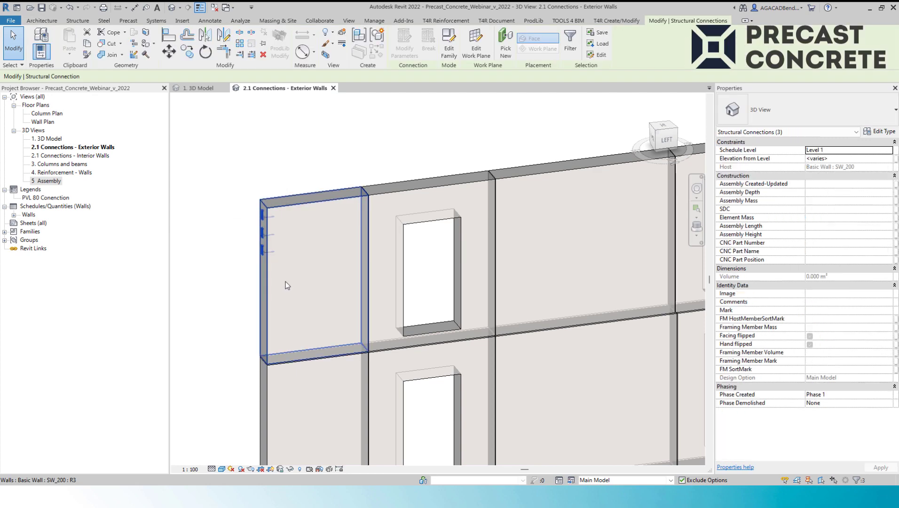
middle_drag(289, 190, 275, 187)
Float the Smart Connections tools over the model view
click(616, 21)
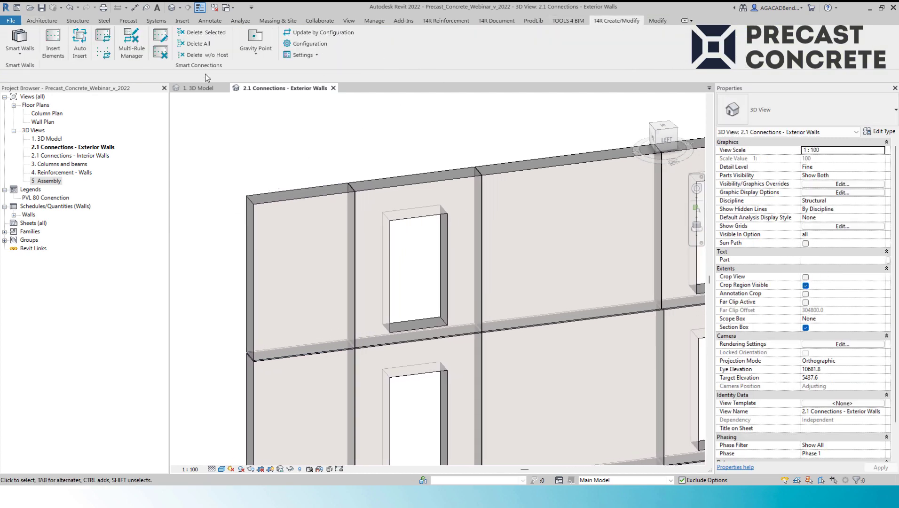
drag(198, 68, 334, 138)
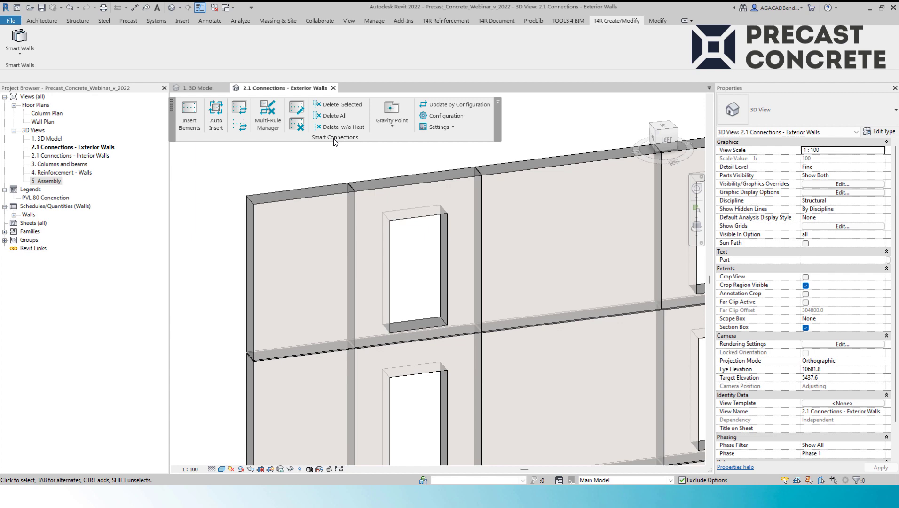
Select all the exterior wall panels, filtered to Walls only, and insert details using the SW_Wall 200_Connections configuration
scroll(324, 151, down, 5)
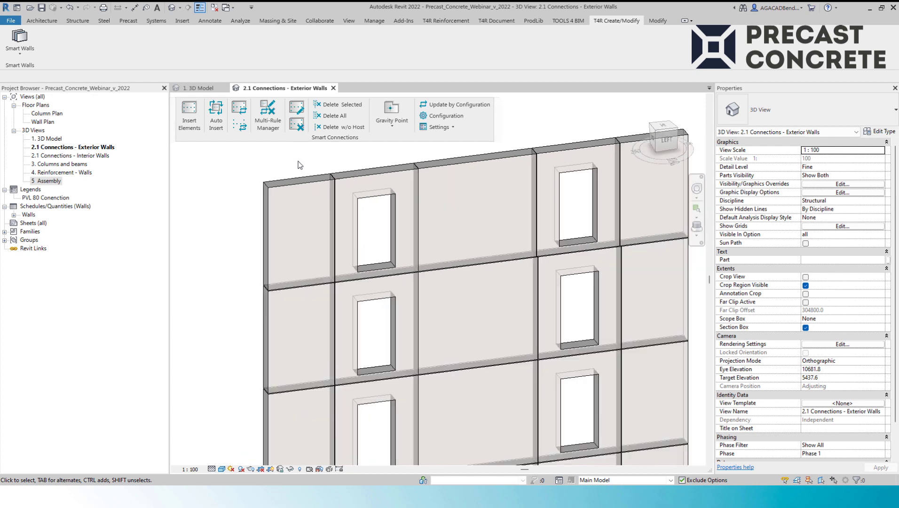
scroll(306, 165, down, 2)
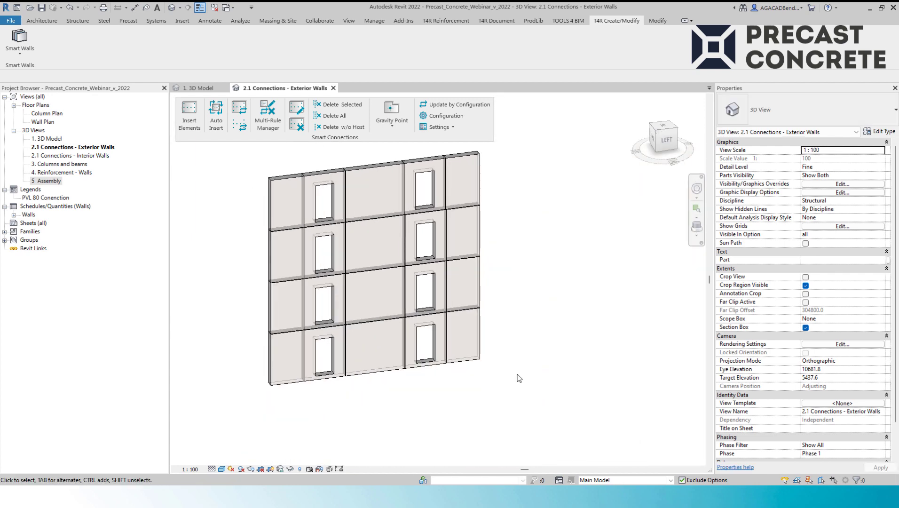
drag(514, 375, 232, 161)
click(398, 43)
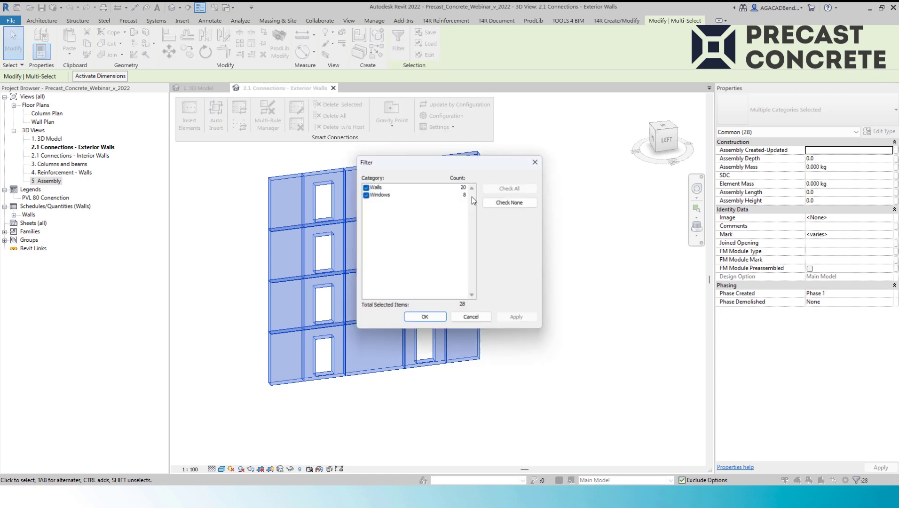
click(510, 202)
click(366, 188)
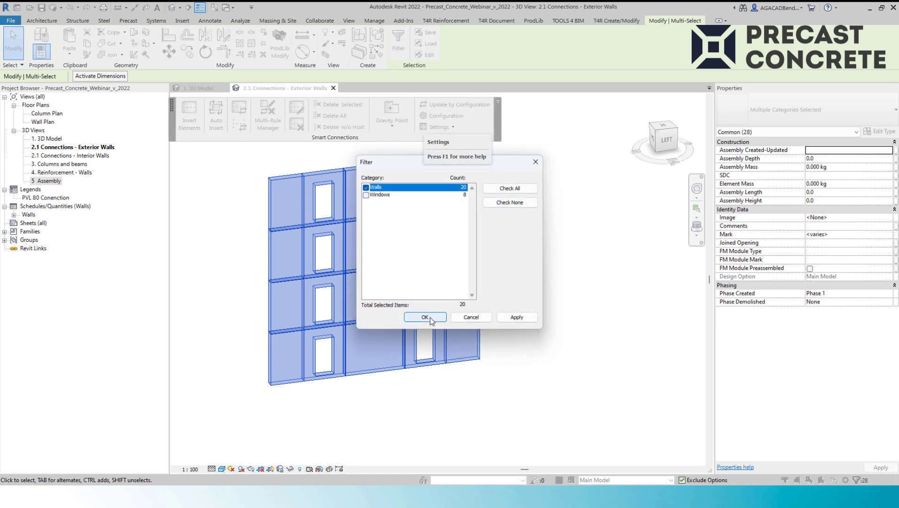
click(424, 317)
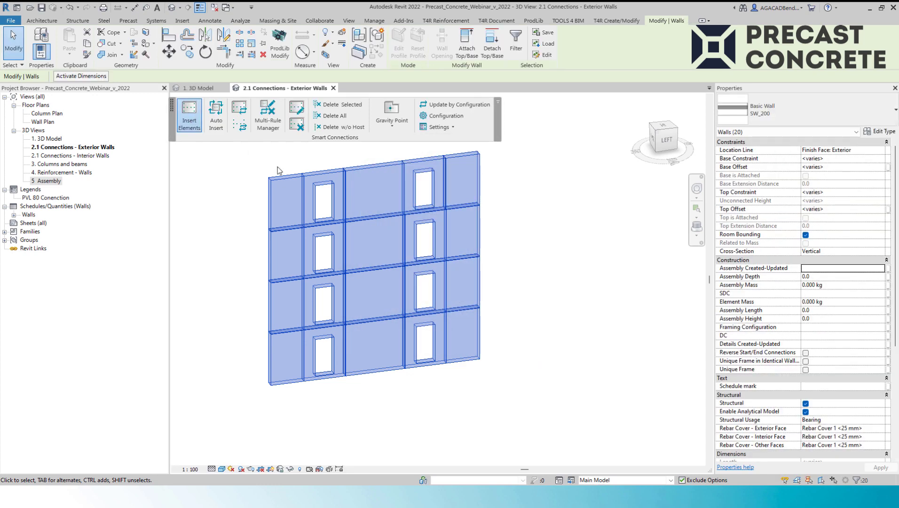
click(373, 231)
click(357, 277)
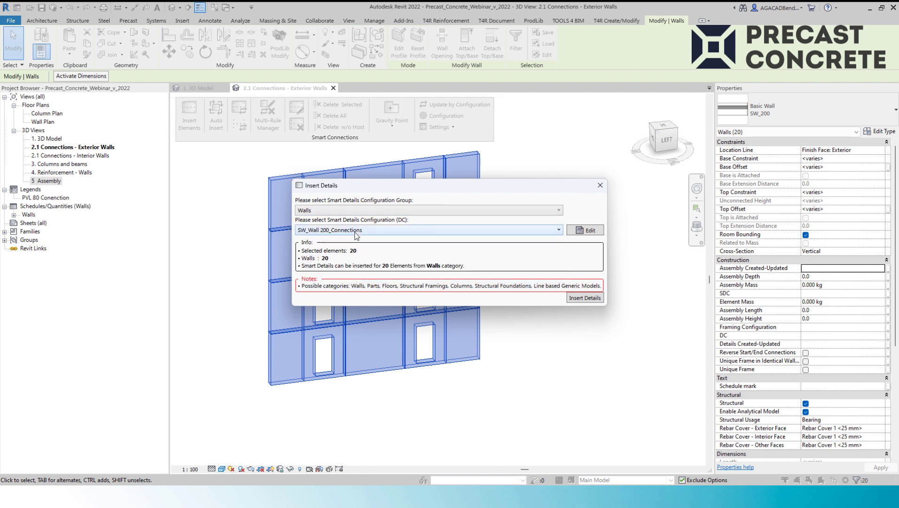
click(585, 298)
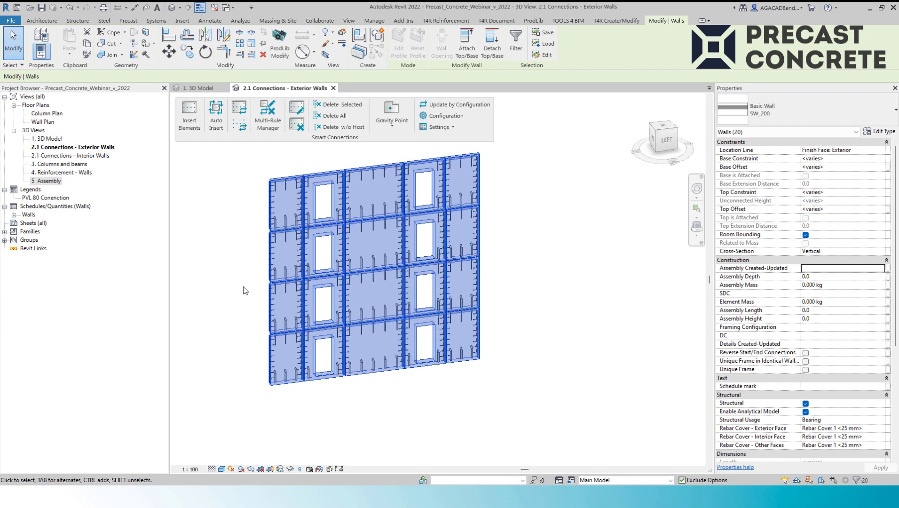
Modify the bottom tube connection in the top middle panel, setting its Maximal Spacing to 2000
shift+middle_drag(235, 285, 536, 269)
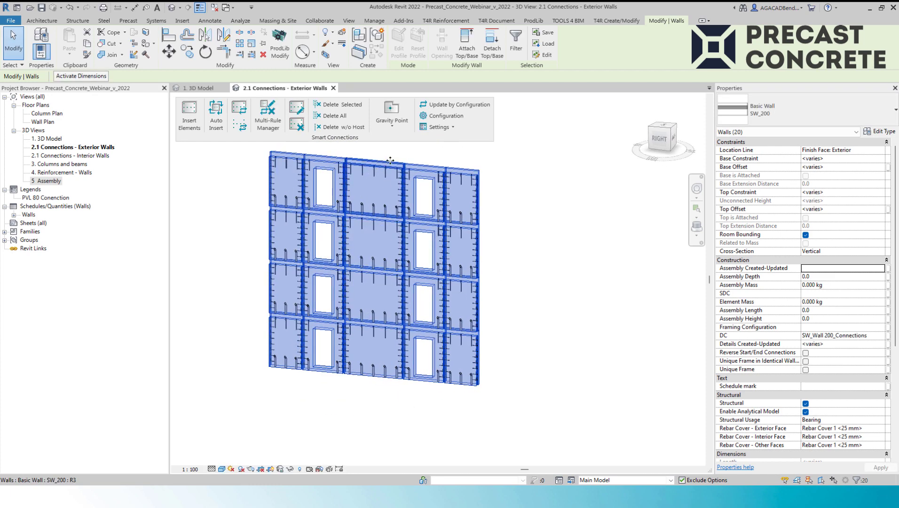
scroll(371, 150, up, 8)
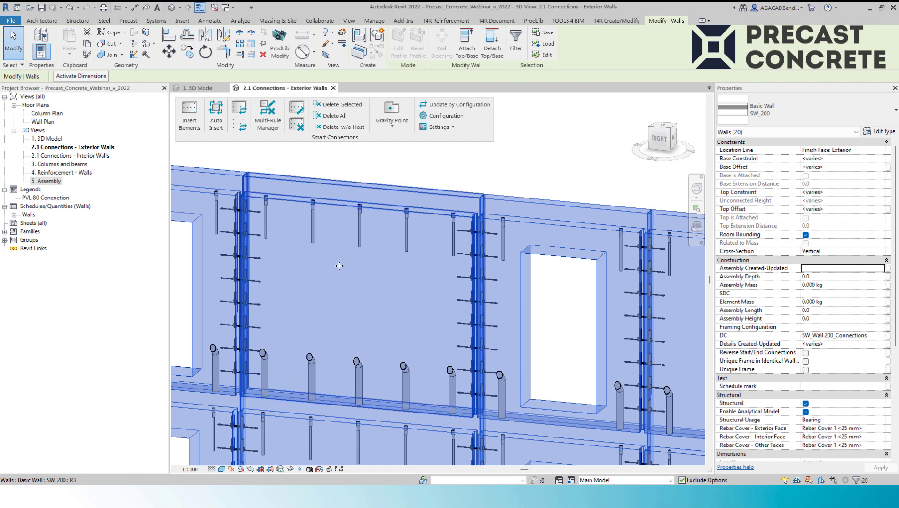
scroll(307, 267, down, 2)
middle_drag(401, 206, 435, 192)
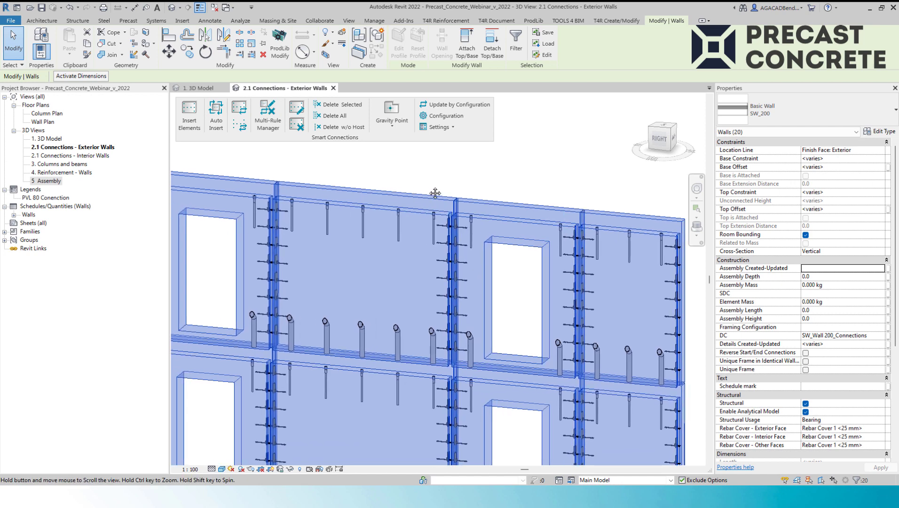
click(402, 163)
scroll(402, 162, down, 1)
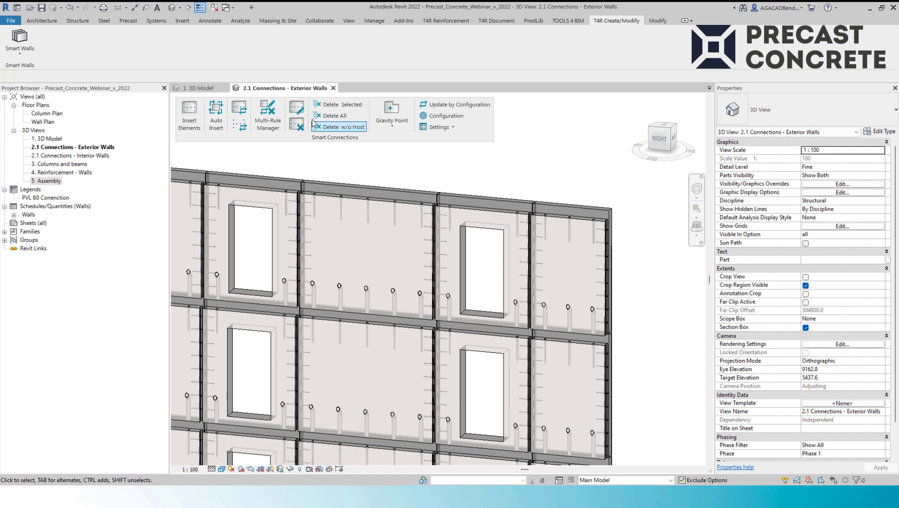
click(297, 107)
click(379, 299)
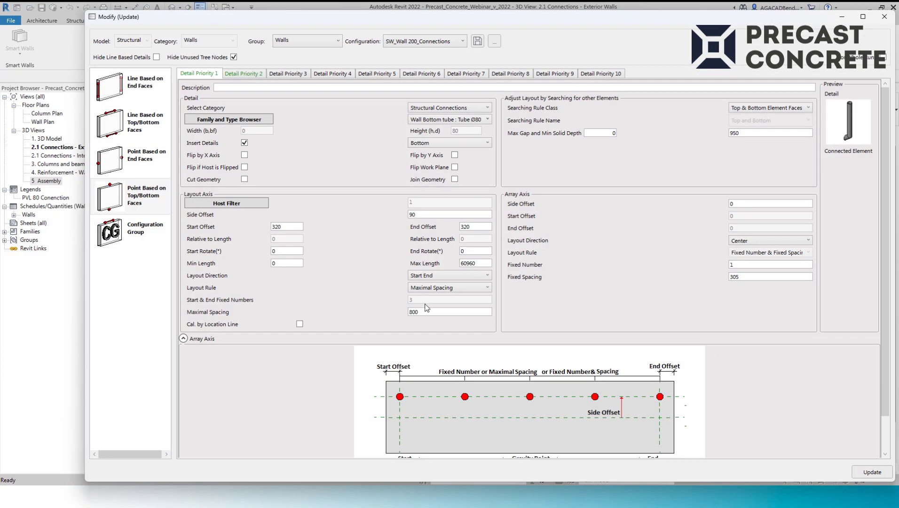
double_click(427, 310)
text(2000)
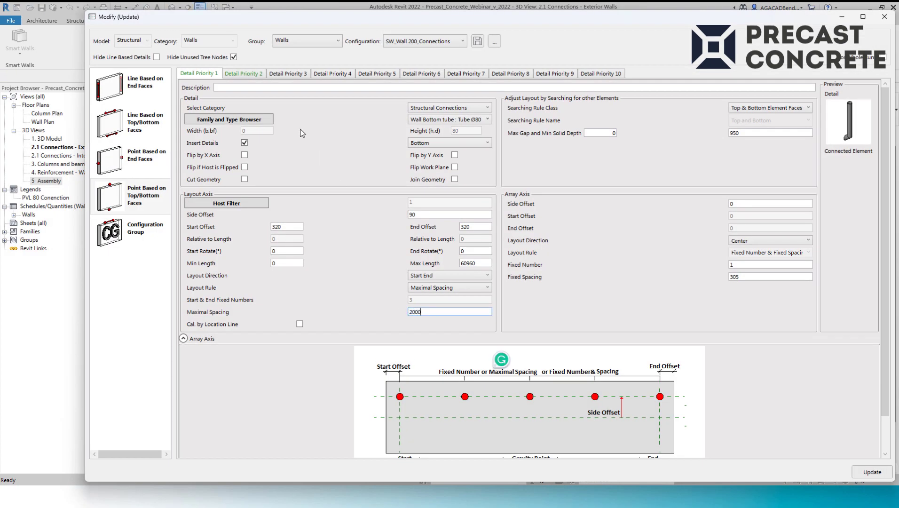
Set the Maximal Spacing of the Modix M30 top fix in Detail Priority 2 to 2000, save the configuration and update the panel
click(246, 76)
drag(426, 310, 378, 309)
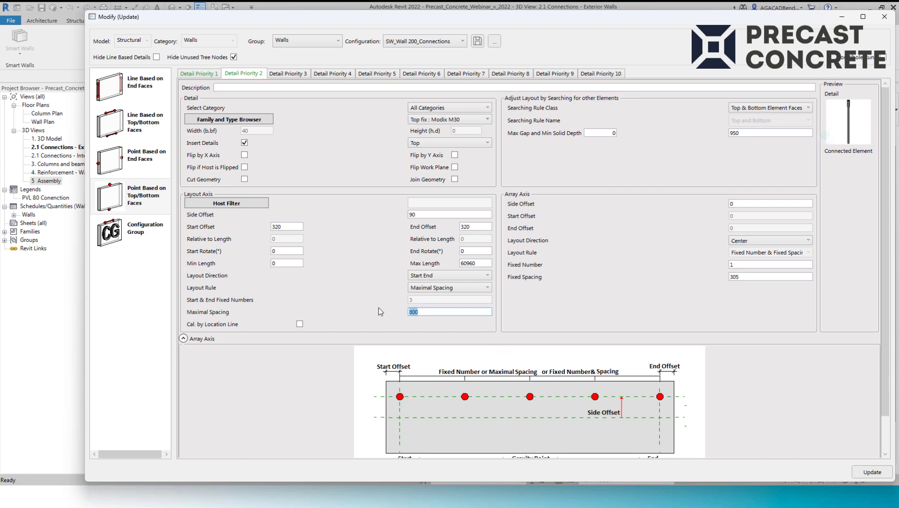
text(2000)
click(478, 42)
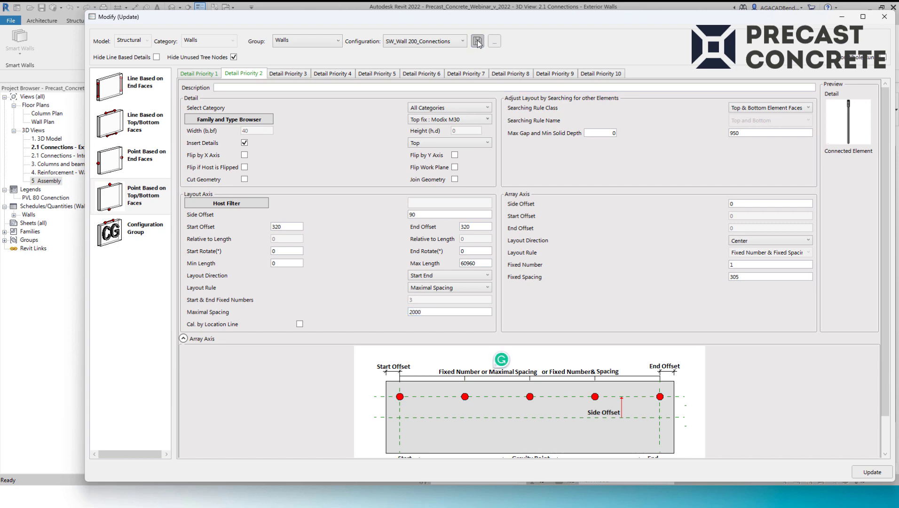
click(858, 475)
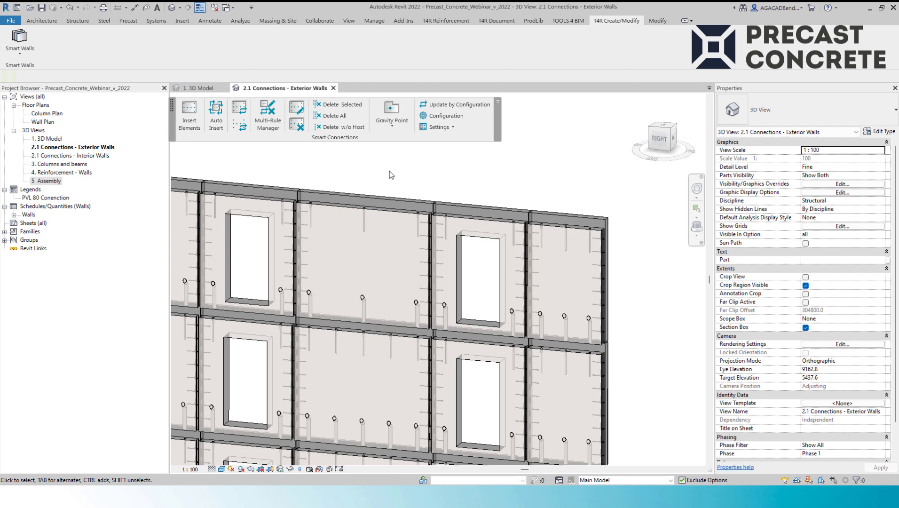
Select the three lower middle panels, filtered to Walls only, and update their connections by configuration
scroll(389, 171, down, 5)
middle_drag(390, 172, 393, 164)
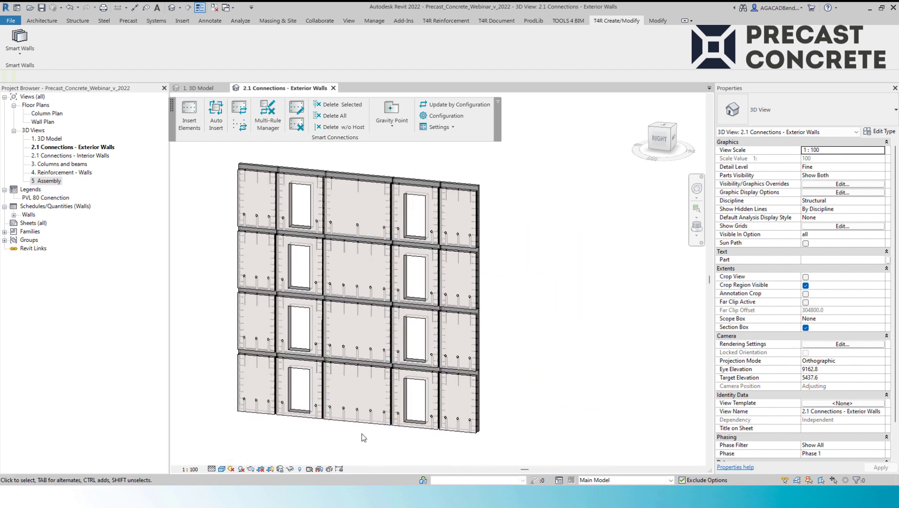
drag(378, 437, 351, 271)
click(400, 47)
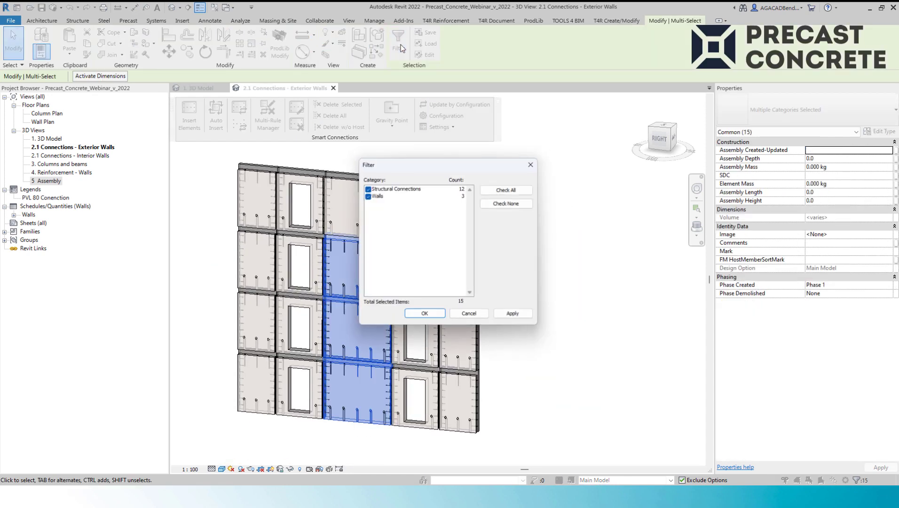
click(366, 187)
click(424, 317)
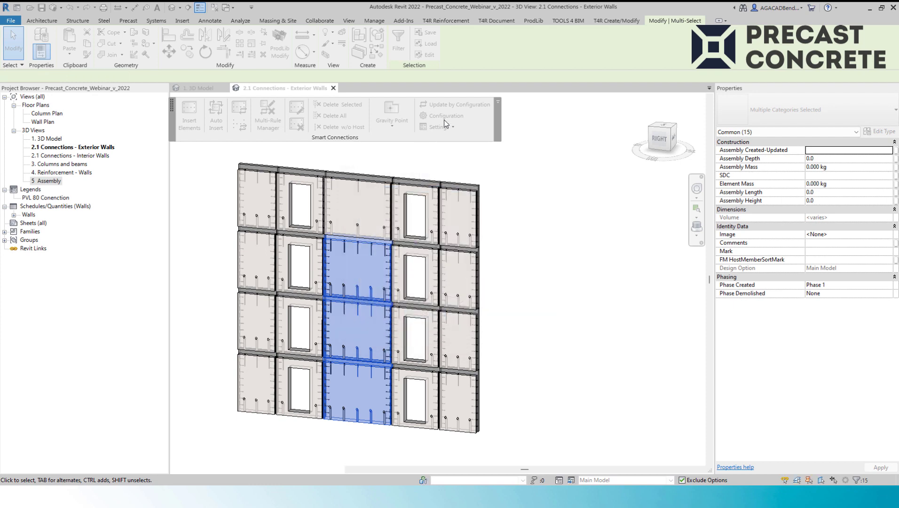
click(451, 106)
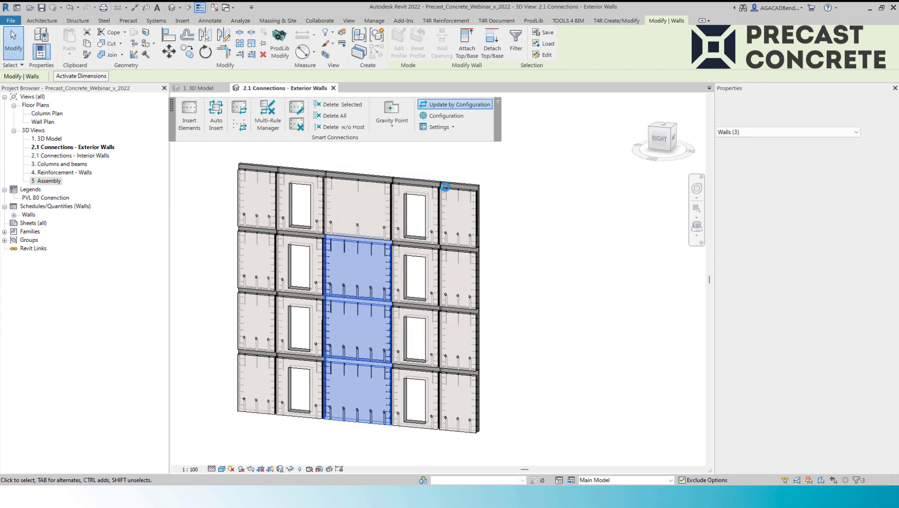
click(416, 167)
middle_drag(431, 169, 462, 162)
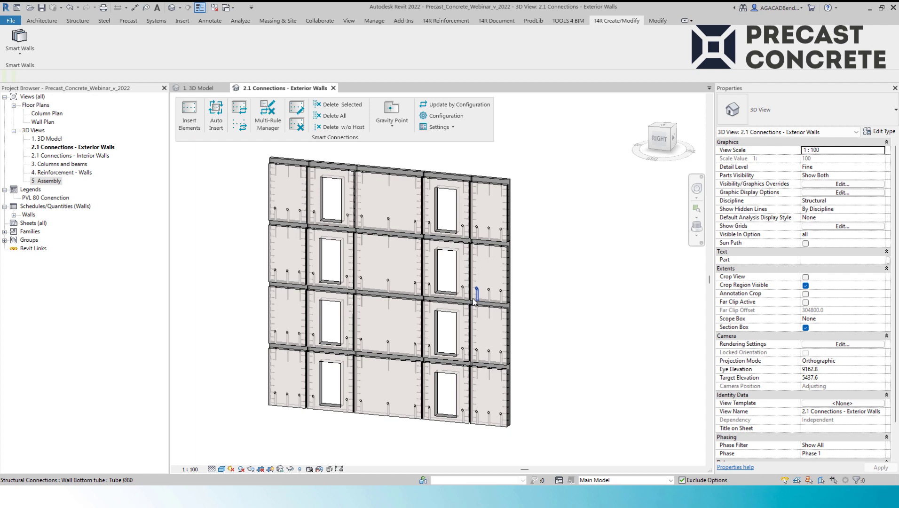
Open the 2.1 Connections - Interior Walls 3D view
double_click(73, 156)
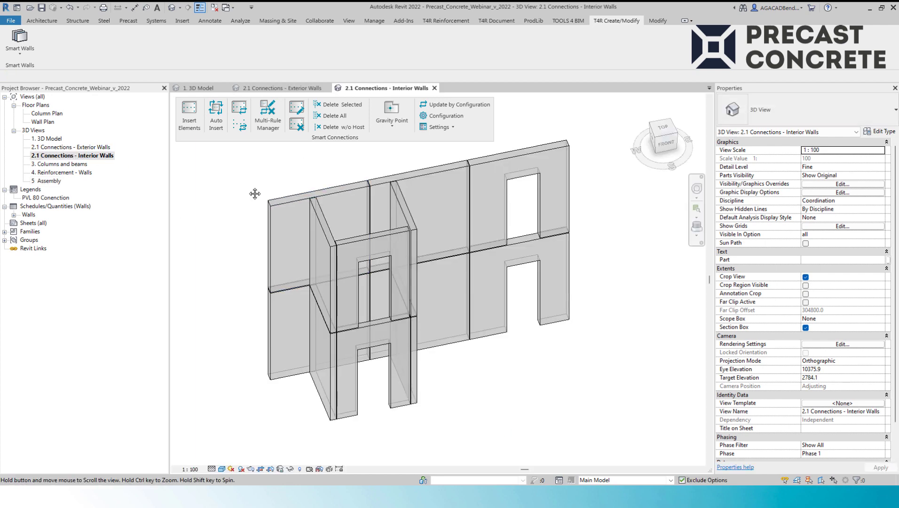
middle_drag(255, 193, 252, 205)
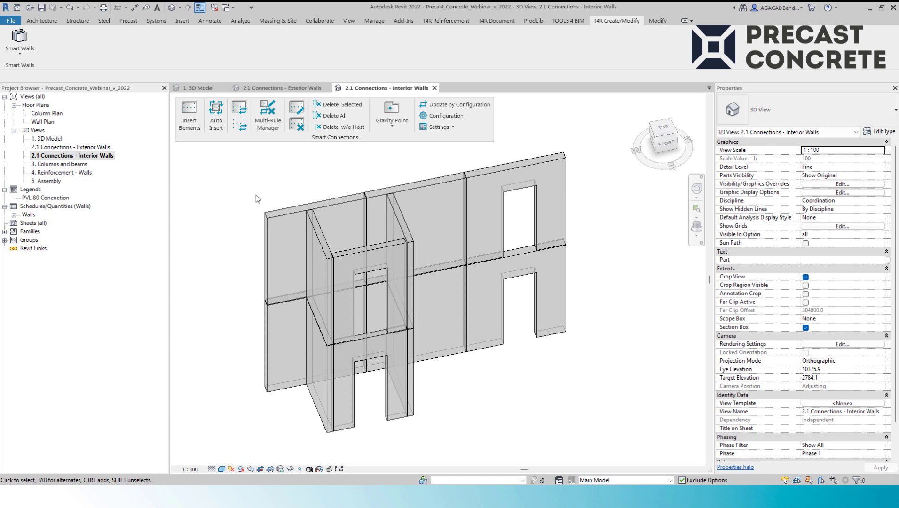
middle_drag(263, 191, 256, 193)
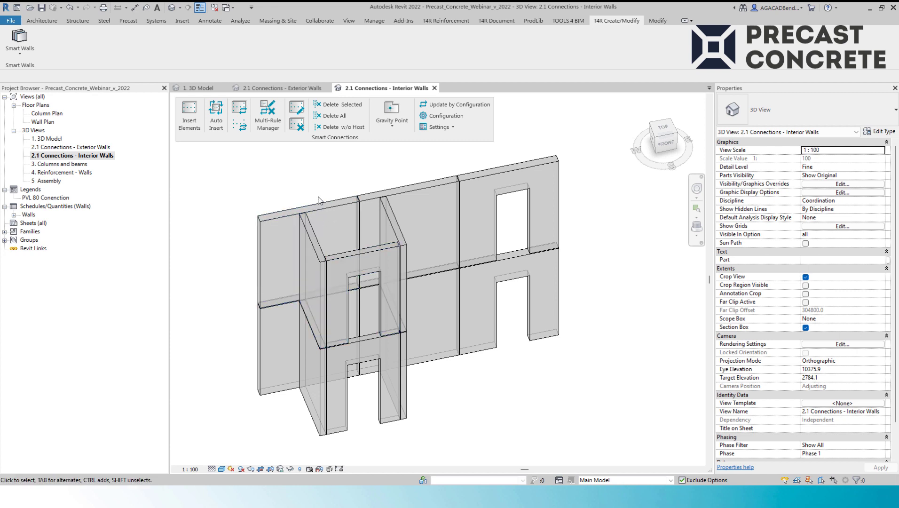
Select the whole interior wall assembly and filter the selection to Walls only
scroll(319, 197, down, 1)
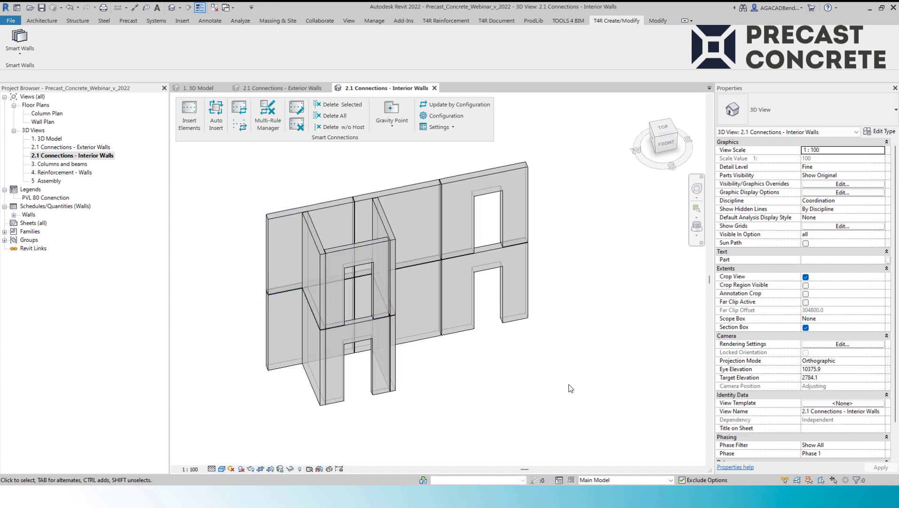
drag(572, 398, 262, 196)
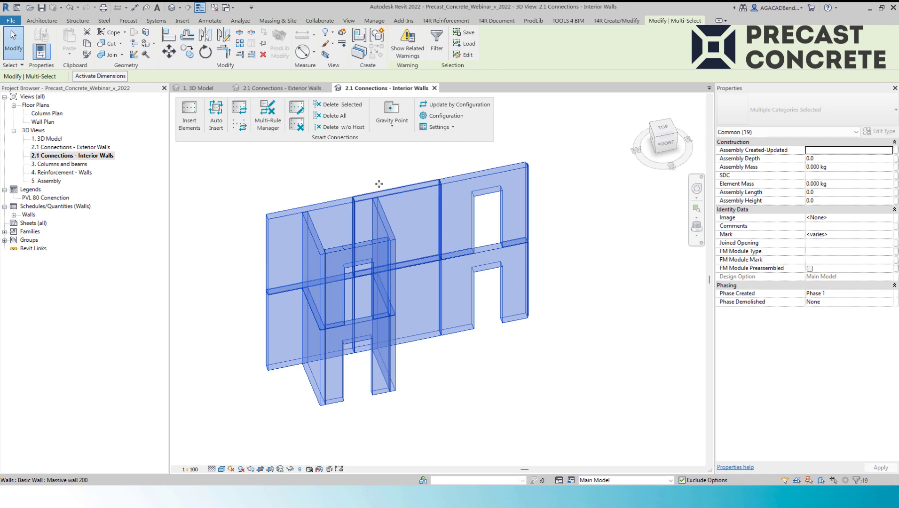
click(437, 43)
click(502, 203)
click(366, 202)
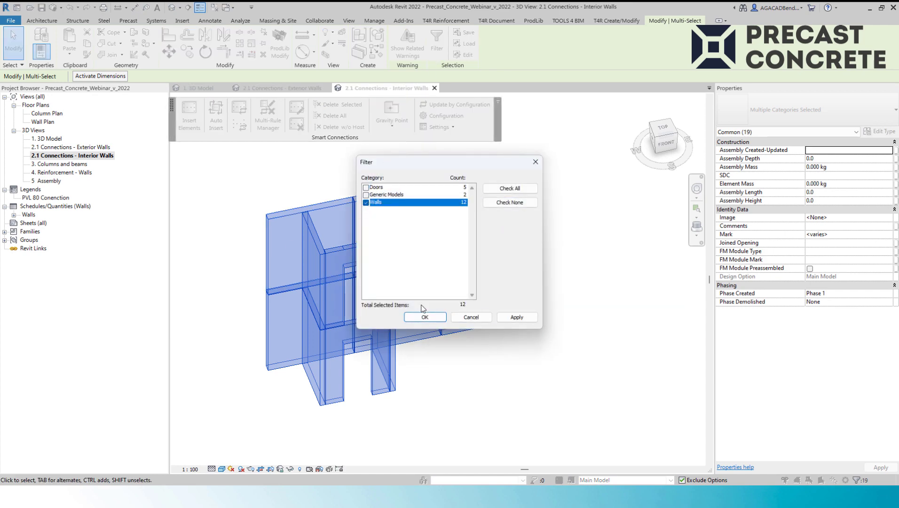
click(424, 317)
Insert details into the selected walls using the Walls group's Solid Wall_T_L connection_Upper configuration, then clear the selection
click(190, 111)
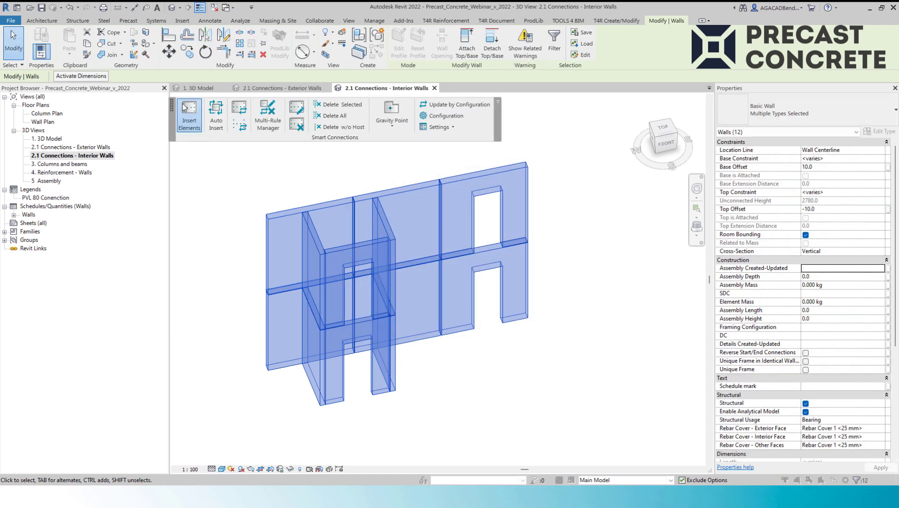
click(358, 230)
click(365, 259)
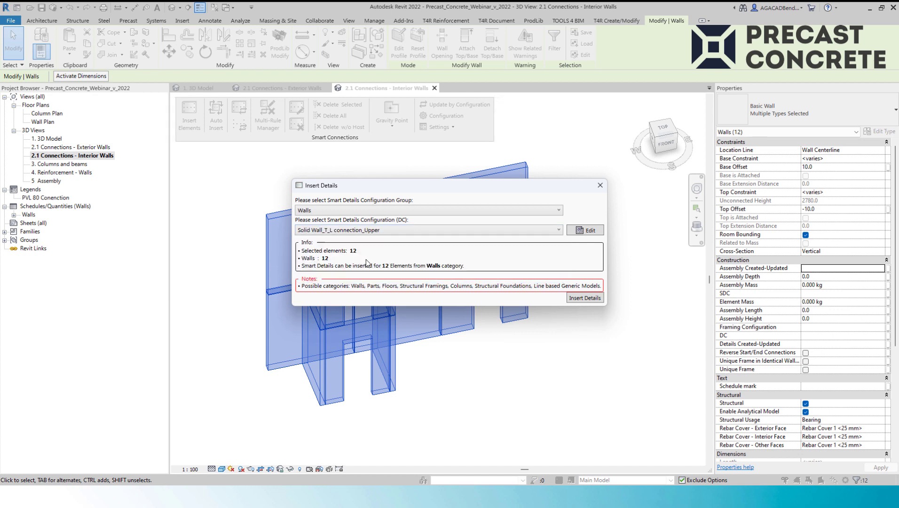
click(578, 298)
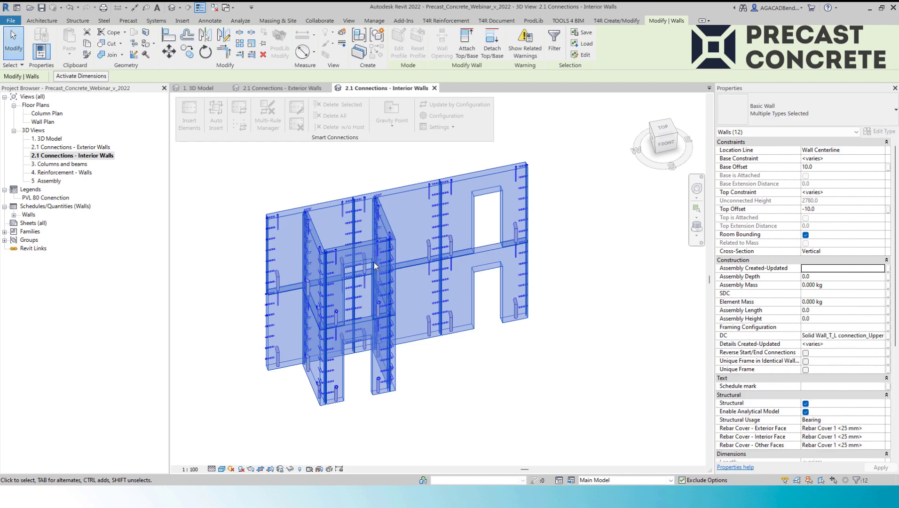
click(306, 192)
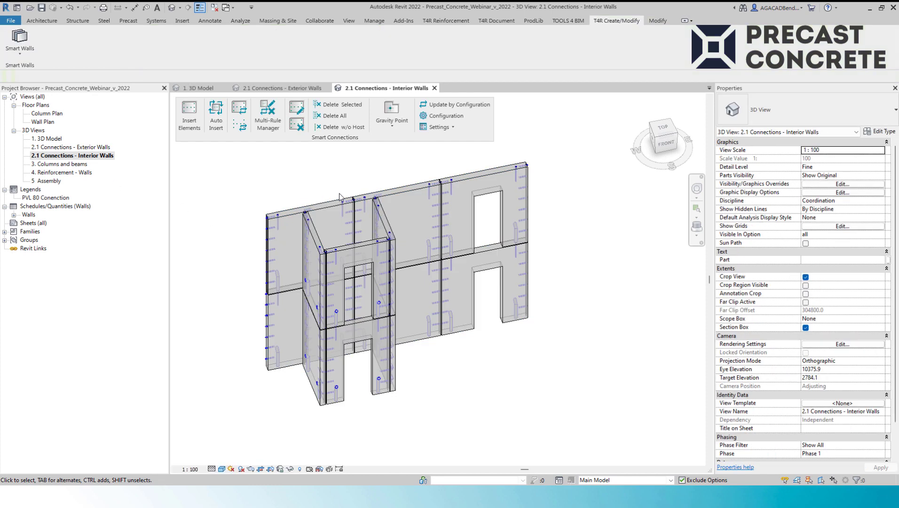
Examine the inserted loops and top fixes at the interior wall corners and joints, including a Loop angle 90 at a front corner
scroll(339, 197, up, 5)
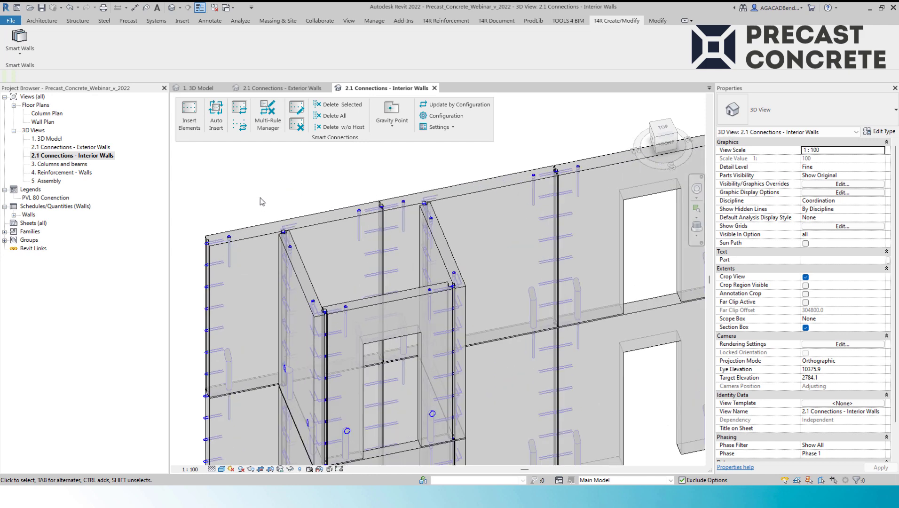
scroll(264, 200, up, 5)
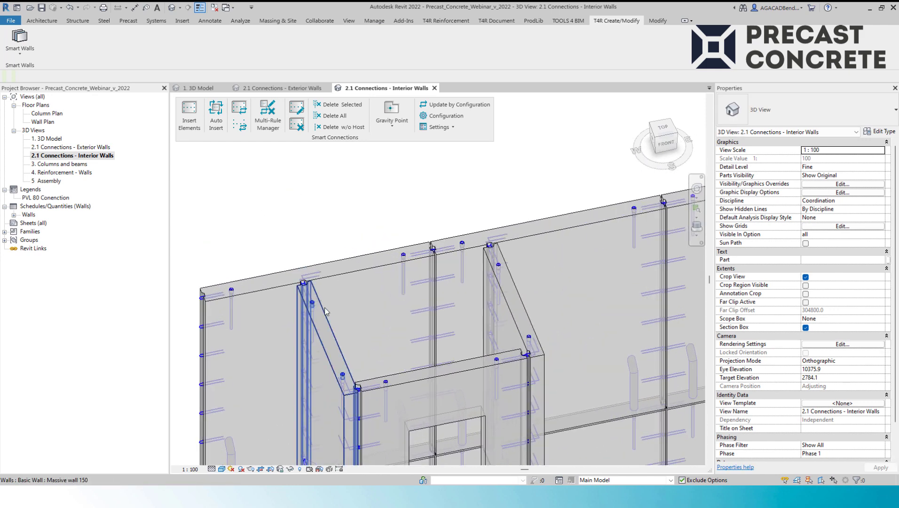
scroll(325, 312, up, 5)
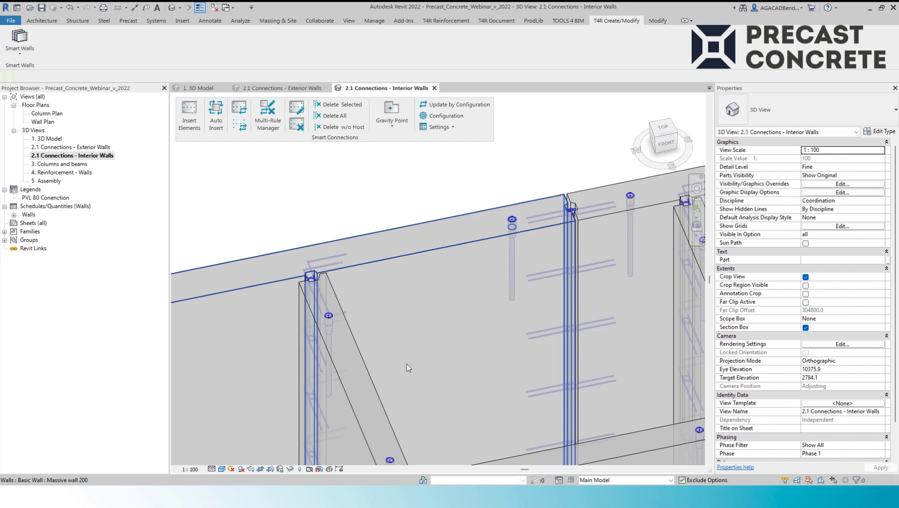
middle_drag(408, 368, 339, 232)
middle_drag(396, 302, 347, 283)
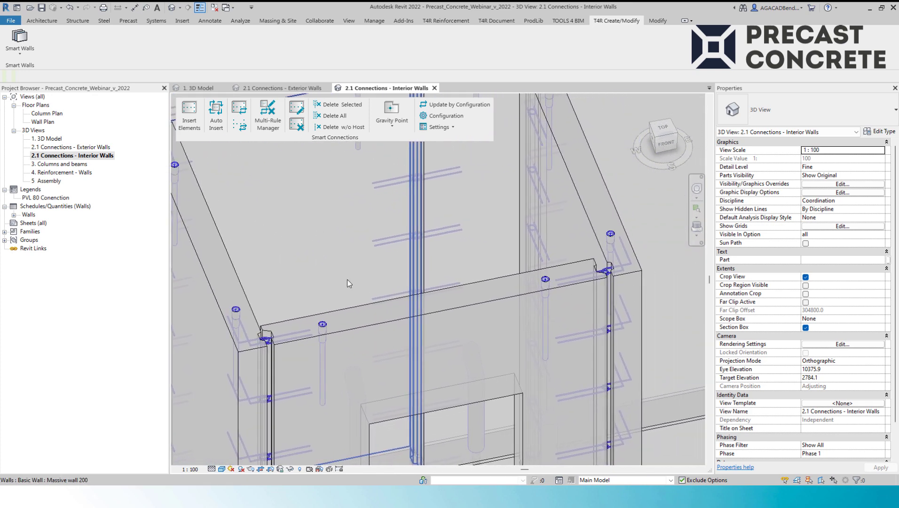
middle_drag(464, 270, 325, 285)
middle_drag(427, 249, 363, 261)
scroll(415, 295, up, 2)
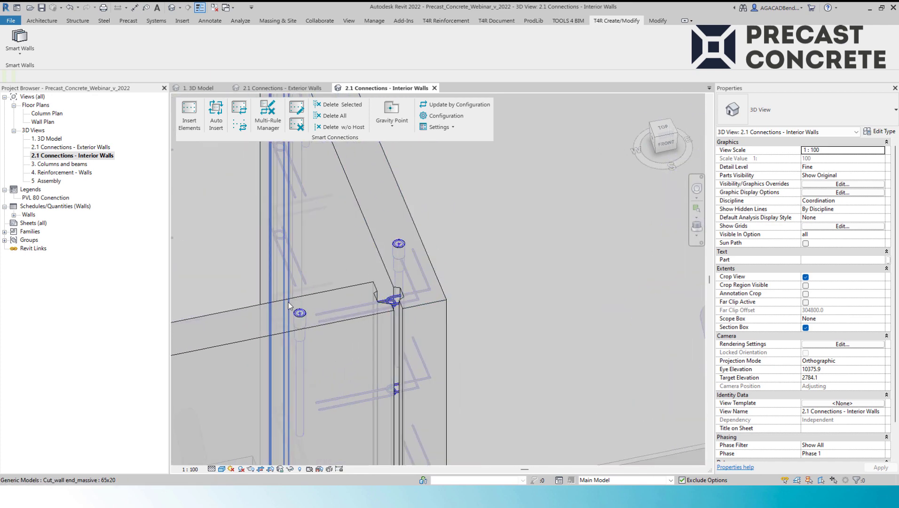
middle_drag(291, 210, 303, 221)
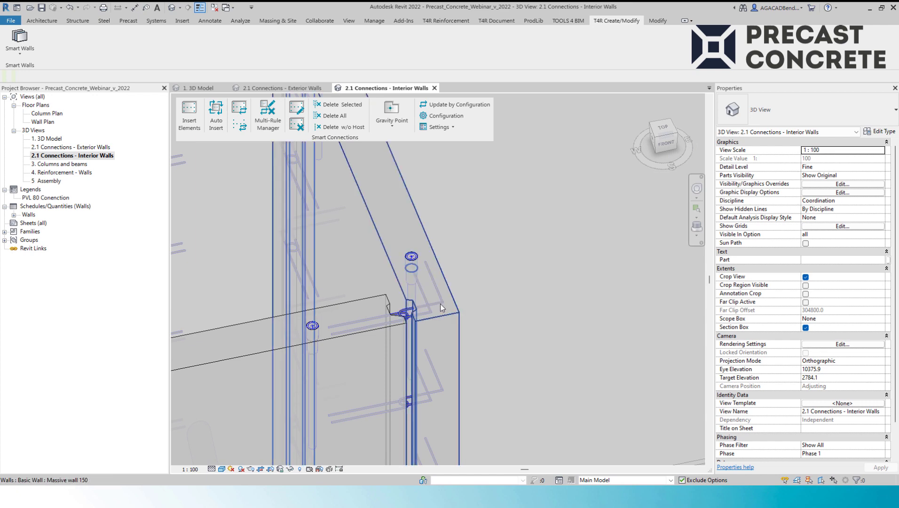
click(426, 306)
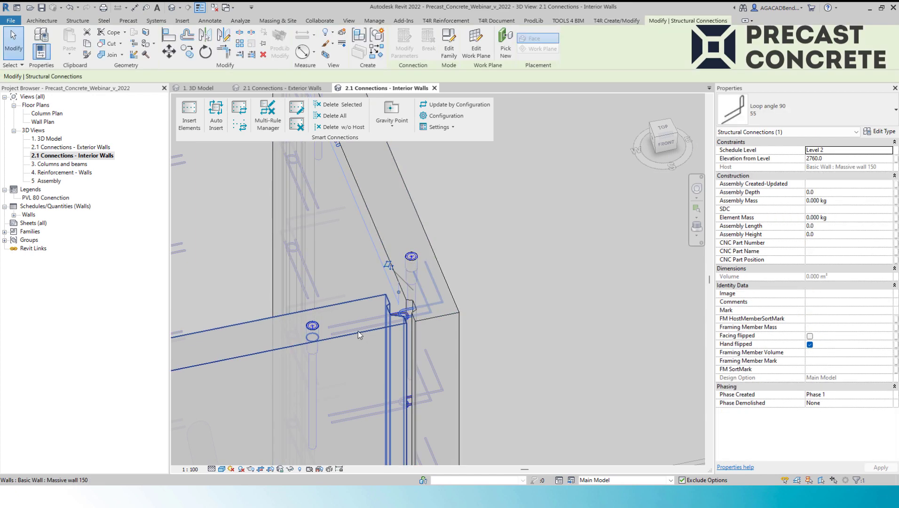
click(462, 324)
middle_drag(306, 238, 376, 363)
middle_drag(332, 211, 367, 355)
scroll(403, 284, down, 8)
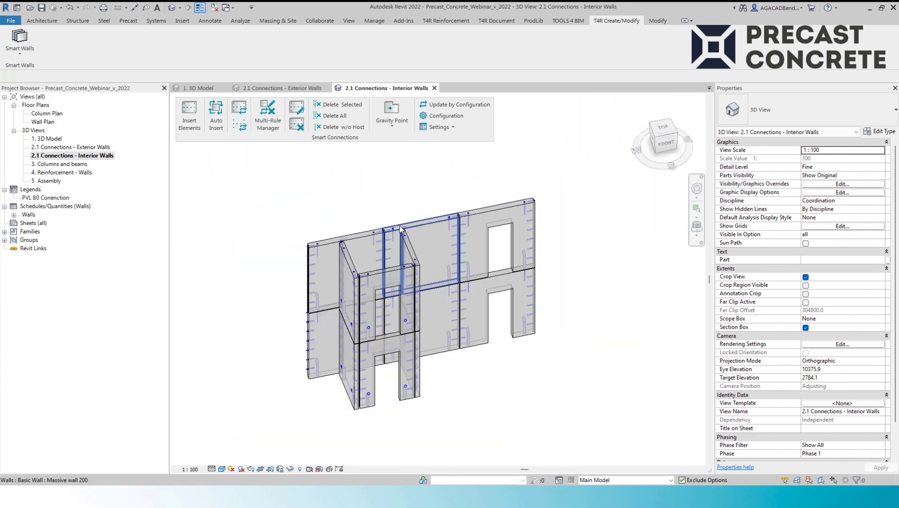
Copy the Modix M30 top fix beside the lower door opening to three more positions, one in each lower panel of the long wall
shift+middle_drag(253, 331, 632, 268)
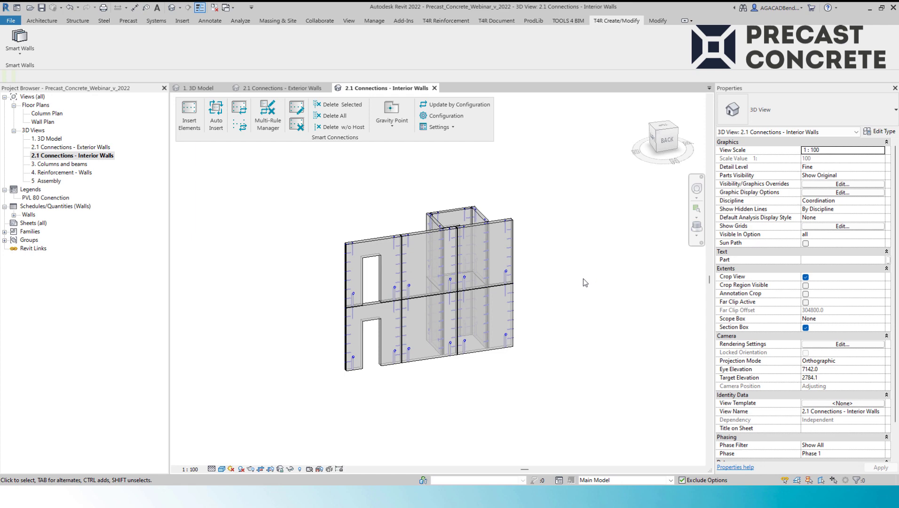
scroll(498, 271, up, 1)
scroll(422, 258, up, 5)
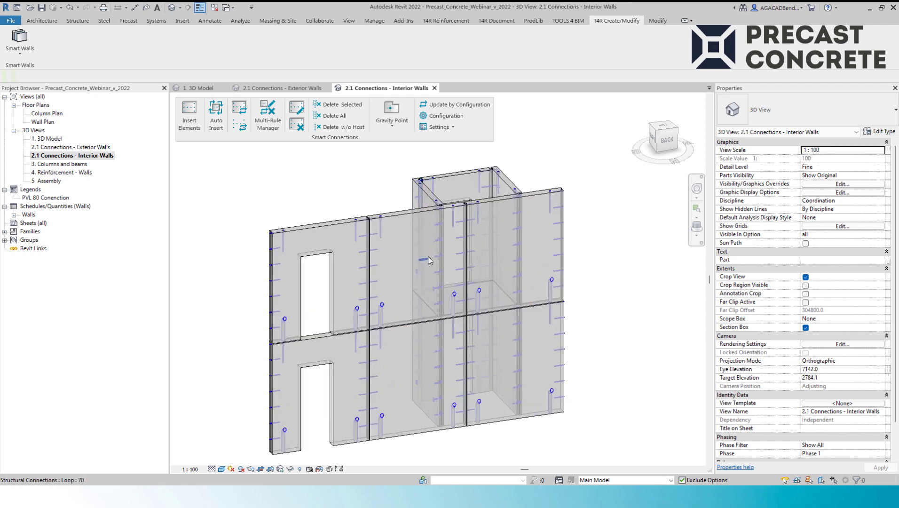
scroll(349, 347, up, 2)
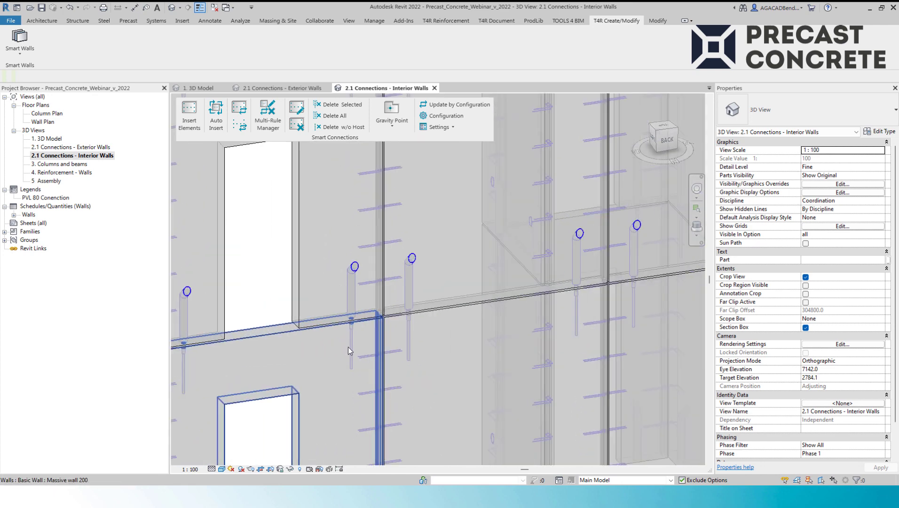
click(349, 346)
click(187, 52)
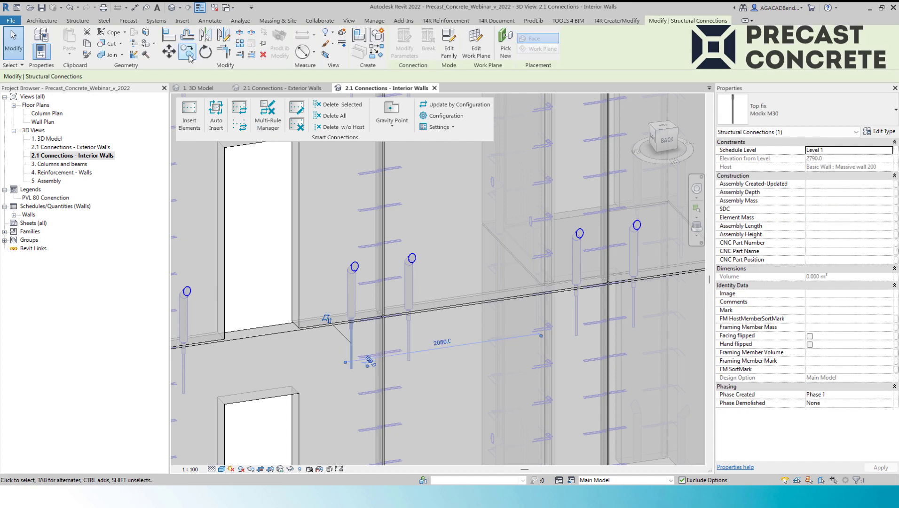
click(352, 342)
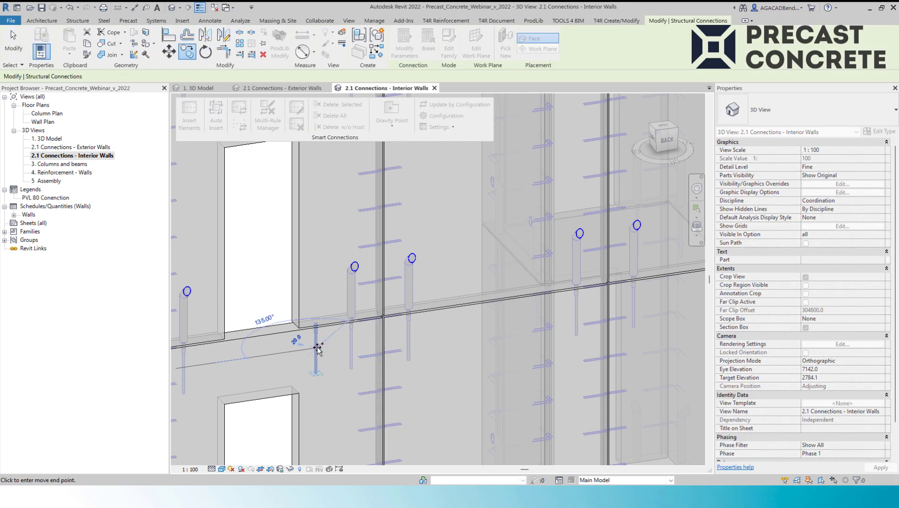
scroll(329, 346, down, 2)
click(417, 335)
scroll(348, 343, down, 1)
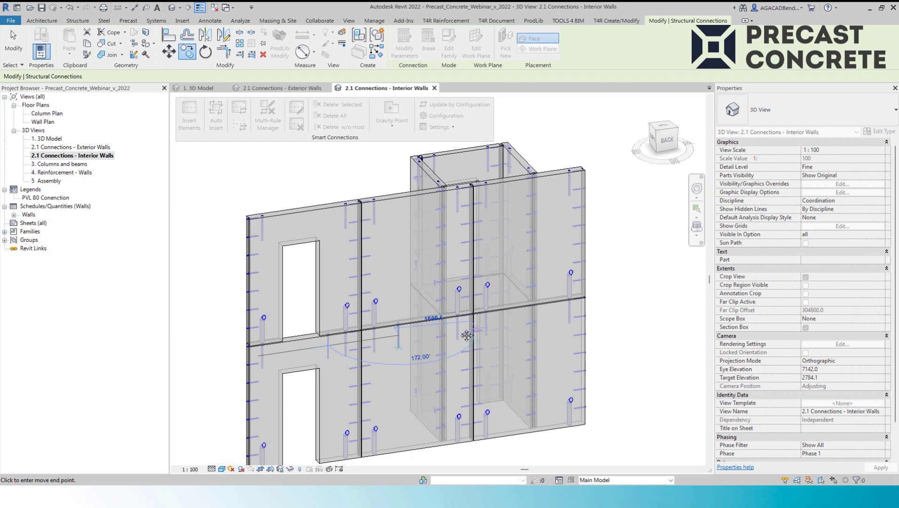
middle_drag(468, 335, 394, 340)
scroll(441, 328, up, 1)
click(495, 319)
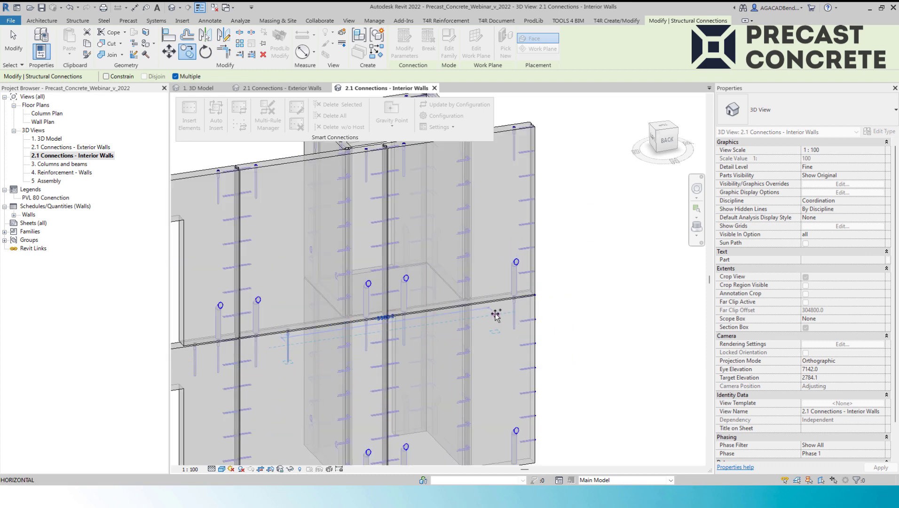
key(Escape)
key(Escape)
Select the three upper panels of the long wall and update their connections by configuration
scroll(495, 313, down, 1)
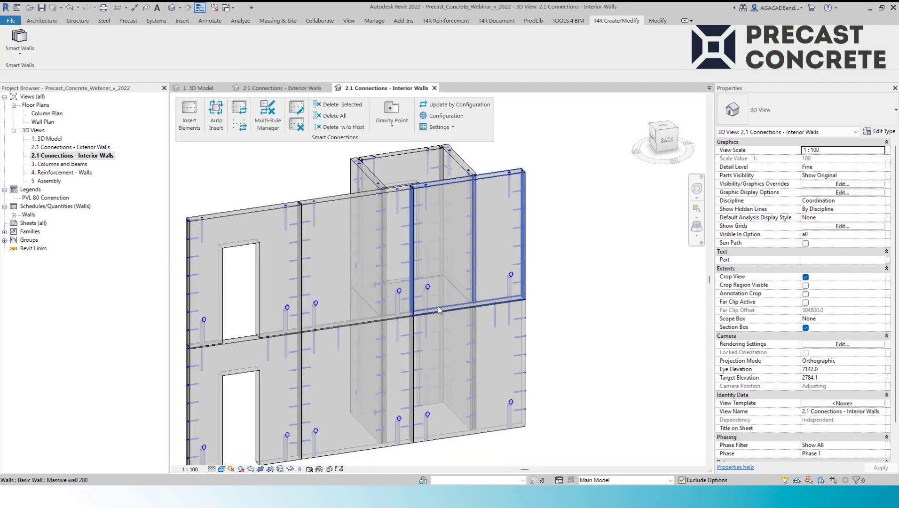
middle_drag(391, 300, 434, 284)
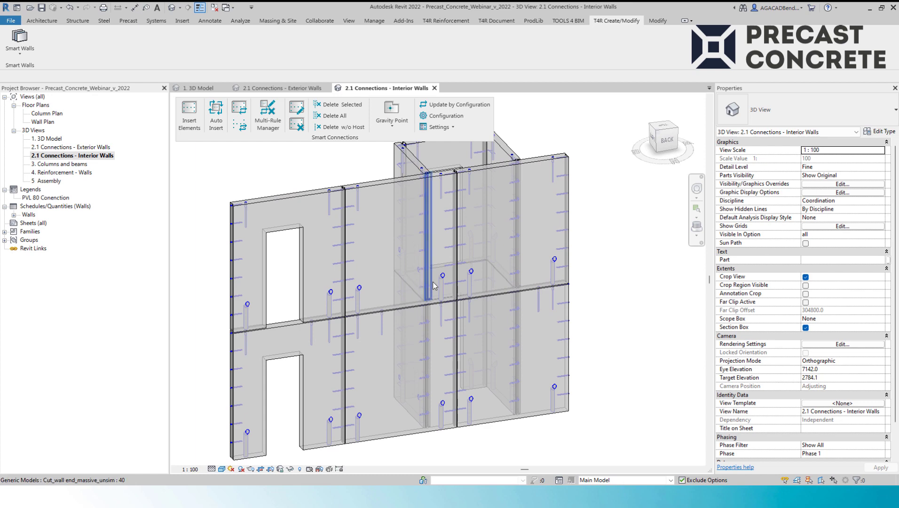
key(Tab)
click(513, 212)
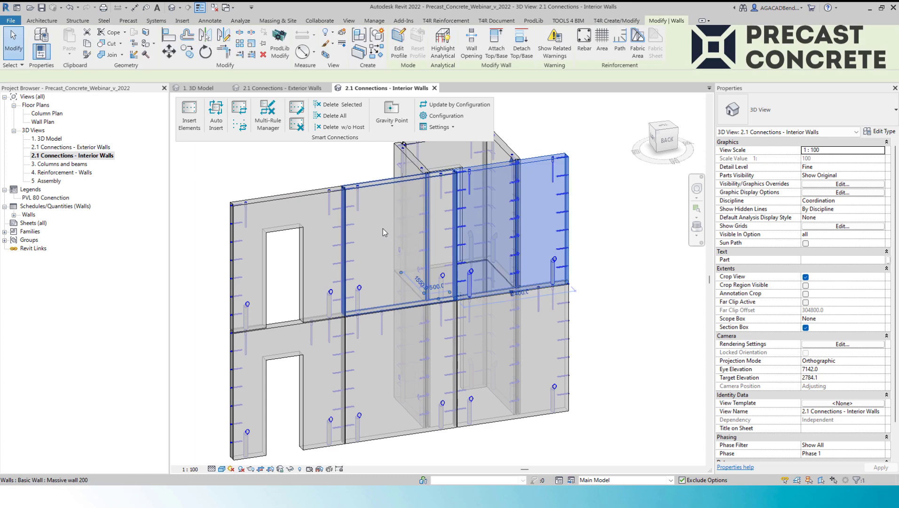
ctrl+click(306, 210)
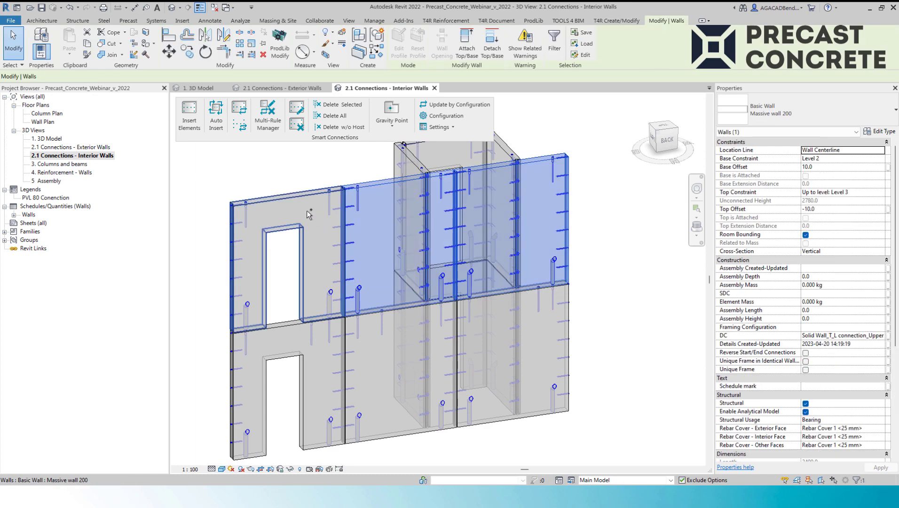
click(447, 110)
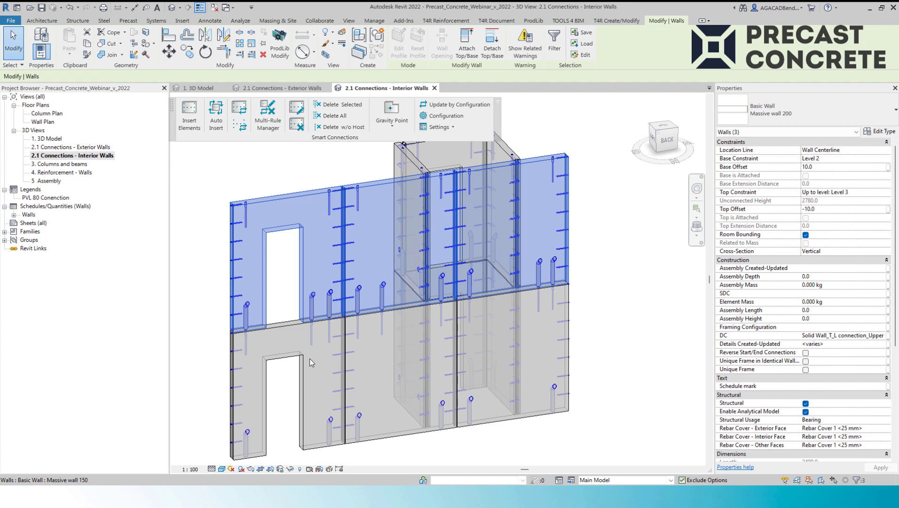
Examine the updated bottom tubes against the copied top fixes along the horizontal panel joint, then clear the selection
scroll(313, 339, up, 2)
scroll(318, 322, up, 5)
middle_drag(517, 257, 318, 305)
middle_drag(604, 240, 466, 240)
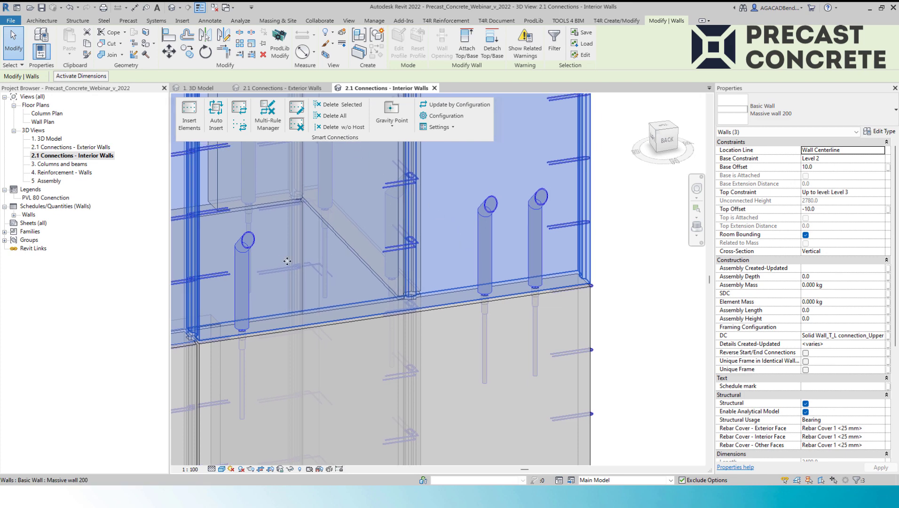
scroll(287, 261, down, 6)
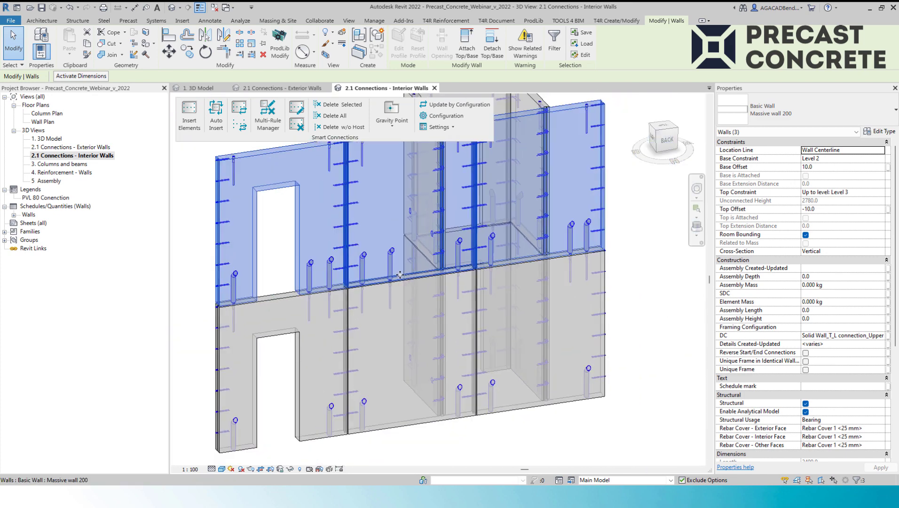
scroll(399, 274, down, 2)
click(604, 227)
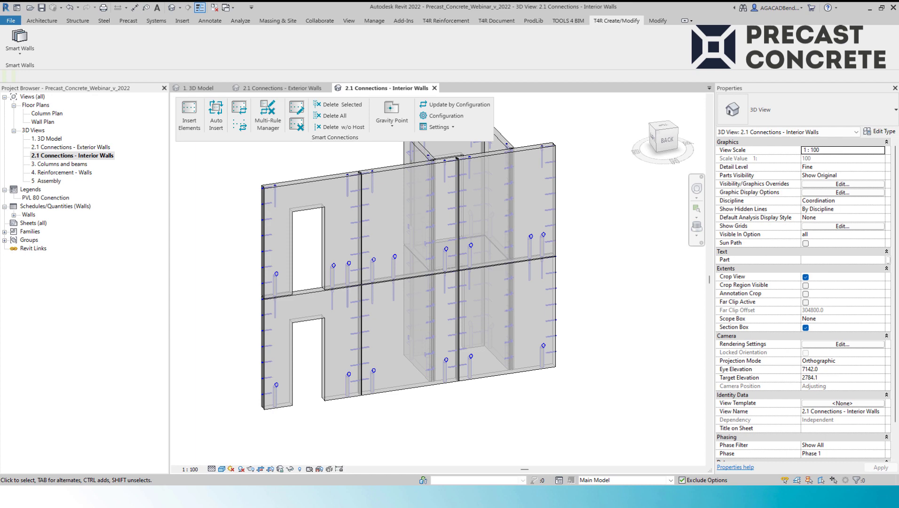
Open the 3. Columns and beams 3D view and inspect the column and beam joints
double_click(79, 167)
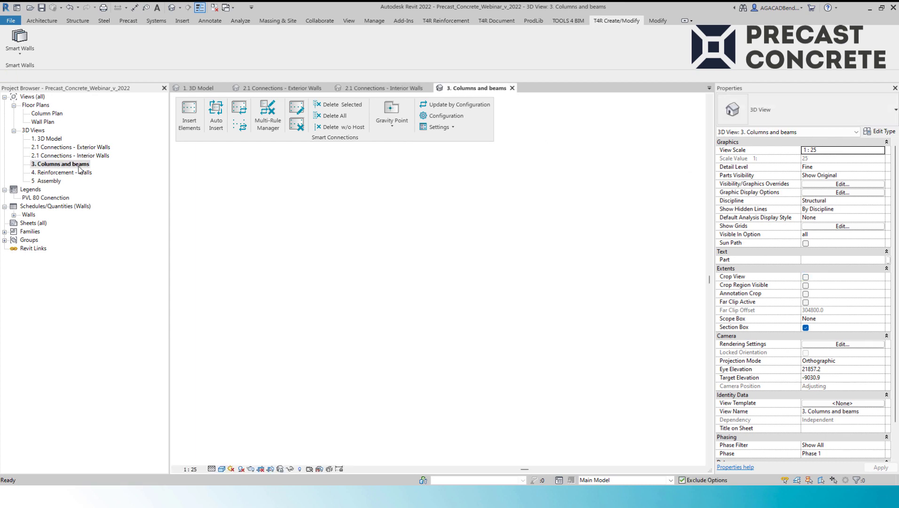
middle_drag(252, 199, 220, 299)
scroll(343, 158, up, 3)
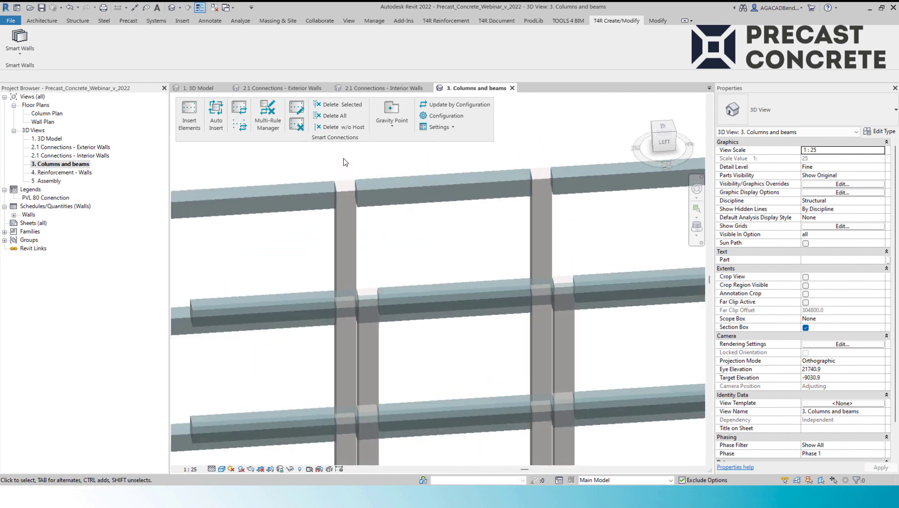
scroll(343, 158, up, 5)
shift+middle_drag(350, 178, 403, 233)
scroll(337, 173, down, 5)
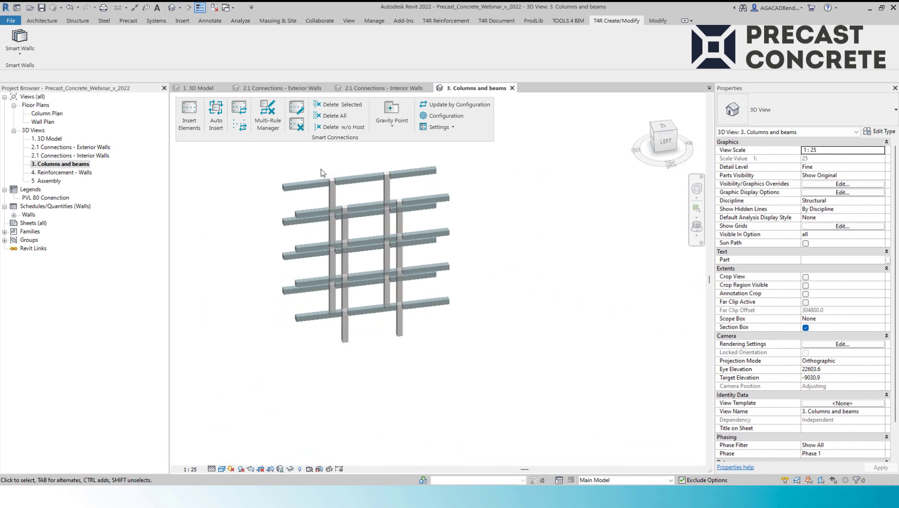
Select all the 400/400 concrete columns in the frame and insert Smart Connections details into them
drag(321, 161, 361, 361)
ctrl+drag(369, 153, 416, 346)
scroll(364, 160, up, 3)
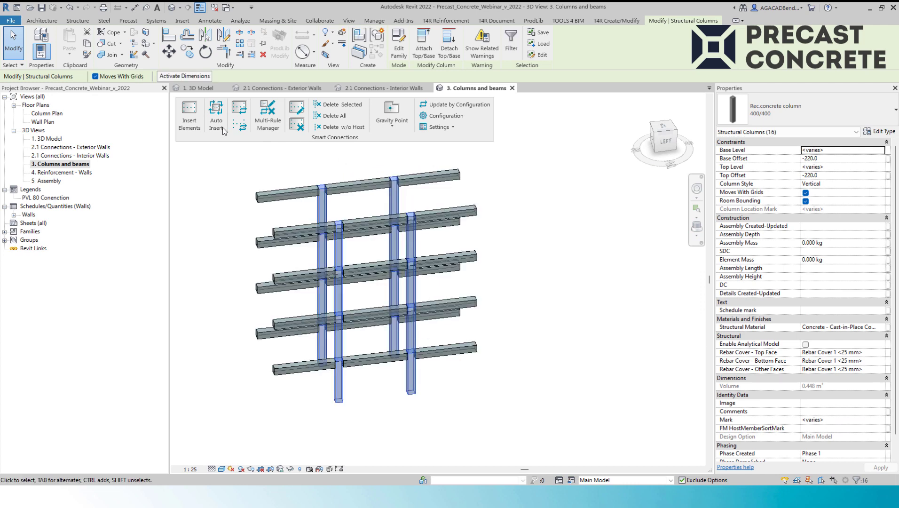
click(189, 120)
click(577, 299)
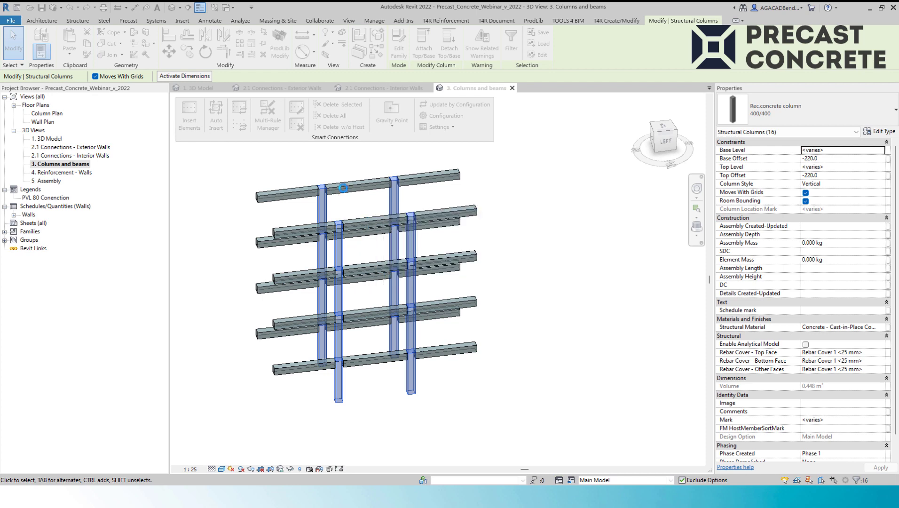
Change the eight end beams on one side of the frame to the 400 RB 600 type and clear the selection
scroll(301, 196, up, 2)
scroll(301, 197, up, 2)
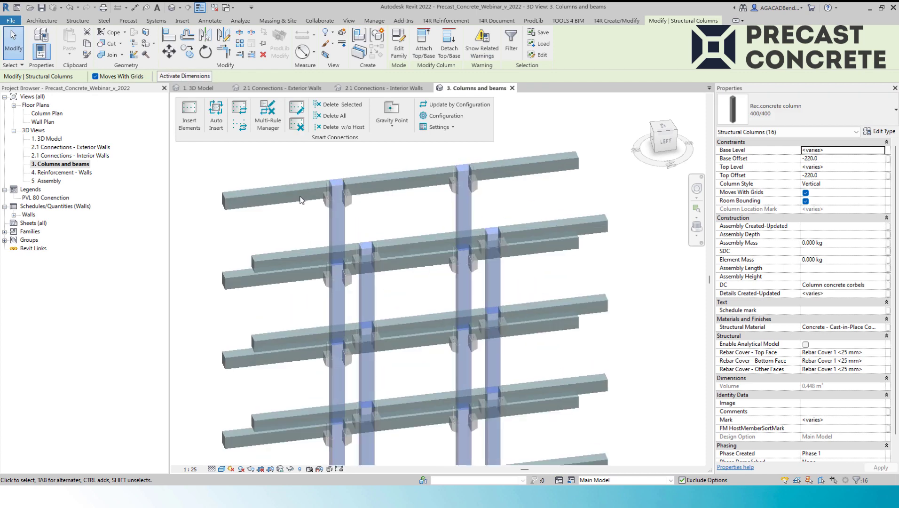
middle_drag(358, 212, 357, 236)
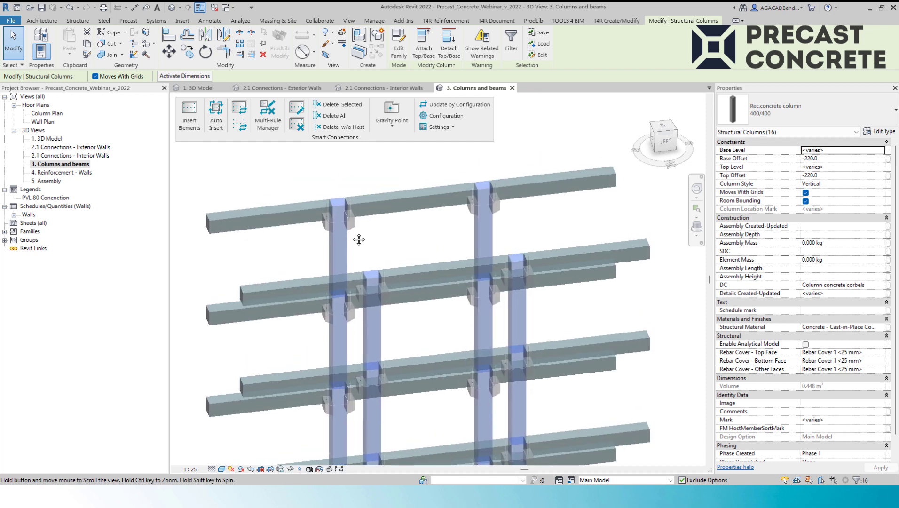
scroll(423, 235, down, 5)
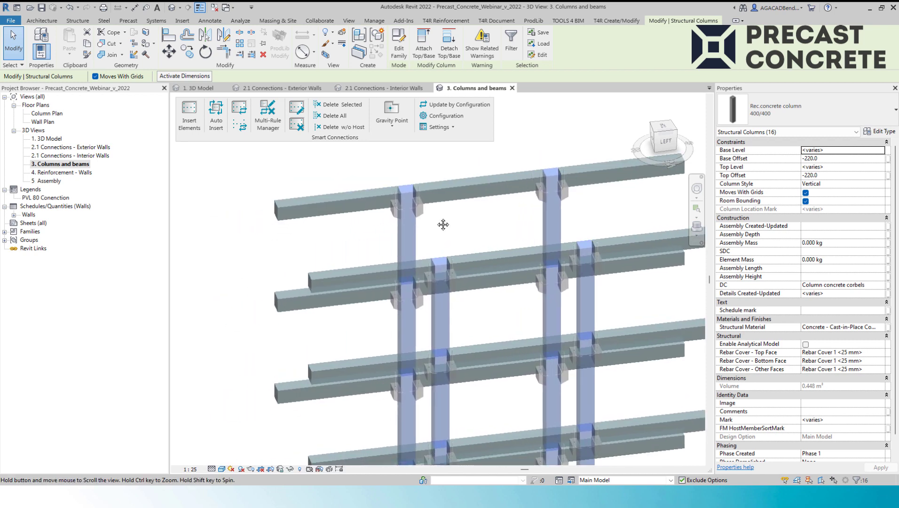
drag(347, 422, 255, 156)
click(783, 105)
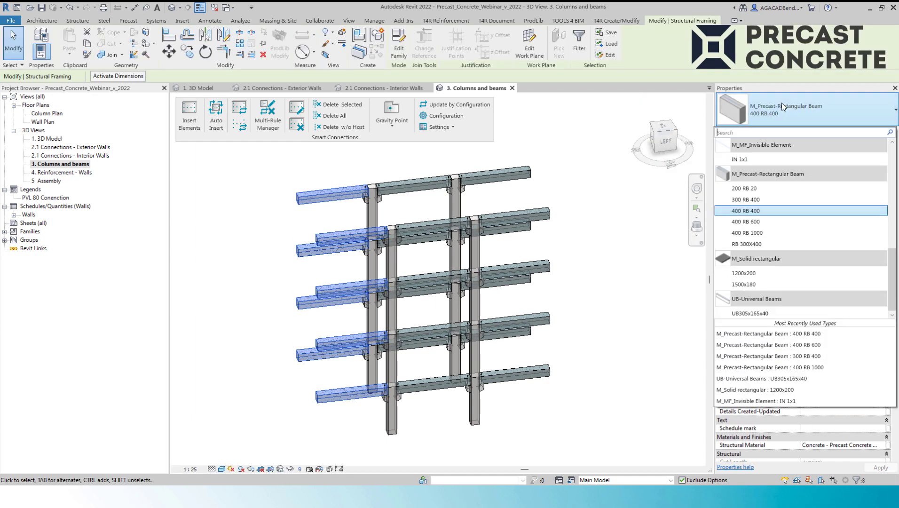
click(775, 222)
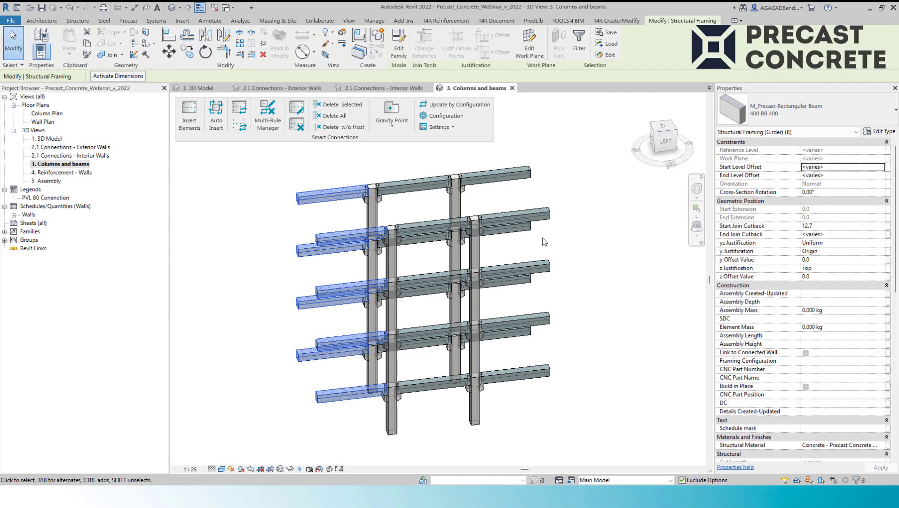
click(355, 167)
Select the columns supporting the 400 RB 600 beams, filtered to Structural Columns only, and update their corbel connections by configuration
drag(353, 166, 408, 443)
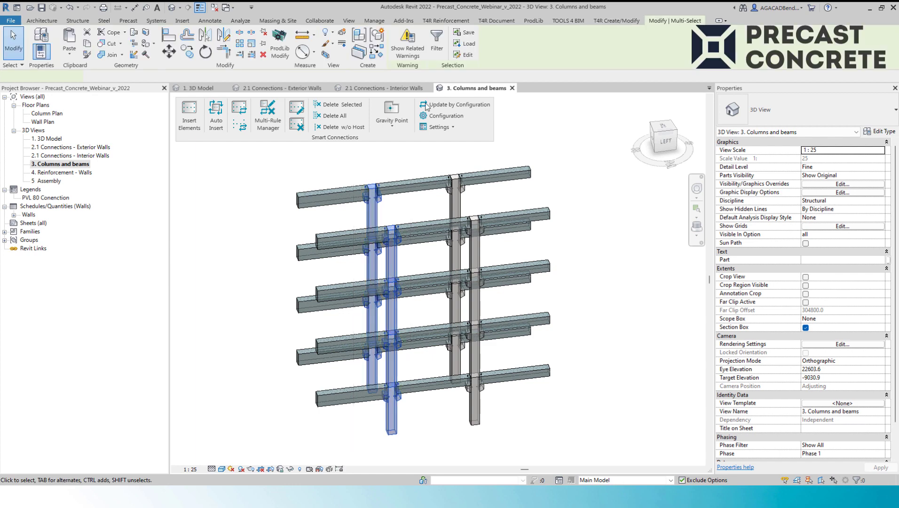
click(437, 43)
click(511, 202)
click(366, 188)
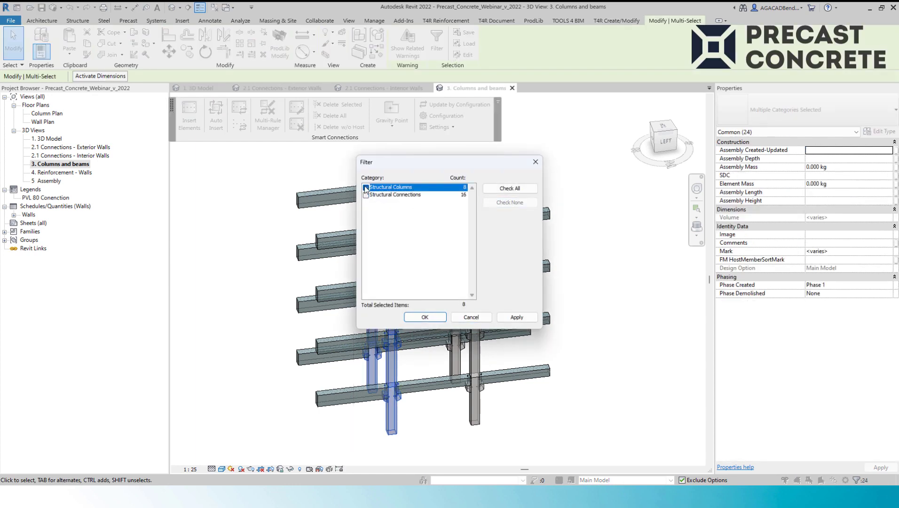
click(425, 317)
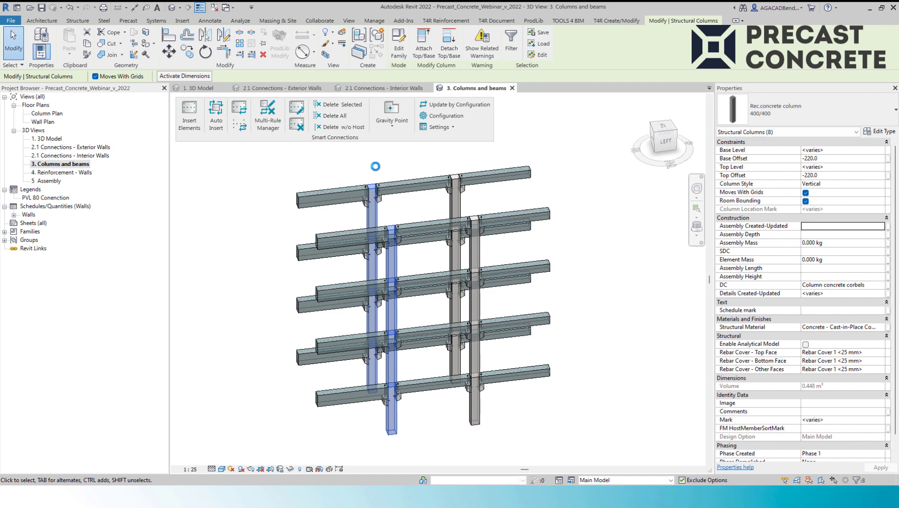
Examine the updated corbels under the 400 RB 600 beams at each level of the selected columns
scroll(391, 183, up, 5)
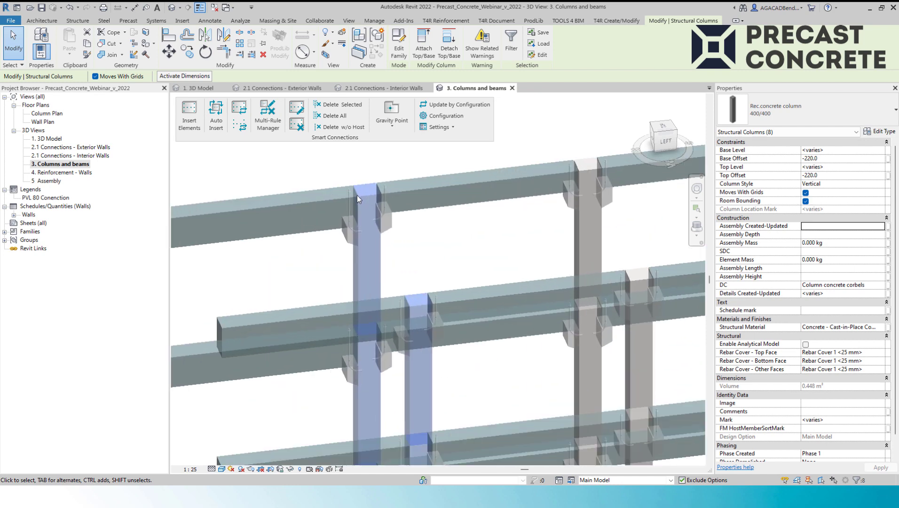
middle_drag(421, 240, 437, 275)
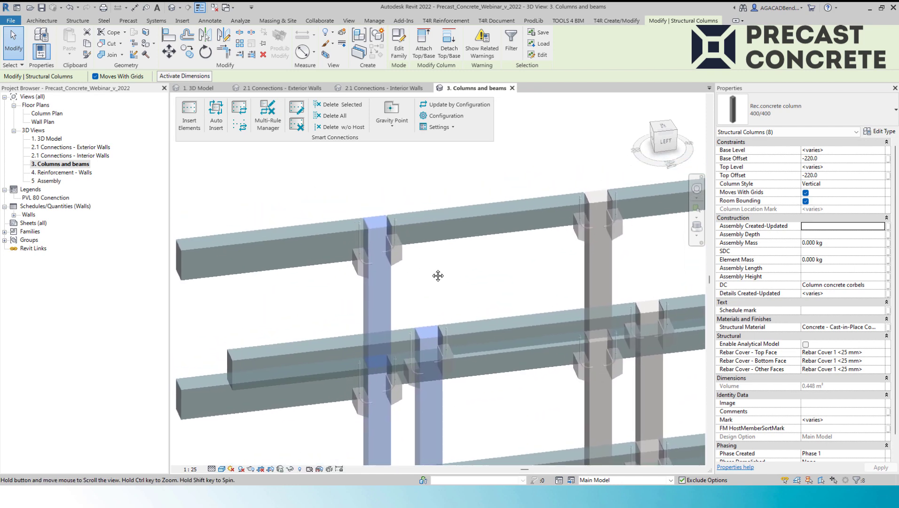
mouse_move(496, 291)
middle_down()
mouse_move(488, 295)
mouse_move(466, 245)
mouse_move(426, 207)
middle_up()
middle_drag(491, 287, 460, 209)
middle_drag(398, 346, 495, 287)
mouse_move(426, 321)
middle_down()
mouse_move(463, 305)
mouse_move(482, 248)
middle_up()
middle_drag(520, 369, 464, 292)
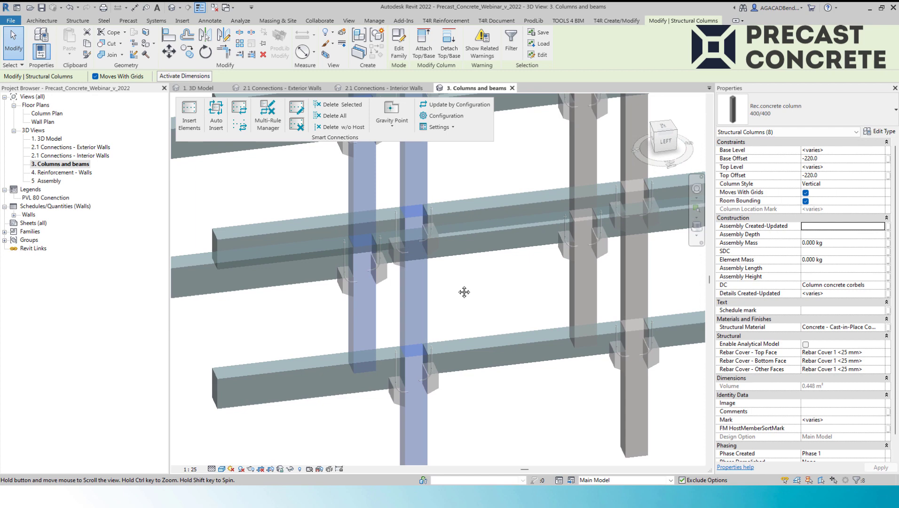
scroll(465, 287, down, 3)
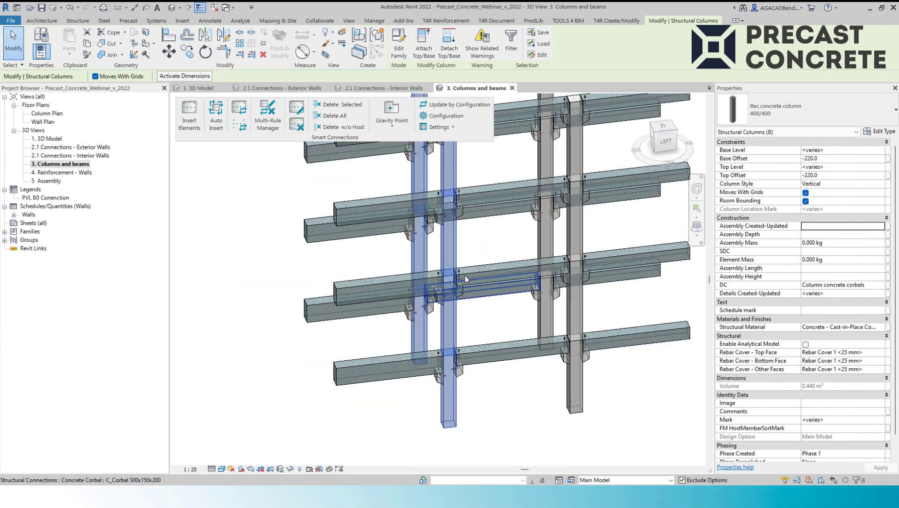
middle_drag(480, 266, 466, 325)
scroll(415, 301, down, 1)
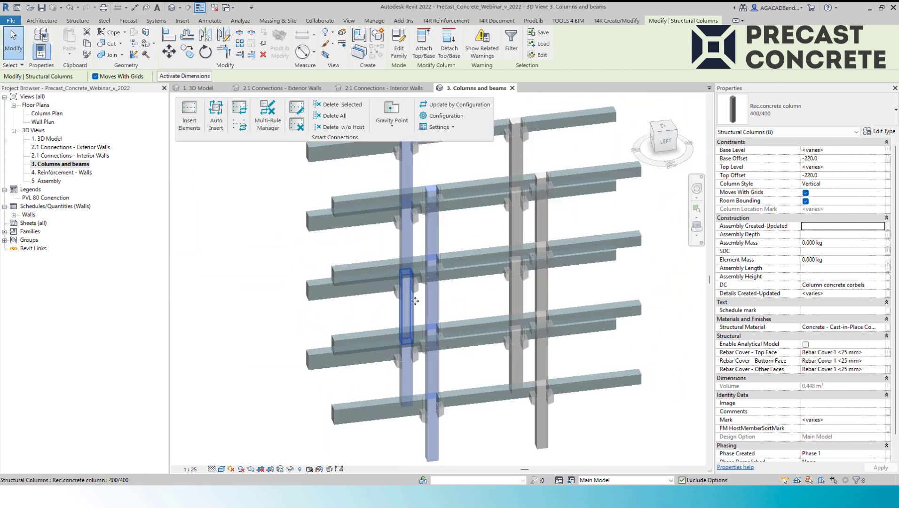
scroll(415, 301, down, 2)
Select the eight 400 RB 600 end beams and insert the Beams_Lifting inserts configuration from the Structural Framing group
drag(394, 433, 308, 174)
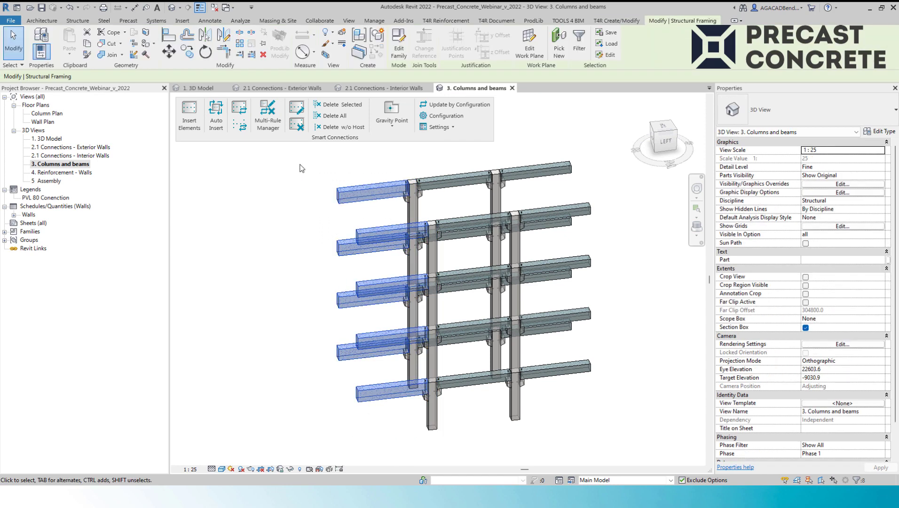
click(188, 118)
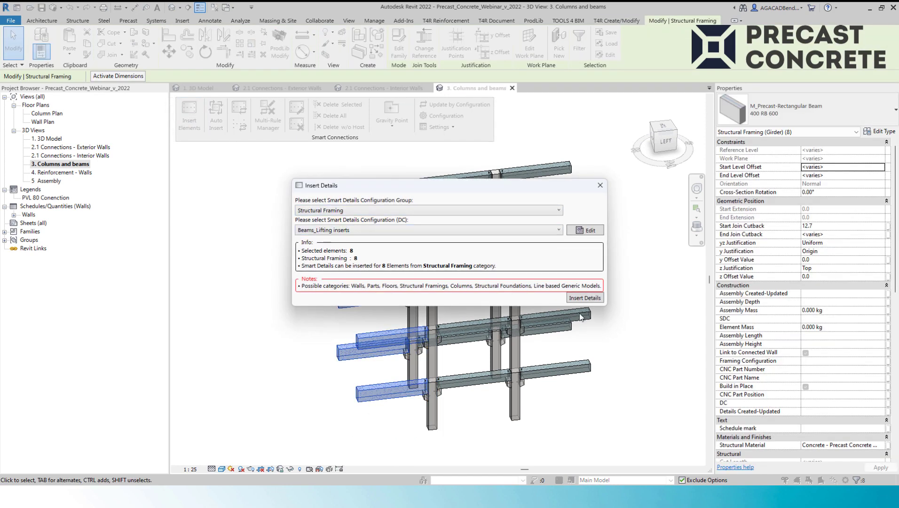
click(585, 298)
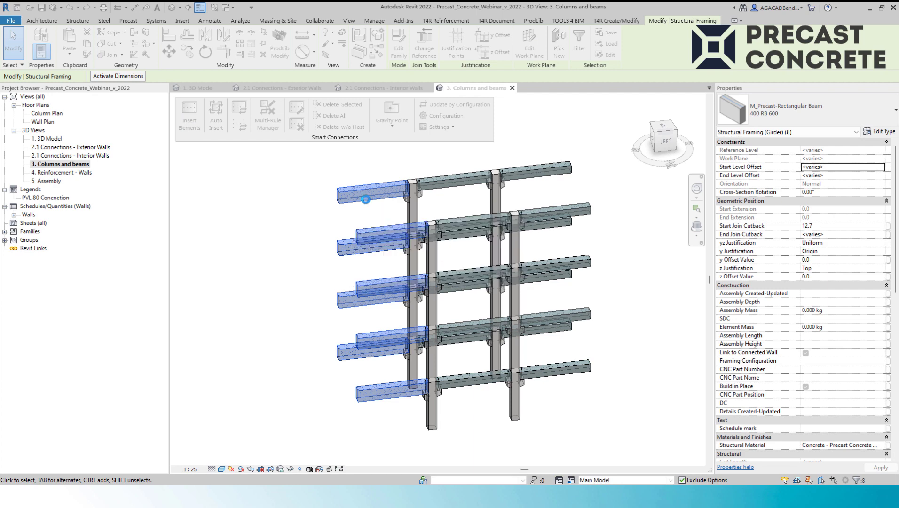
Inspect the lifting inserts on the 400 RB 600 end beams at each level of the frame
scroll(371, 188, up, 3)
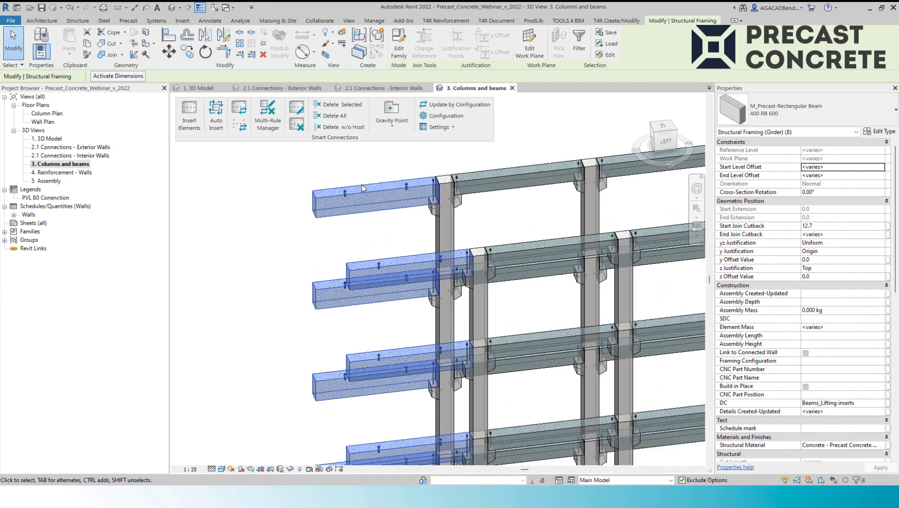
scroll(360, 185, up, 2)
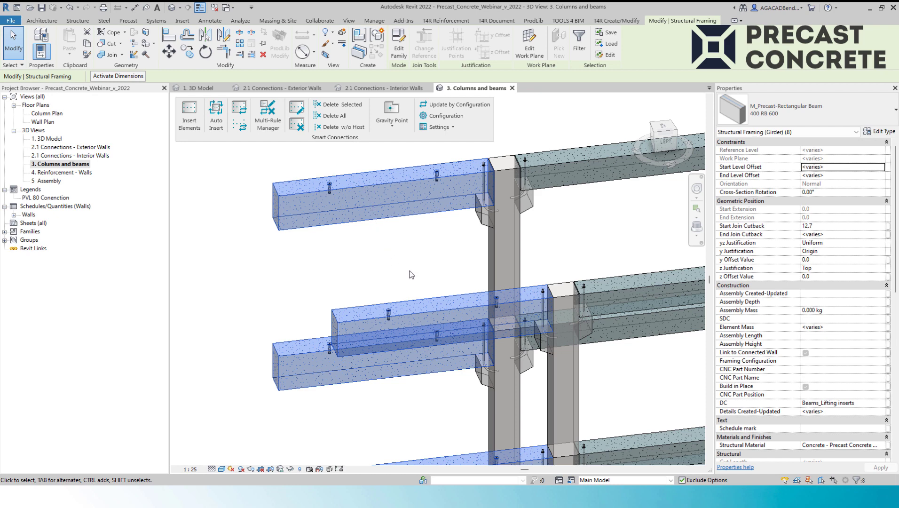
middle_drag(409, 272, 389, 179)
mouse_move(396, 333)
middle_down()
mouse_move(391, 217)
mouse_move(409, 319)
mouse_move(409, 251)
middle_up()
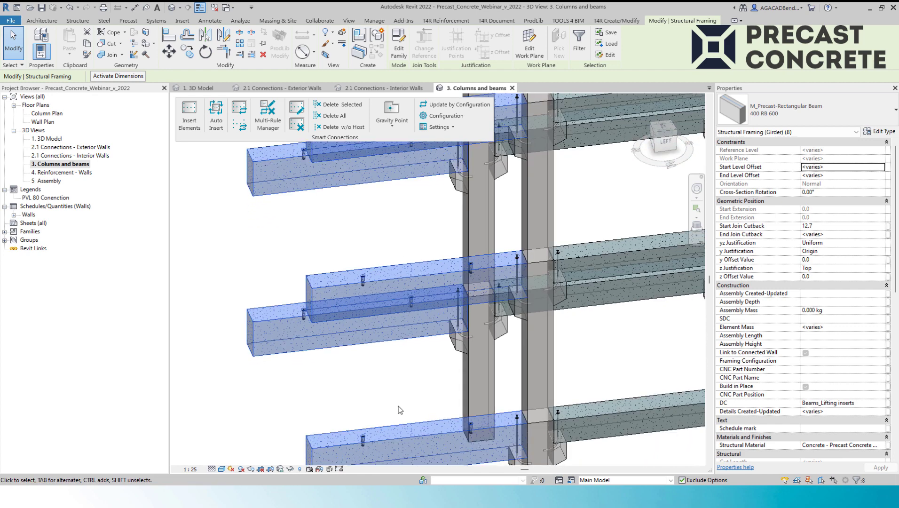
middle_drag(398, 410, 389, 322)
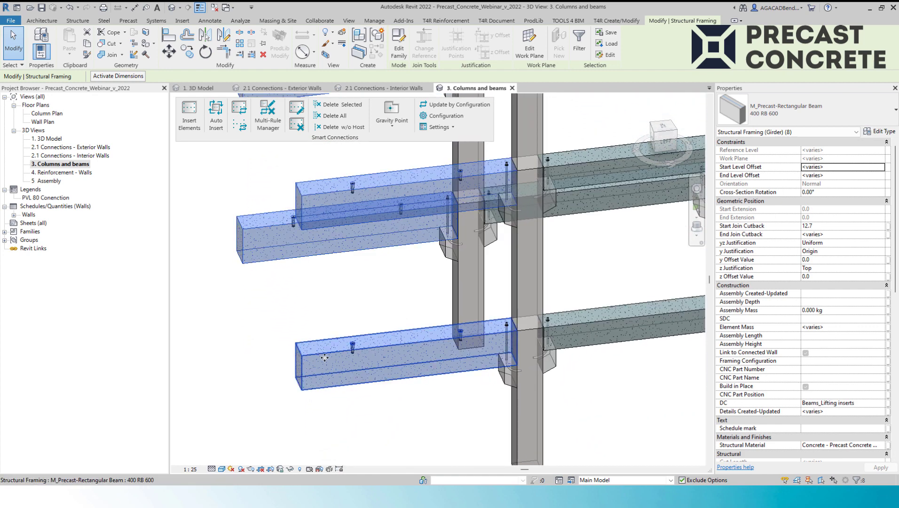
scroll(279, 382, down, 6)
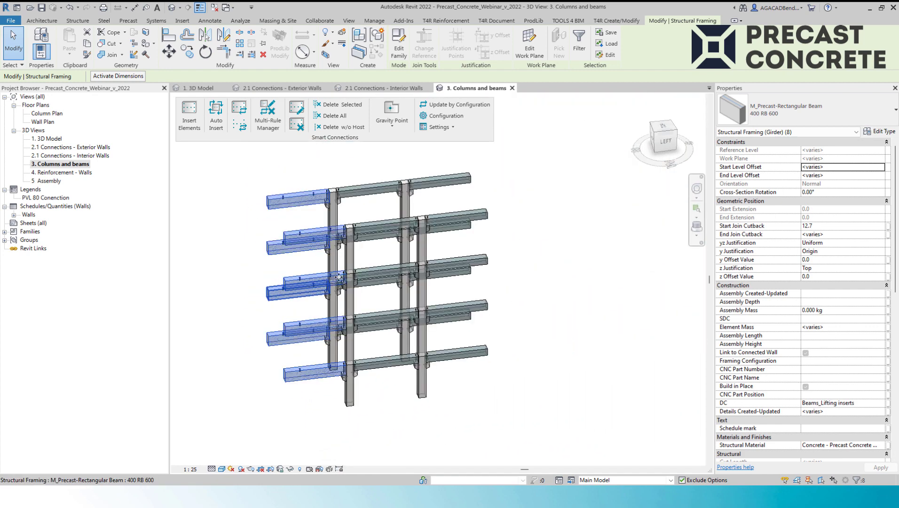
middle_drag(387, 268, 395, 286)
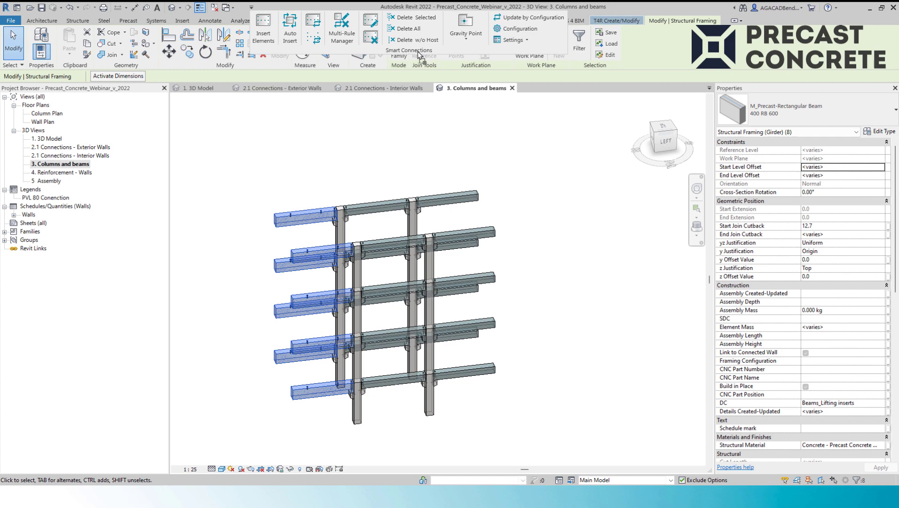
Float the T4R Wall, Beam and Column Reinforcement tool groups over the 3D view and clear the beam selection
click(451, 20)
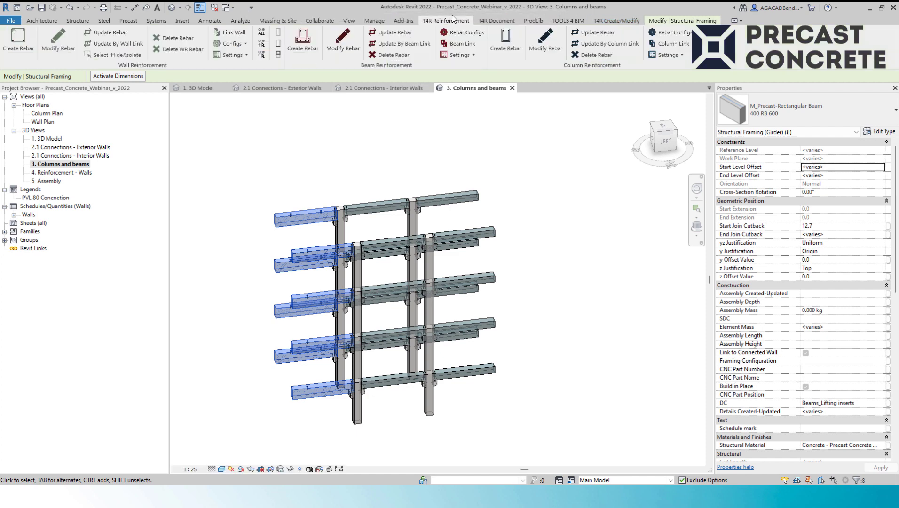
drag(113, 67, 288, 145)
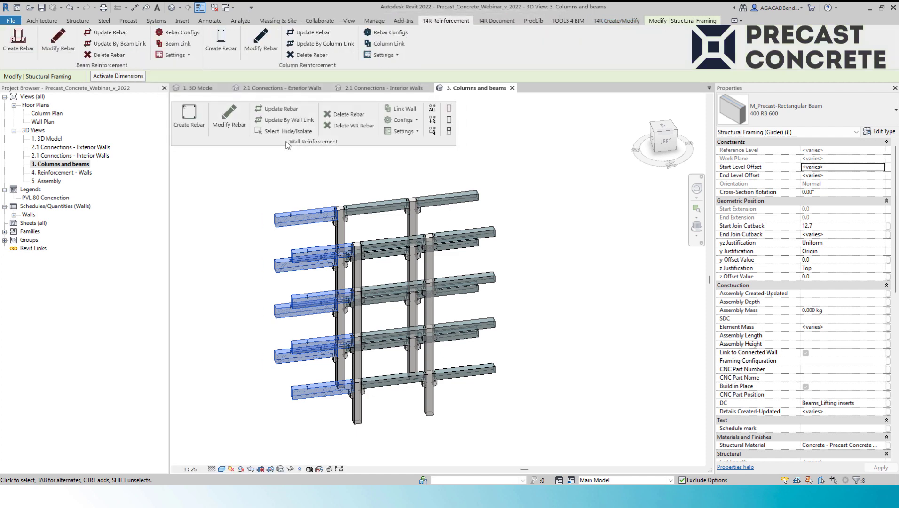
drag(110, 70, 577, 142)
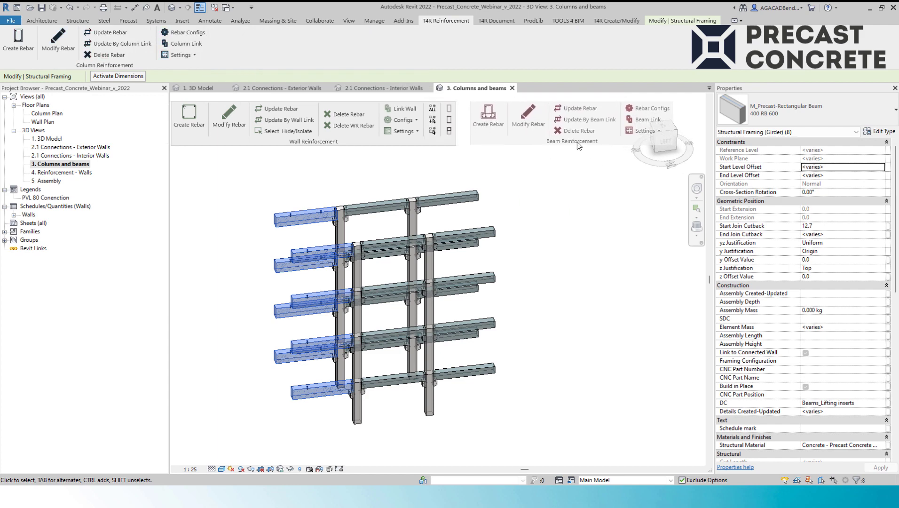
drag(112, 68, 283, 188)
click(226, 244)
Link the uppermost 400 RB 400 end beam's type to the Rectangle section and Beam_Rect_H400_H600 rebar configuration
middle_drag(500, 197, 500, 212)
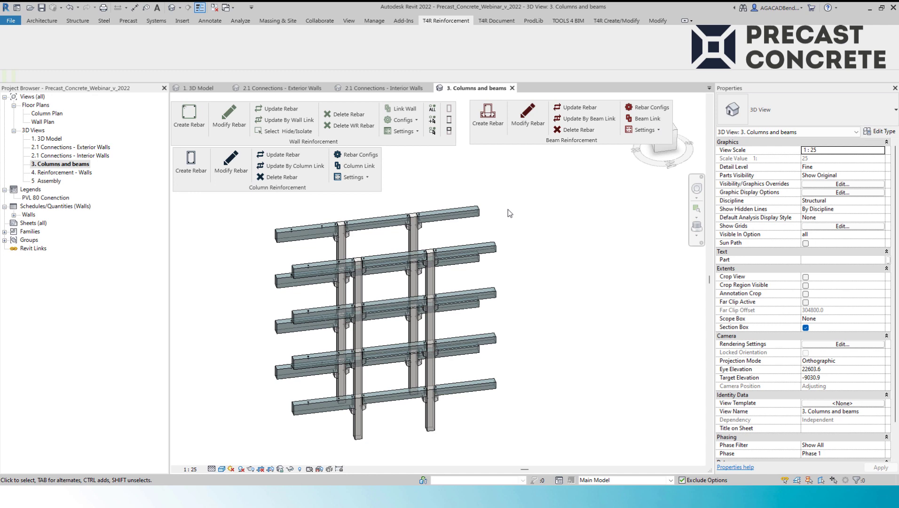
click(453, 214)
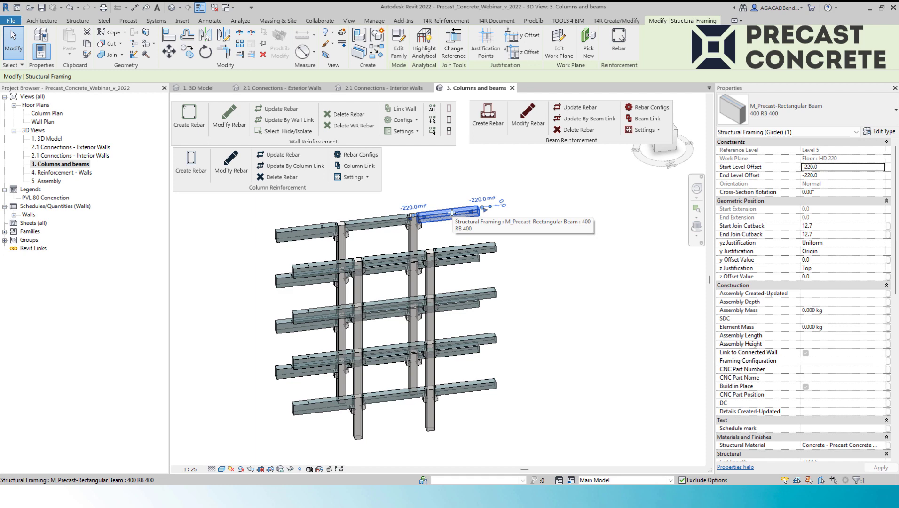
click(649, 119)
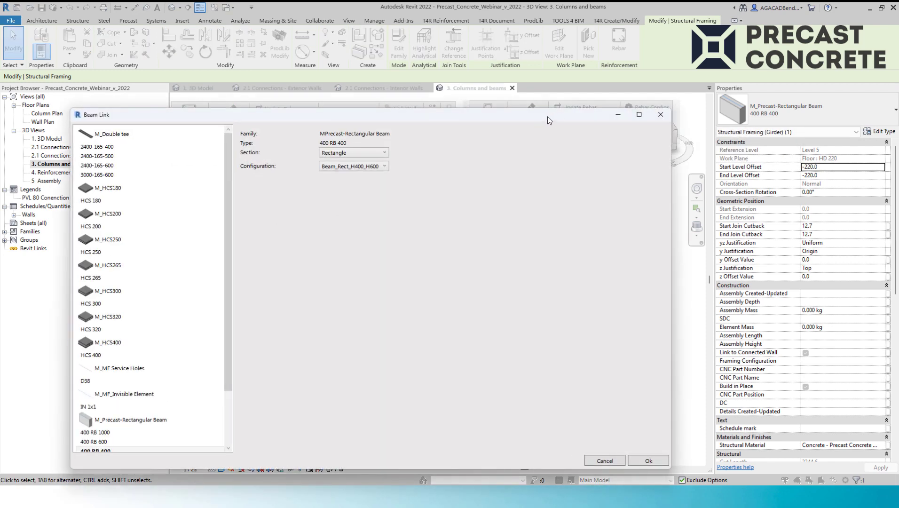
drag(547, 120, 538, 143)
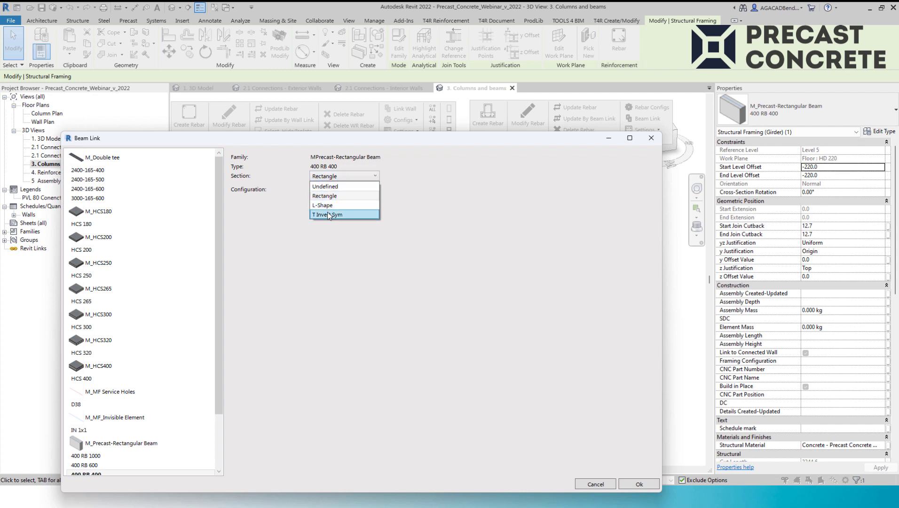
click(269, 223)
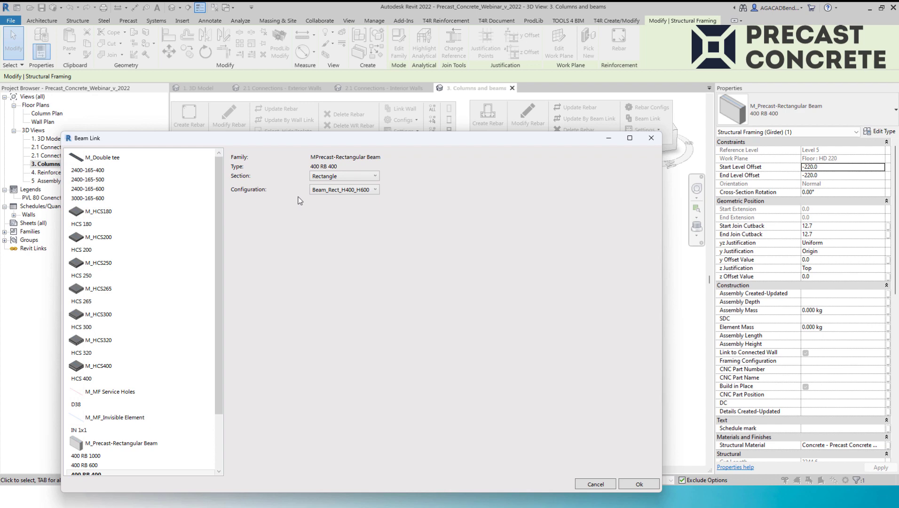
click(328, 211)
click(637, 484)
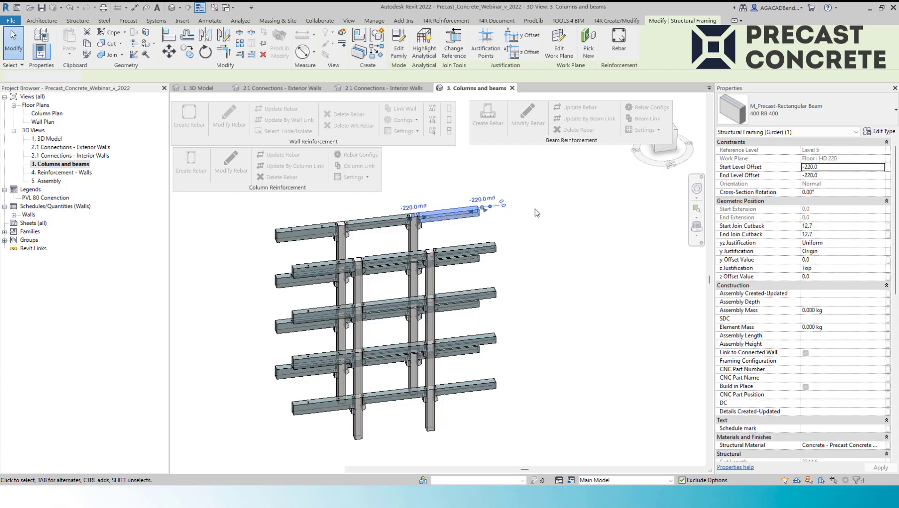
Select the eight 400 RB 400 end beams on the frame's other side and create their beam rebar
drag(548, 447, 464, 209)
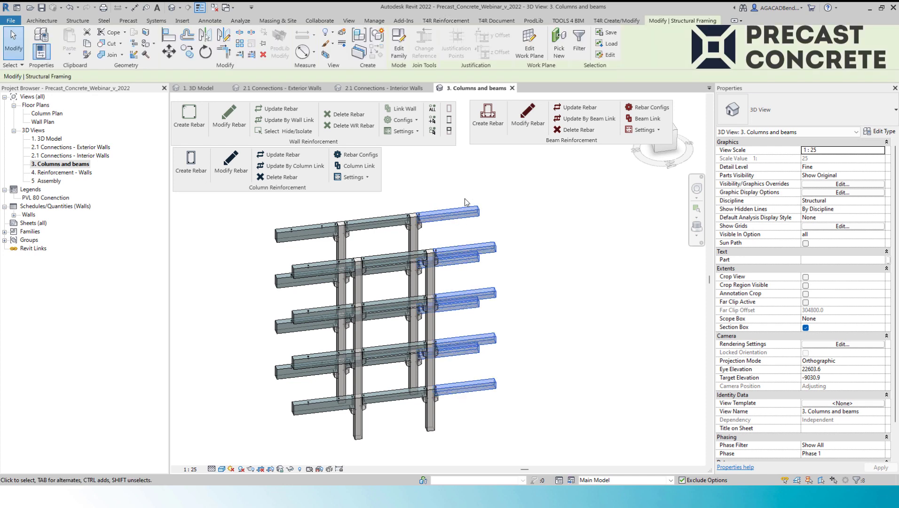
click(487, 118)
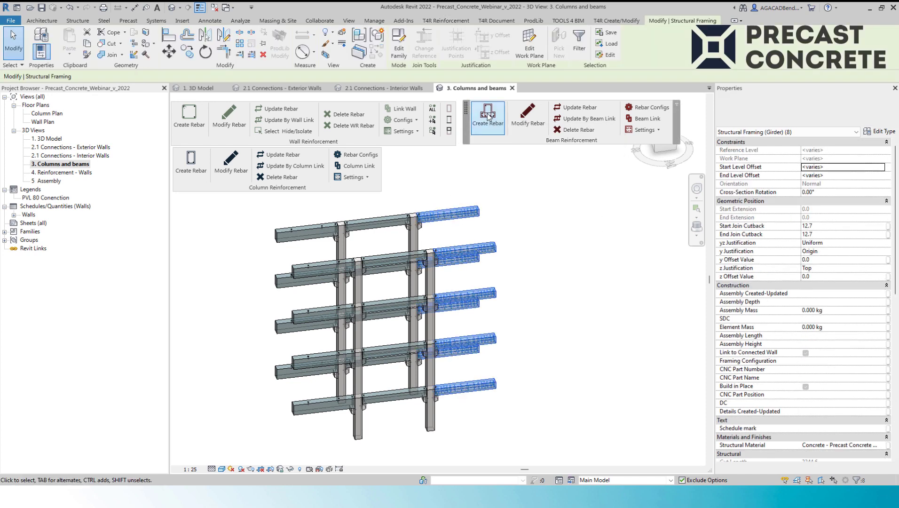
scroll(433, 215, up, 5)
scroll(431, 212, up, 3)
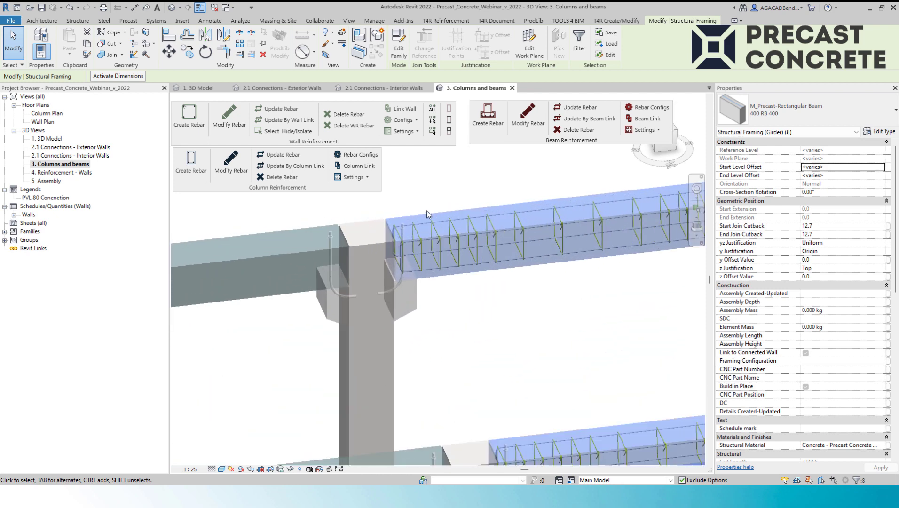
scroll(471, 194, up, 4)
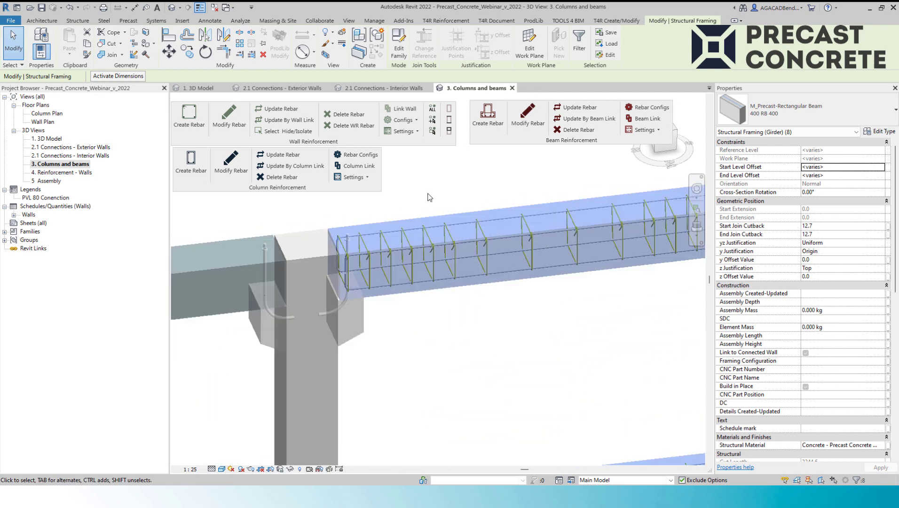
Clear the beam selection and change the uppermost 400 RB 400 end beam beside the column to type 400 RB 600
middle_drag(442, 298, 400, 272)
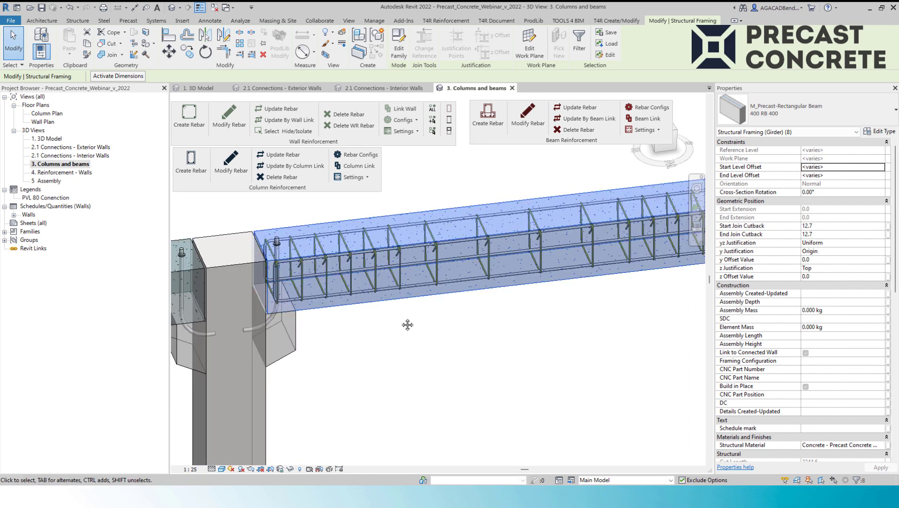
middle_drag(407, 325, 428, 315)
click(482, 354)
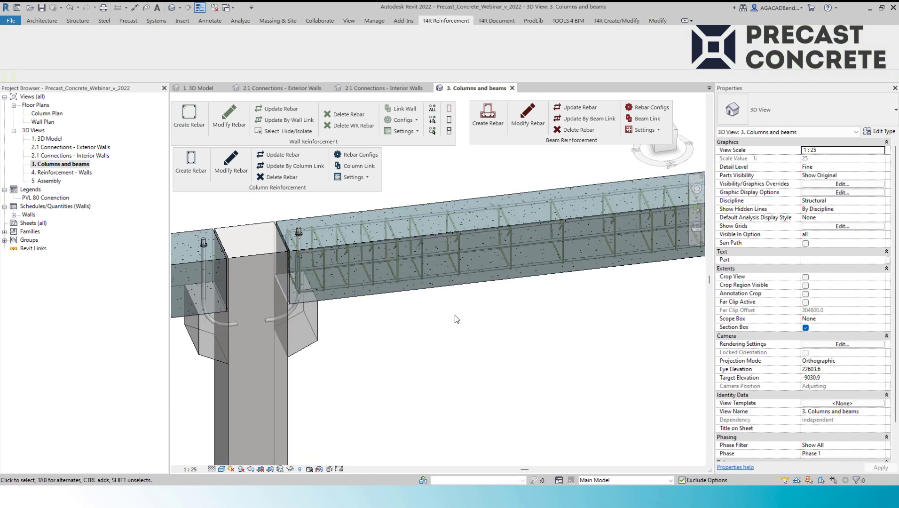
click(446, 294)
click(773, 111)
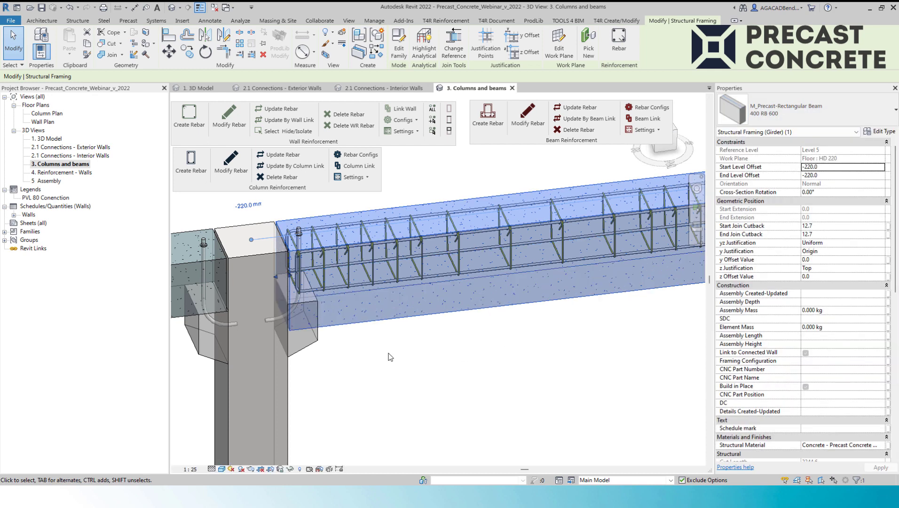
Update the connections of the column supporting the 400 RB 600 end beam by configuration, and clear the selection
click(296, 396)
click(283, 399)
click(617, 20)
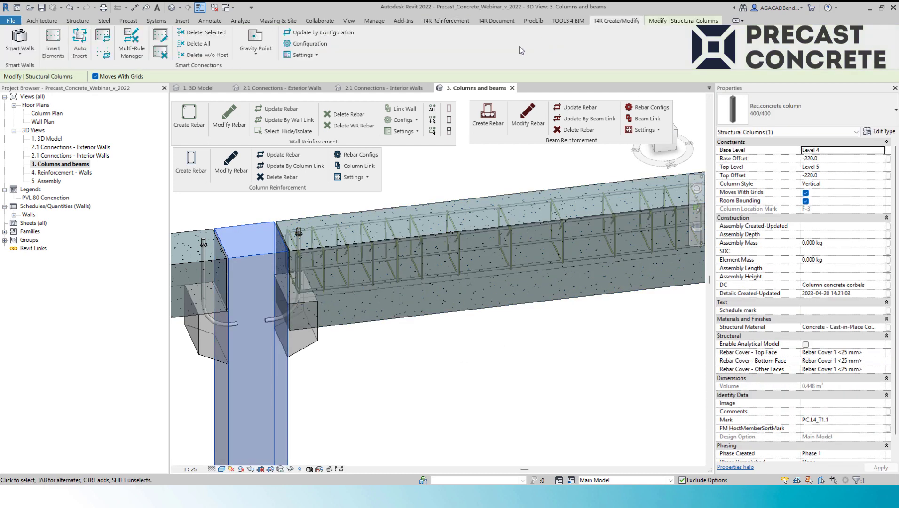
click(316, 33)
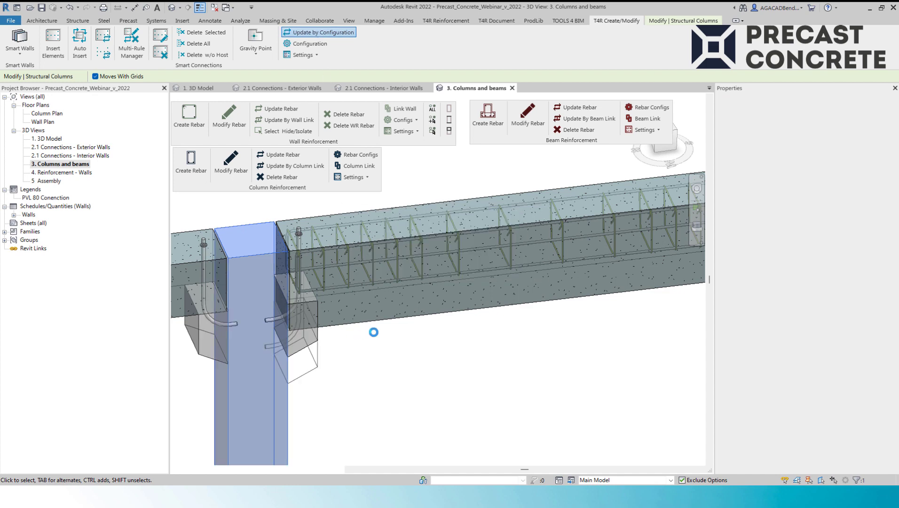
click(368, 357)
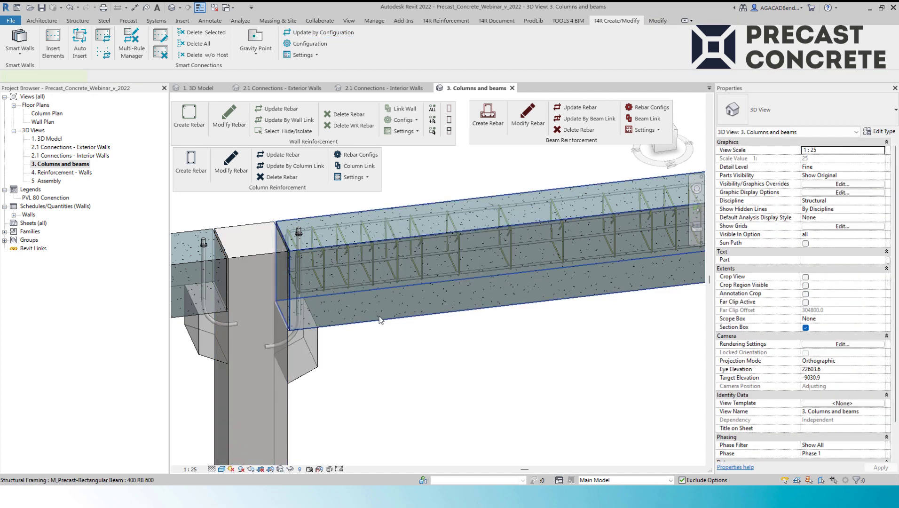
Update the beam rebar of the uppermost 400 RB 600 end beam and clear the selection
click(380, 320)
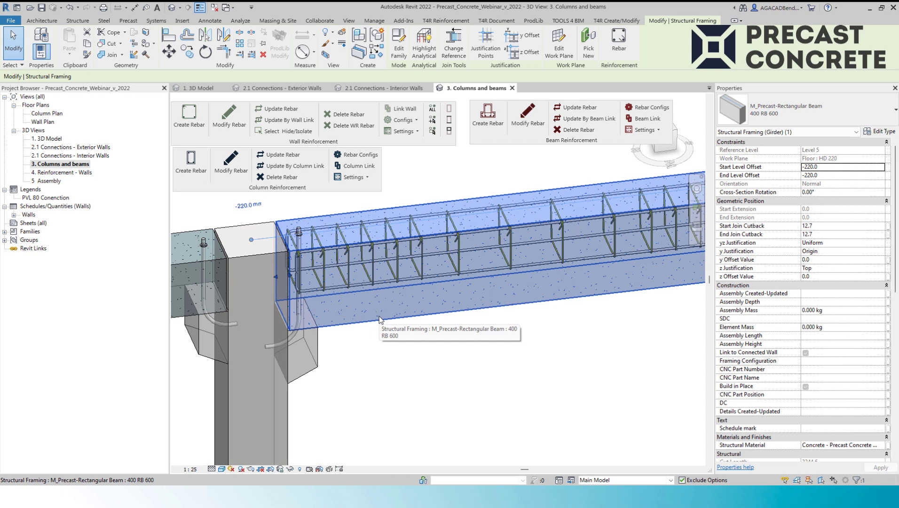
click(576, 108)
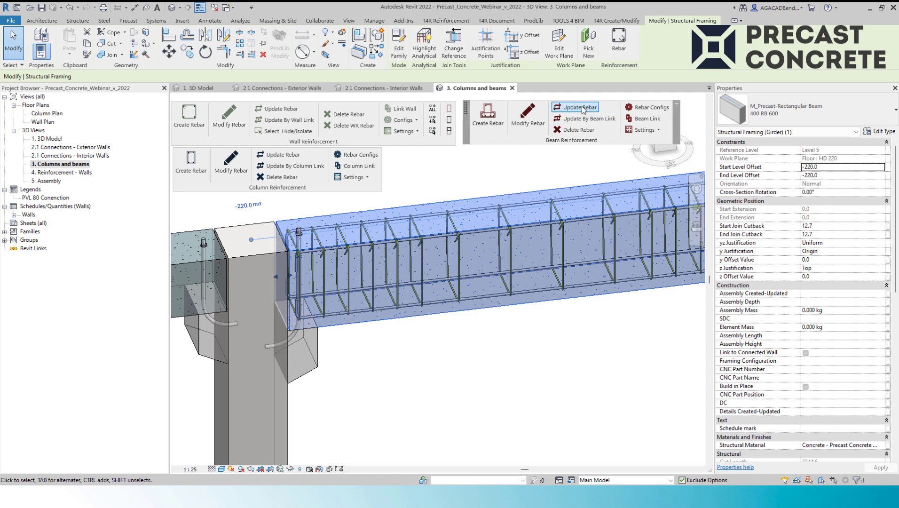
click(500, 169)
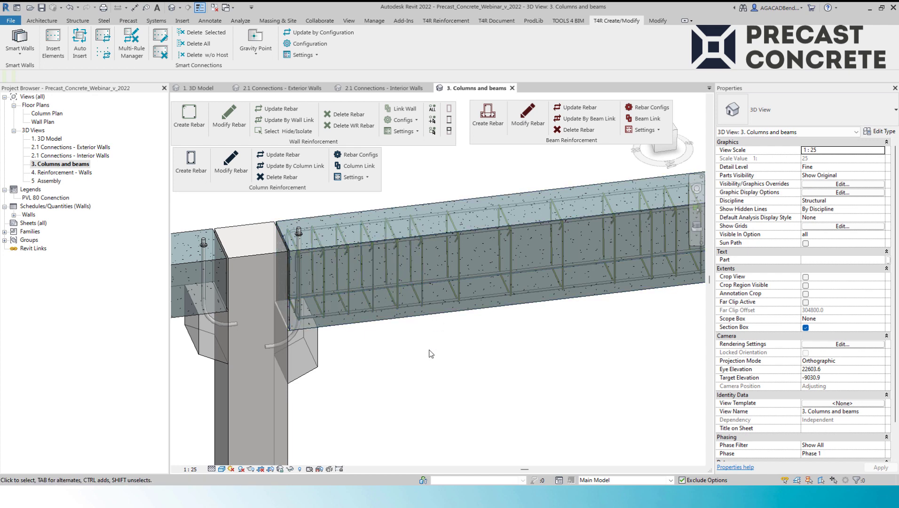
Select the column bays of the whole frame and filter the selection down to Structural Columns only
middle_drag(393, 369, 357, 369)
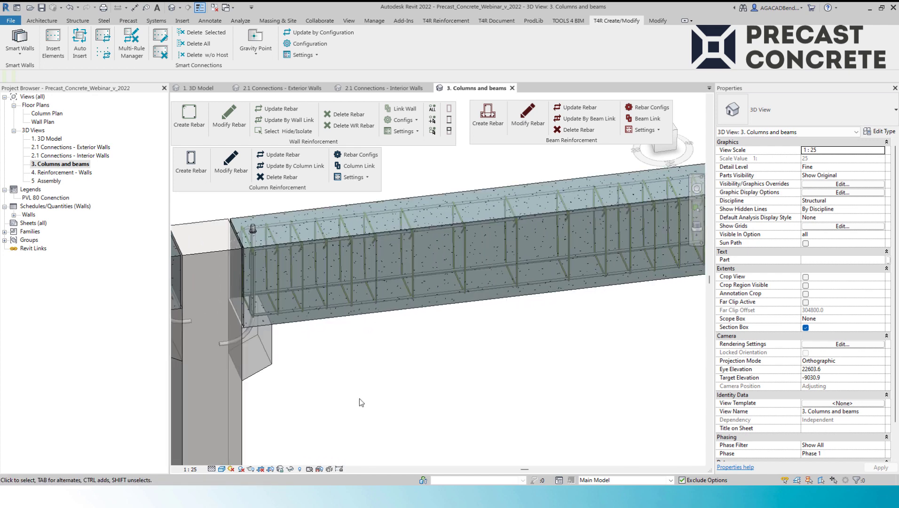
middle_drag(380, 449, 380, 280)
middle_drag(429, 329, 417, 217)
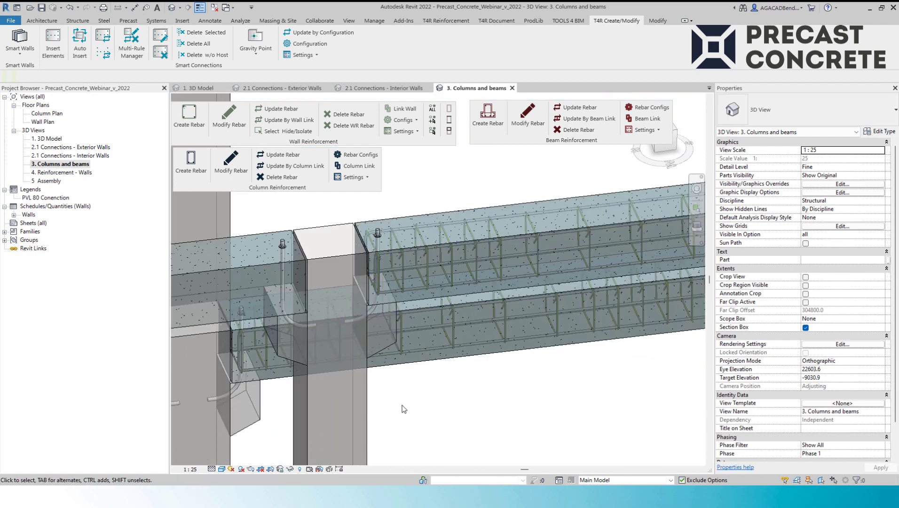
middle_drag(408, 413, 415, 368)
scroll(444, 372, down, 5)
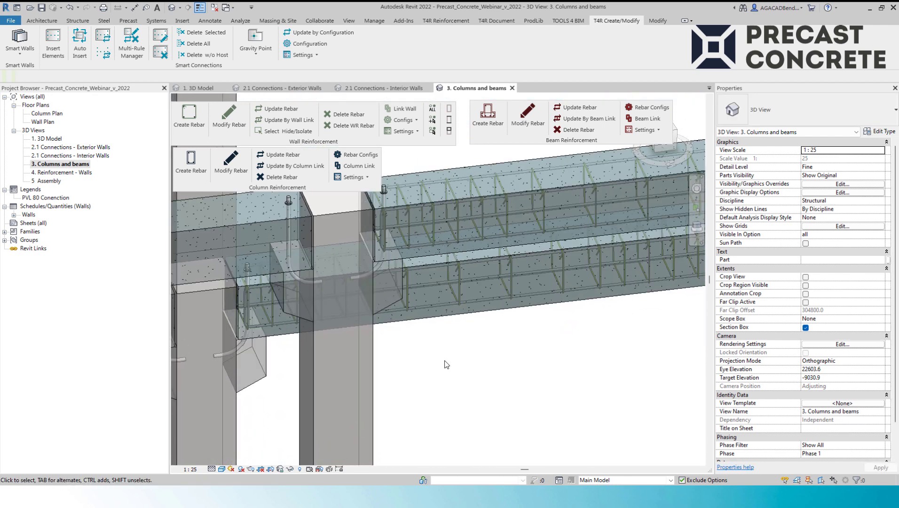
scroll(460, 348, down, 5)
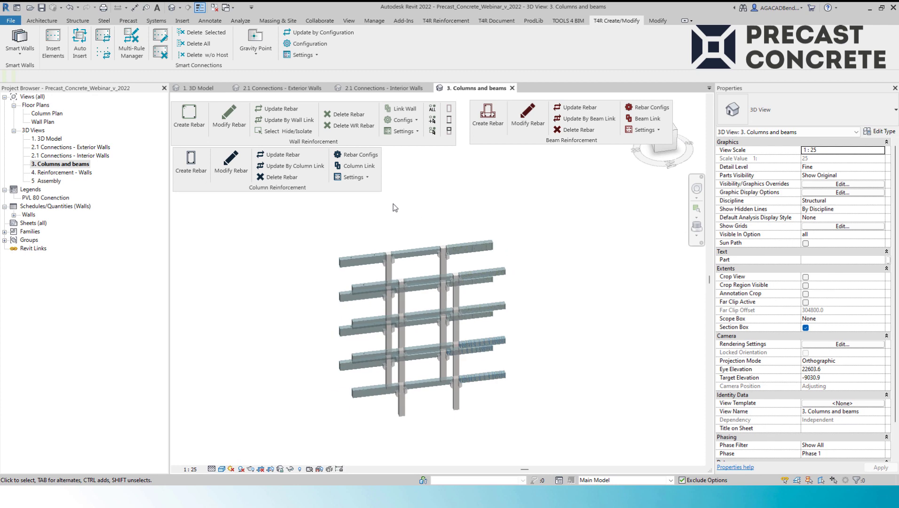
click(460, 376)
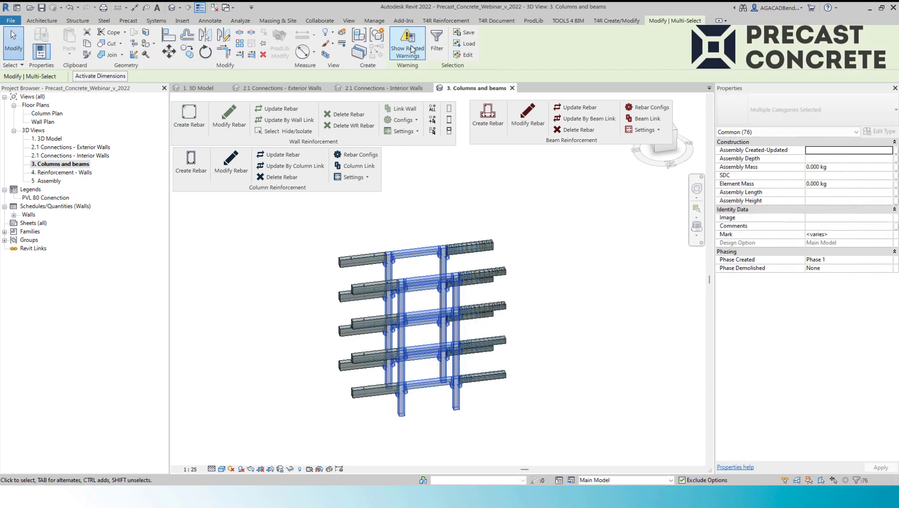
click(437, 42)
click(510, 202)
click(366, 188)
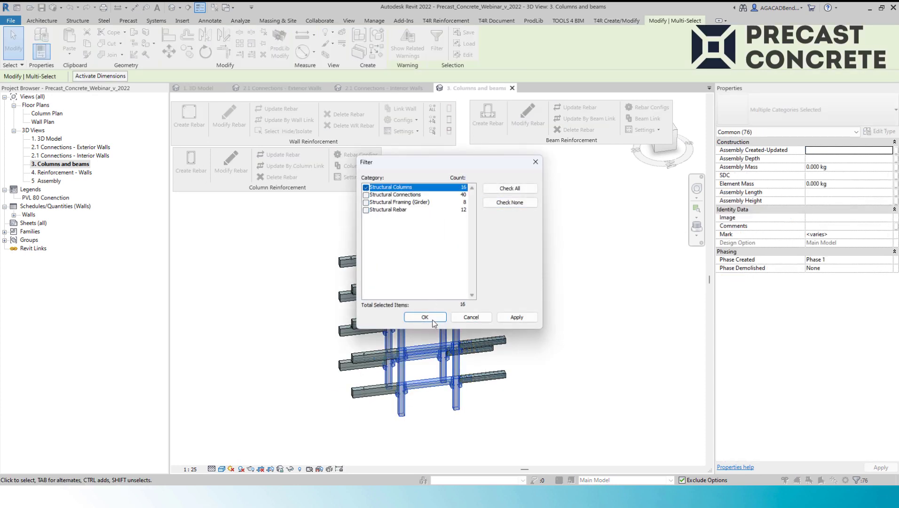
click(424, 317)
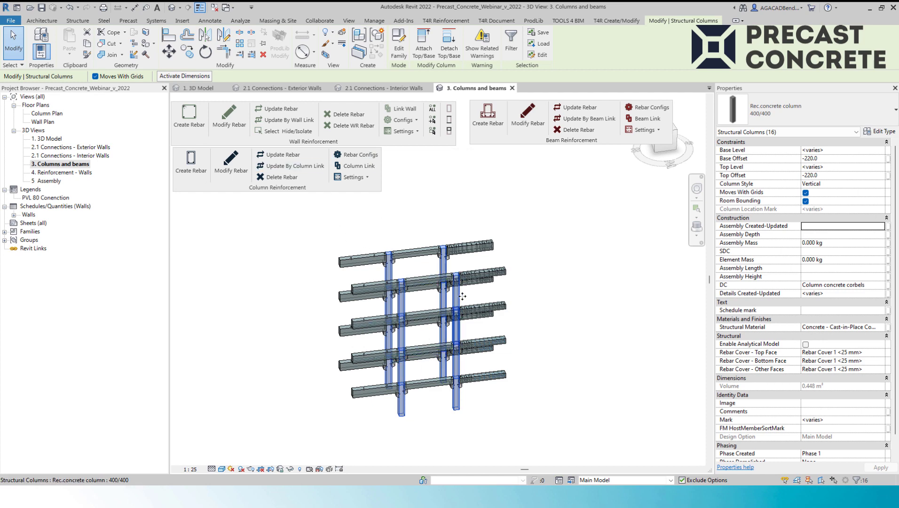
Link the 400/400 column type to the Rectangle section and Column_Rect_B400_H400 configuration, and create rebar in the selected columns
click(364, 167)
click(363, 162)
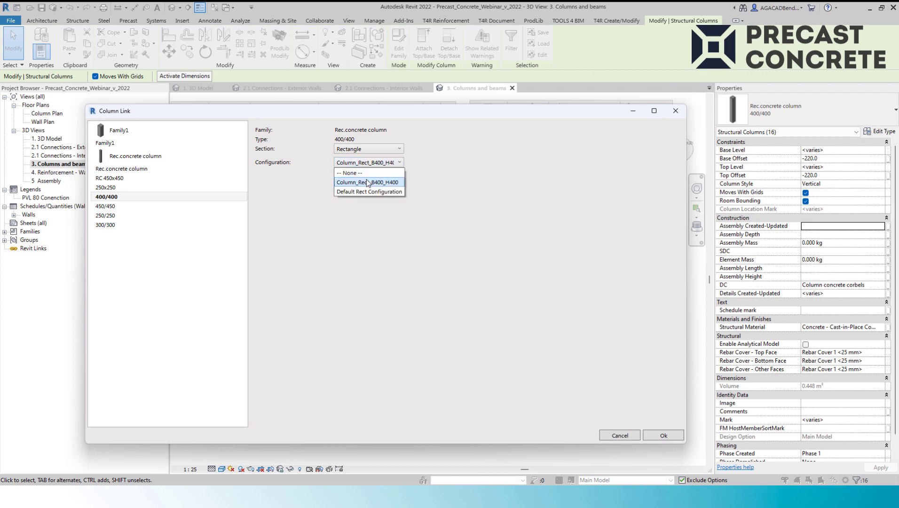
click(368, 182)
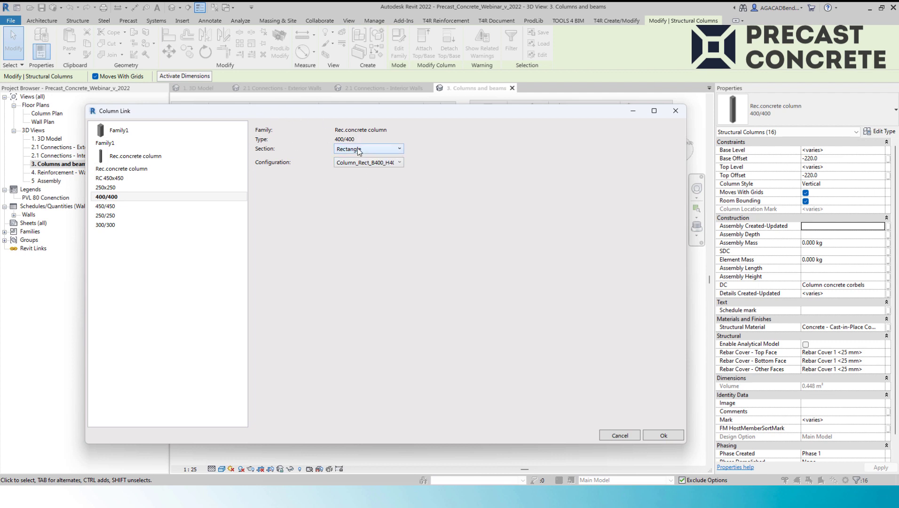
click(363, 149)
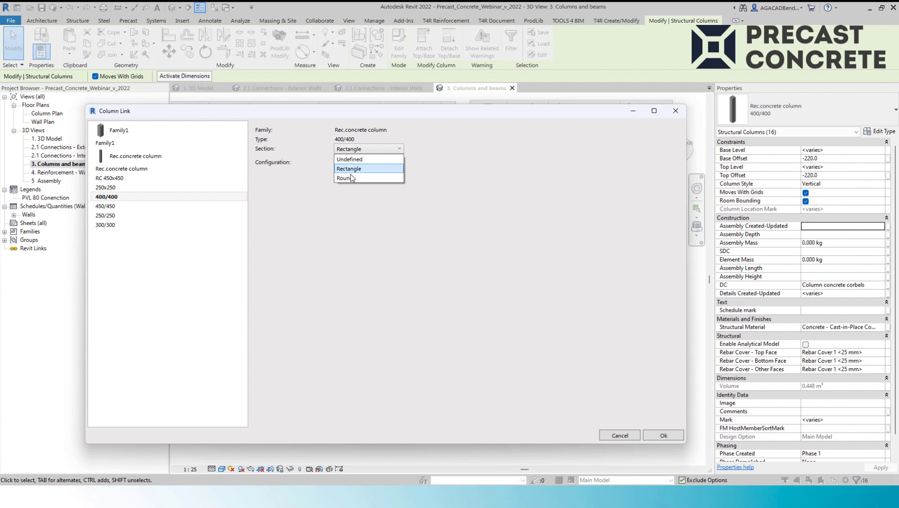
click(298, 209)
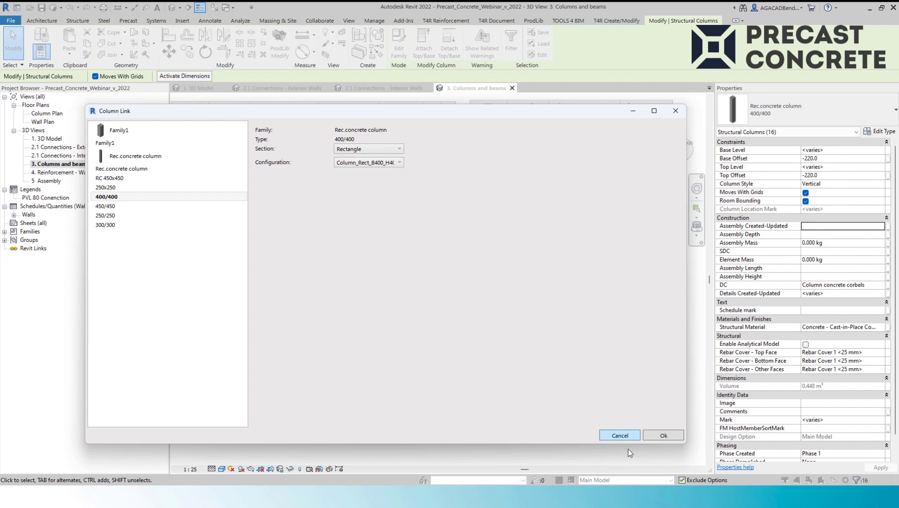
click(657, 437)
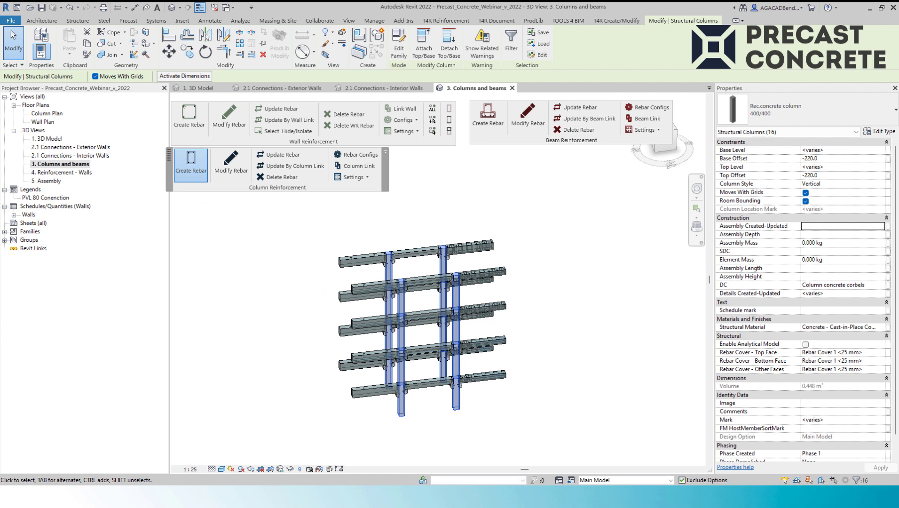
Clear the column selection and inspect the generated column and corbel reinforcement at the beam supports
scroll(382, 262, up, 10)
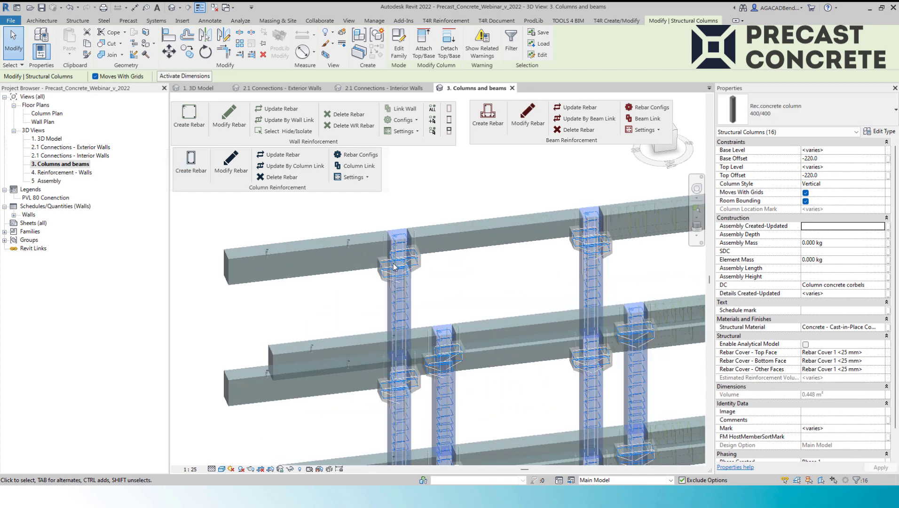
click(602, 275)
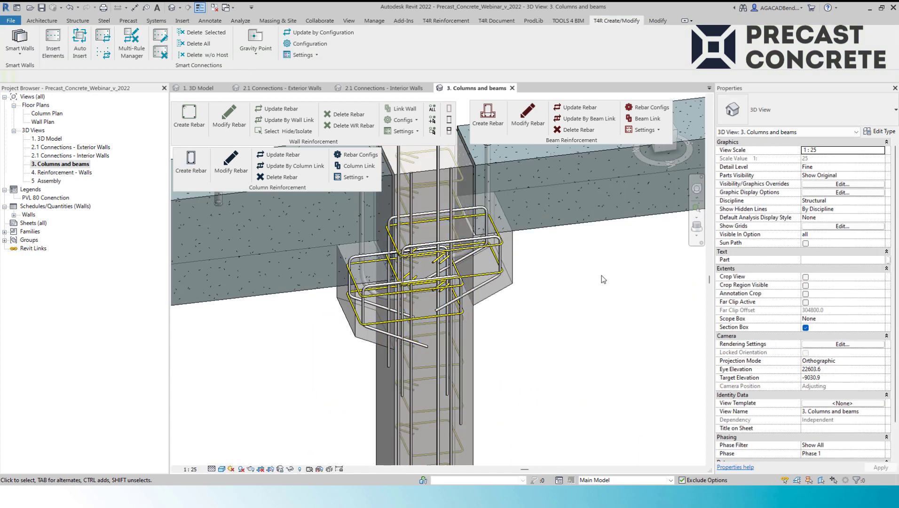
middle_drag(591, 265, 307, 293)
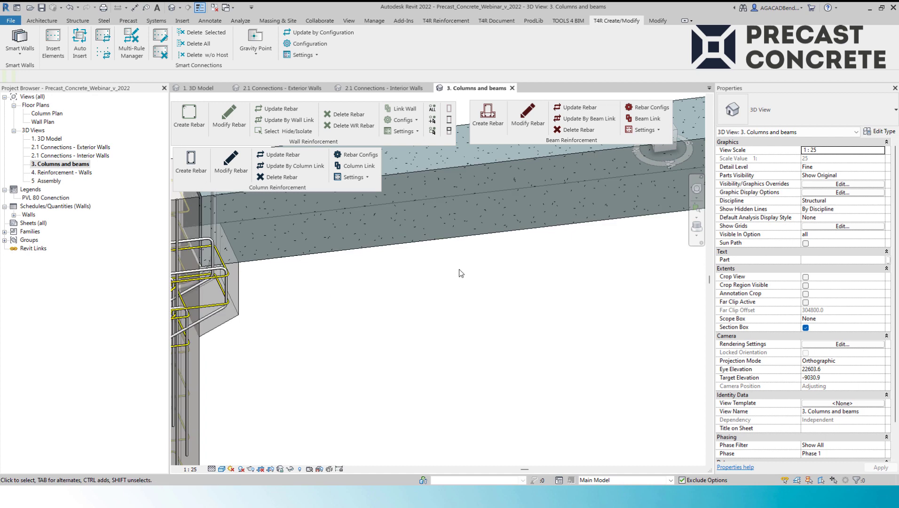
middle_drag(595, 248, 278, 274)
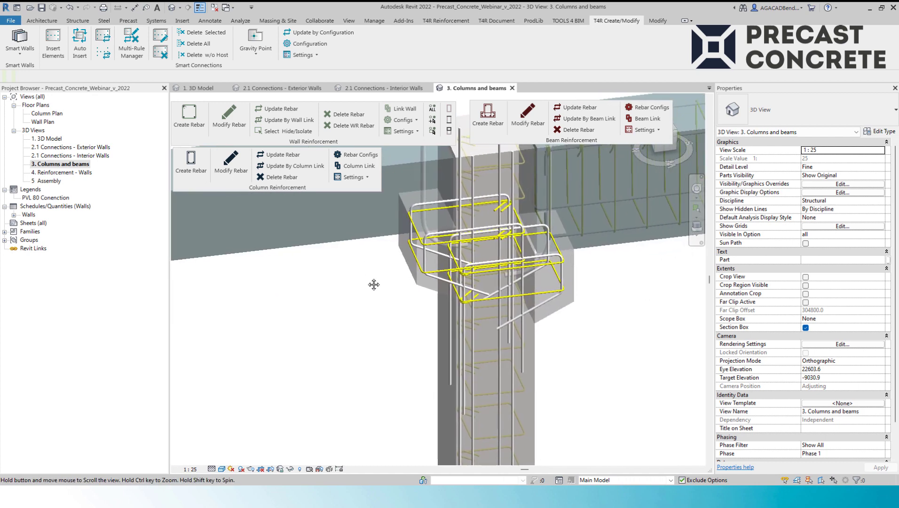
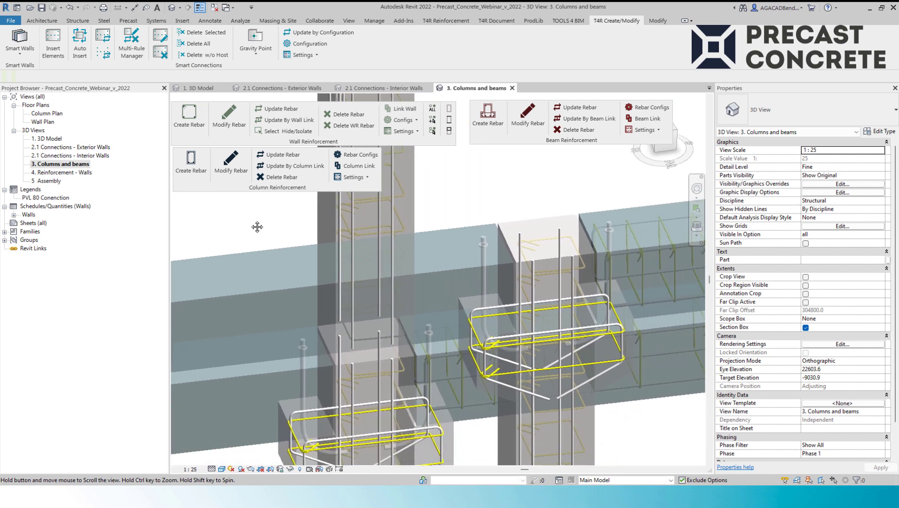
Open the 4. Reinforcement - Walls 3D view and dock the floating Column Reinforcement and Beam Reinforcement tool groups
middle_drag(269, 369, 416, 259)
scroll(460, 272, down, 8)
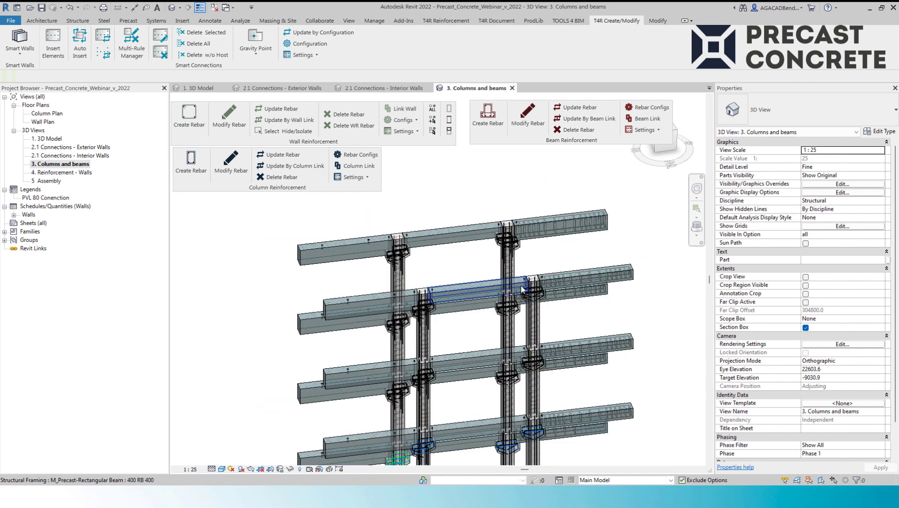
scroll(527, 300, down, 1)
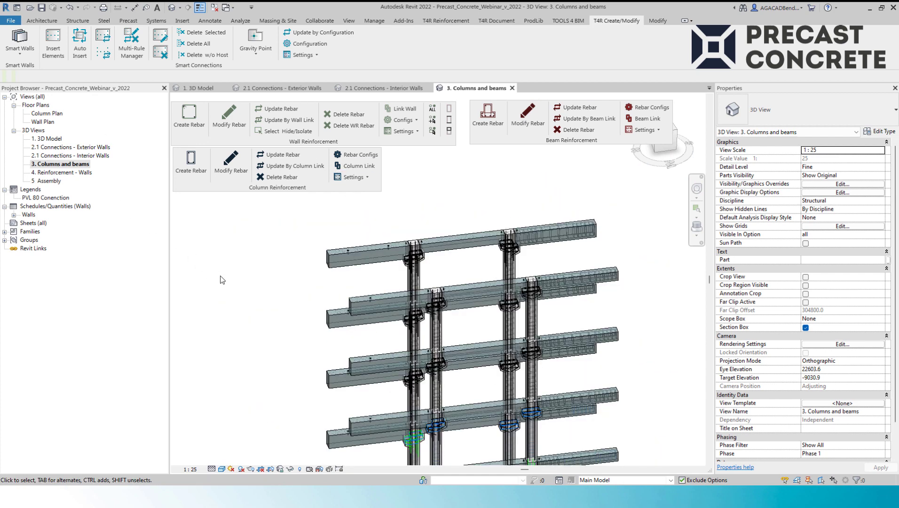
double_click(74, 173)
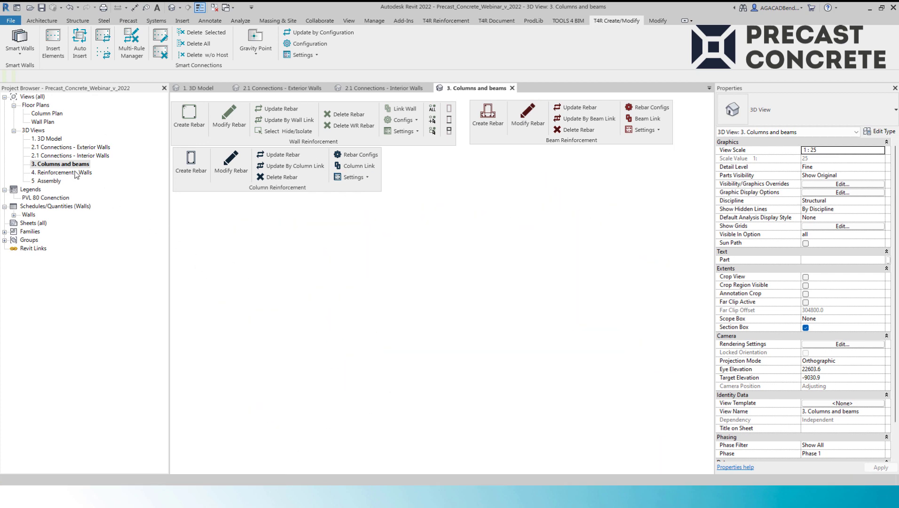
scroll(447, 395, down, 1)
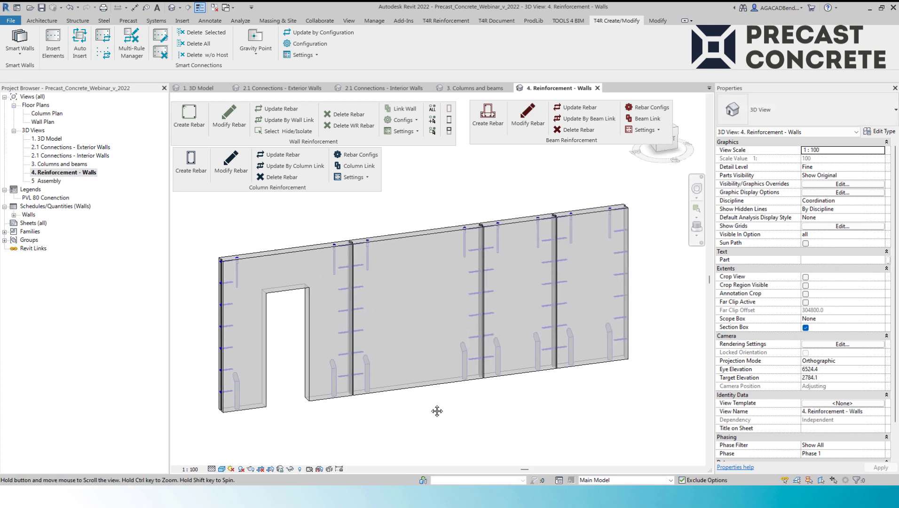
drag(286, 190, 460, 61)
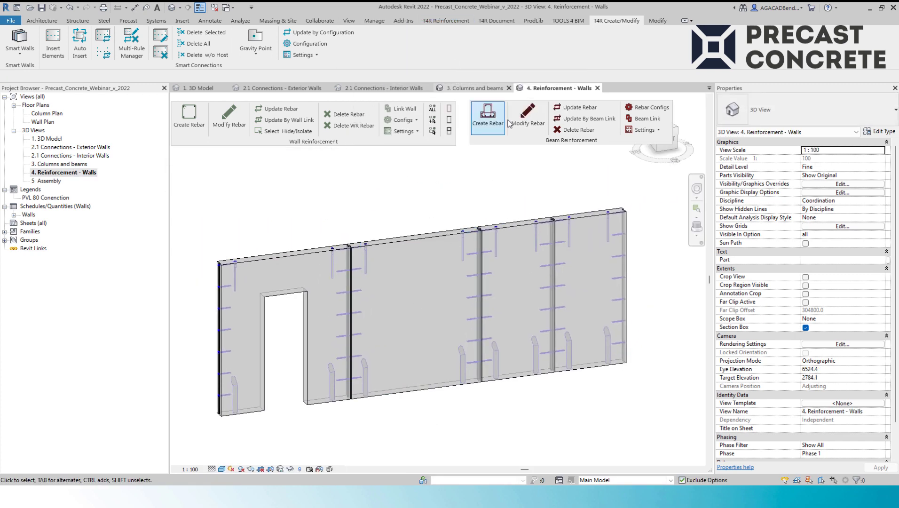
drag(503, 143, 547, 64)
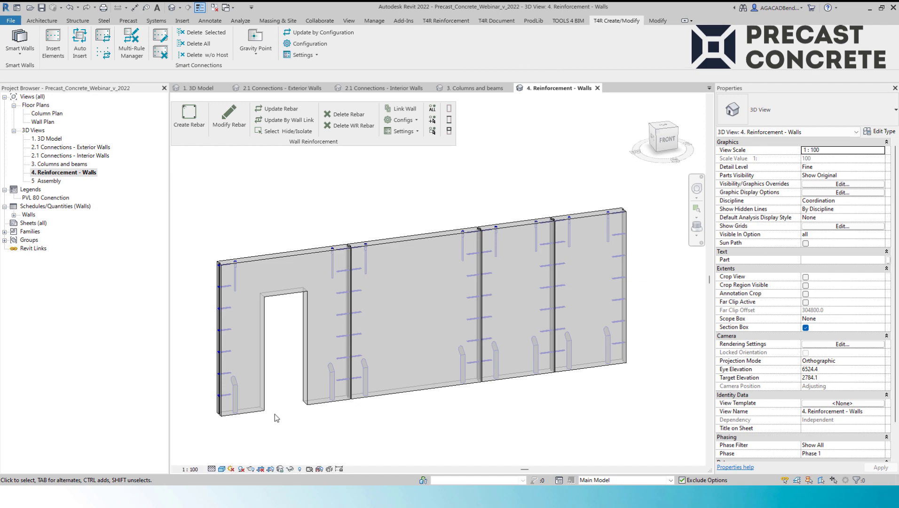
Link the Massive wall 200 type of the door panel to the Wall_solid_200mm reinforcement configuration
click(296, 269)
click(406, 109)
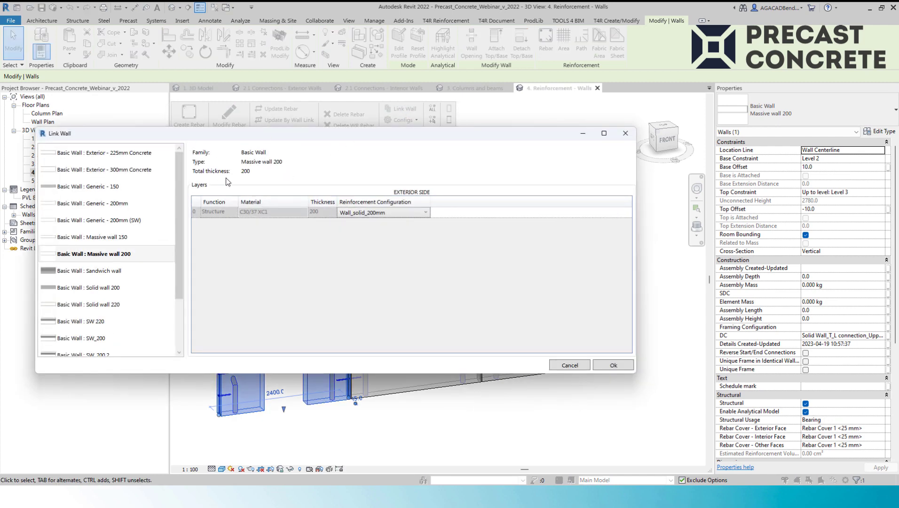
click(612, 367)
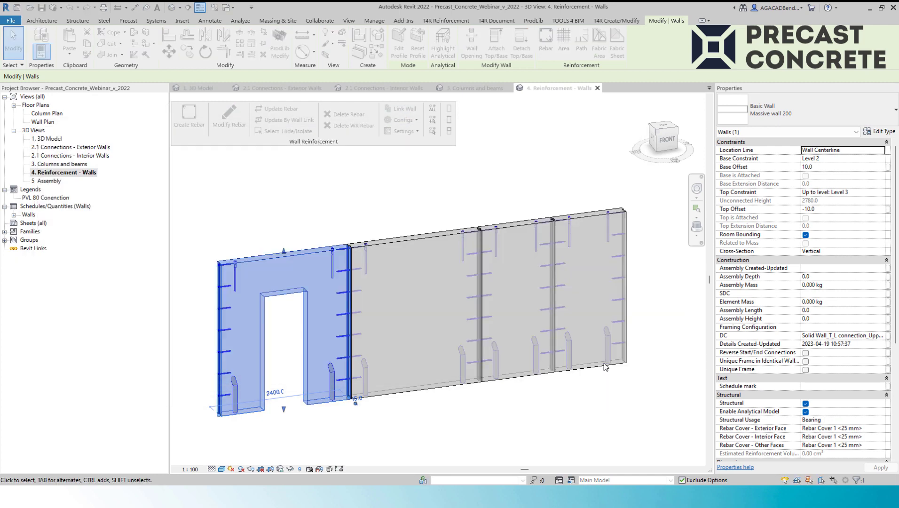
Select the whole row of wall panels, filter the selection down to Walls only, and create rebar in the selected walls
click(628, 429)
drag(629, 427, 268, 248)
click(398, 41)
click(494, 203)
click(366, 211)
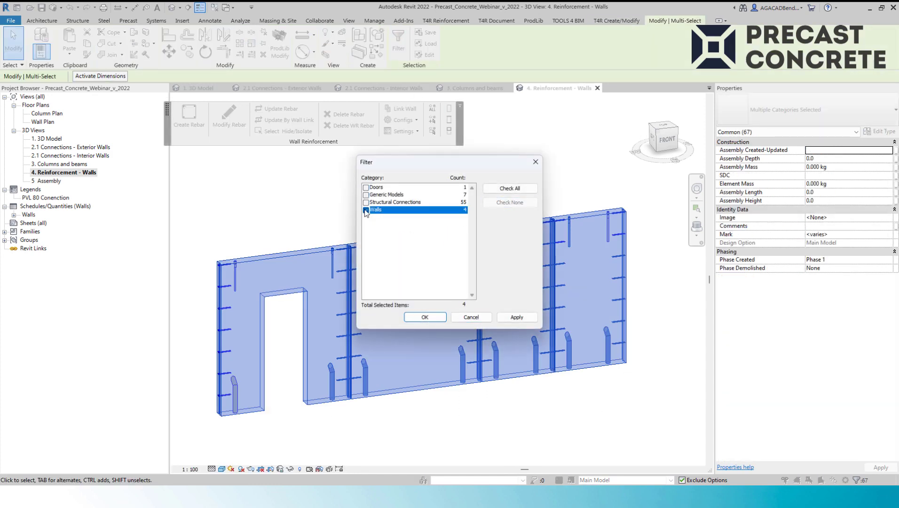
click(425, 318)
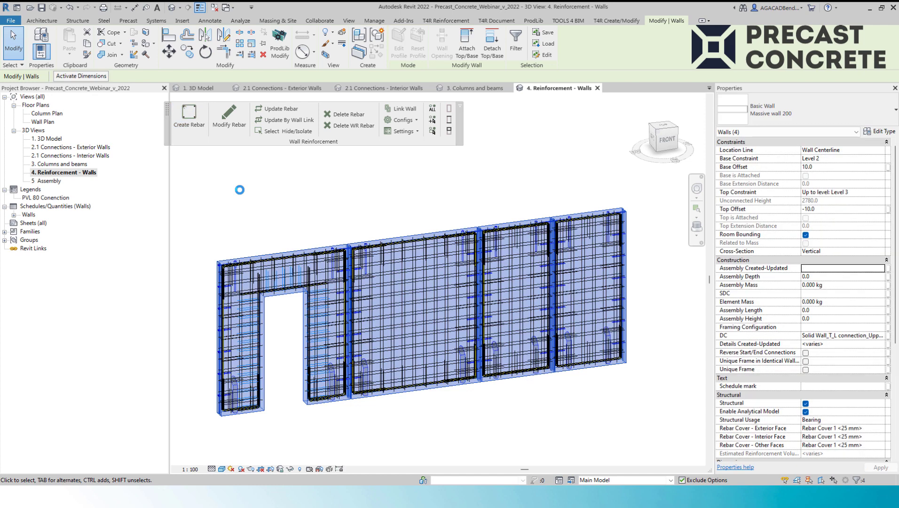
Inspect the generated wall reinforcement around the door opening and panel joint, and clear the wall selection
scroll(260, 356, up, 5)
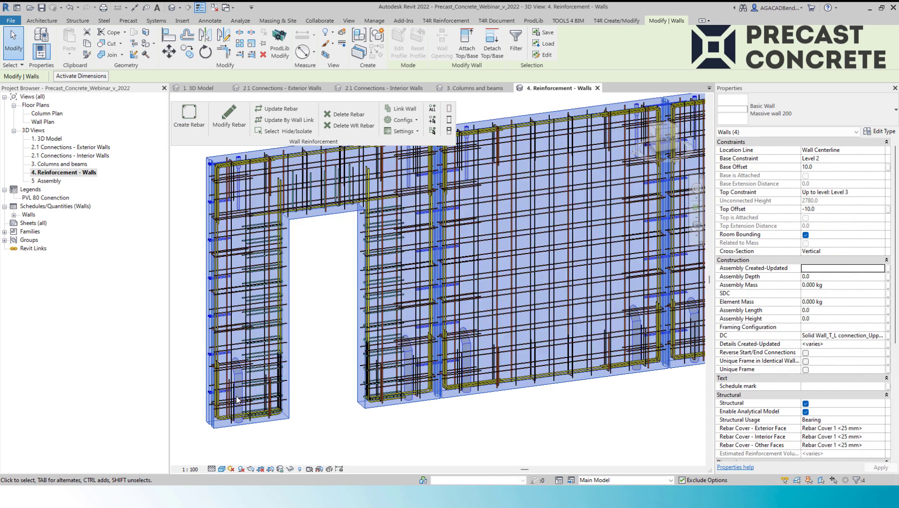
scroll(316, 368, up, 4)
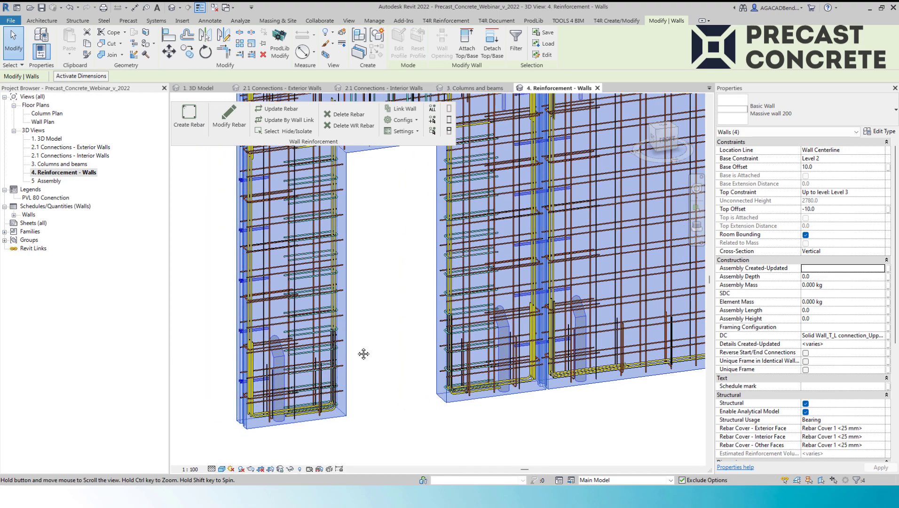
middle_drag(310, 378, 468, 296)
middle_drag(458, 219, 433, 328)
middle_drag(444, 239, 400, 375)
middle_drag(426, 293, 278, 363)
scroll(366, 197, down, 5)
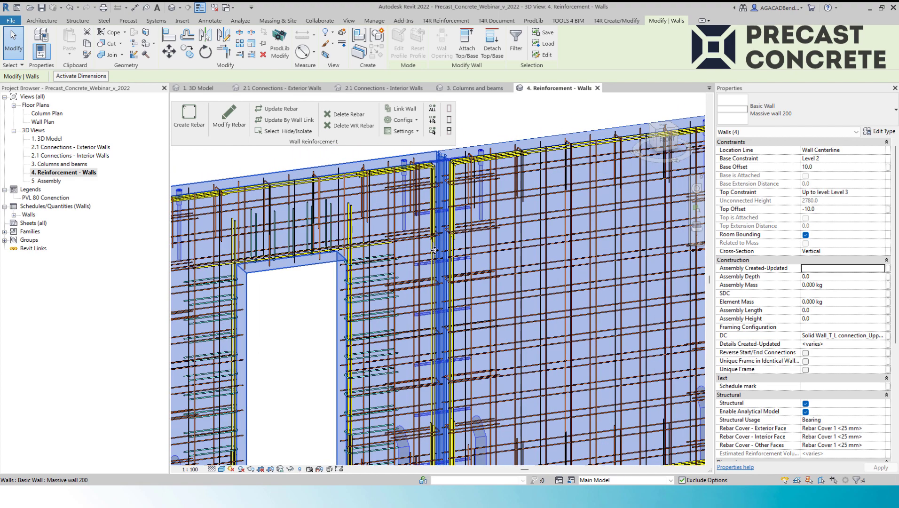
click(362, 176)
scroll(465, 177, up, 2)
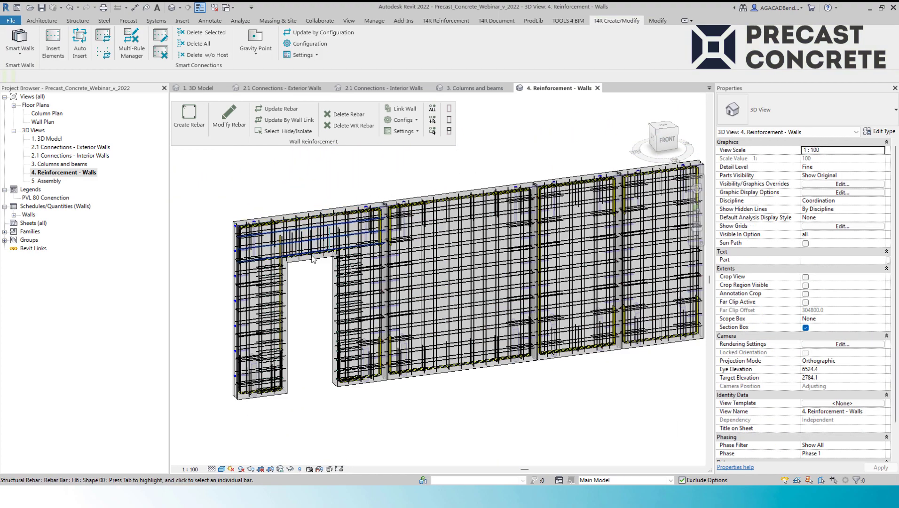
Place another M_Door-Opening 800/2100 like the existing one in the middle of the second wall panel
click(311, 264)
key(c)
key(s)
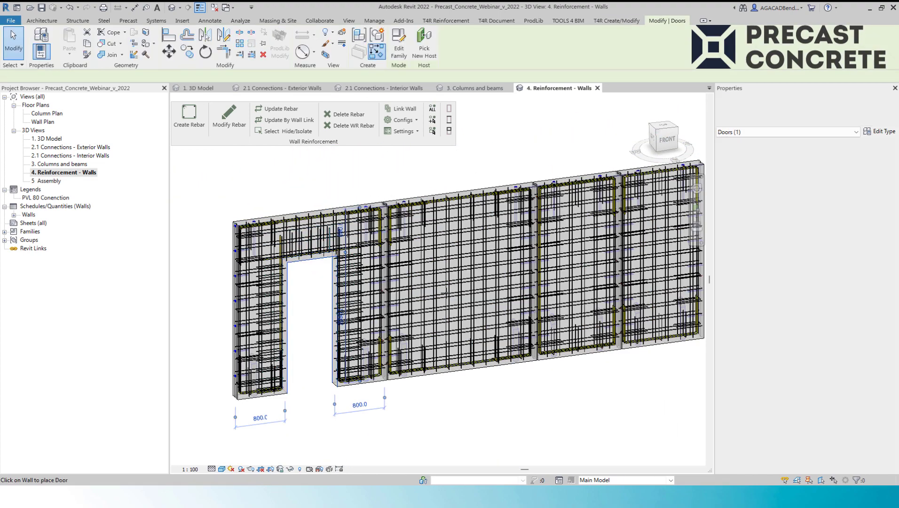
click(463, 284)
key(Escape)
key(Escape)
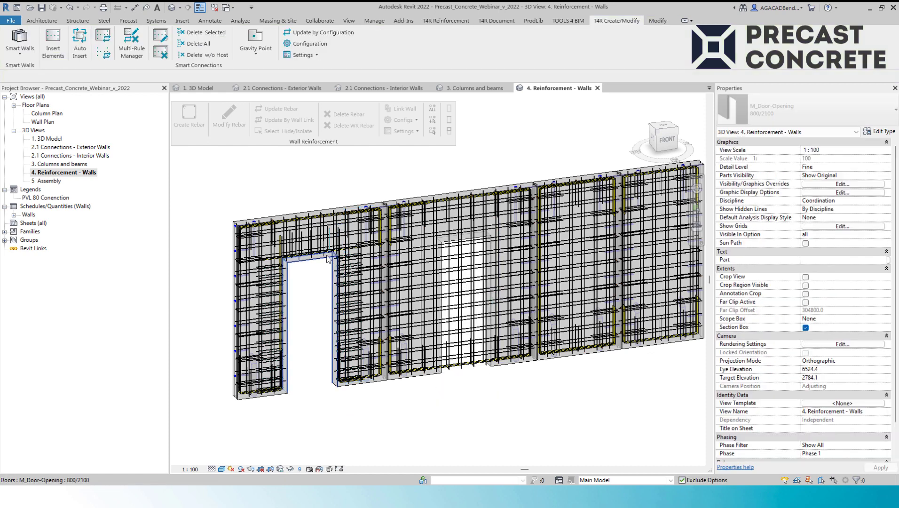
Delete the original door opening in the first wall panel and place a window opening in its position
click(325, 260)
key(Delete)
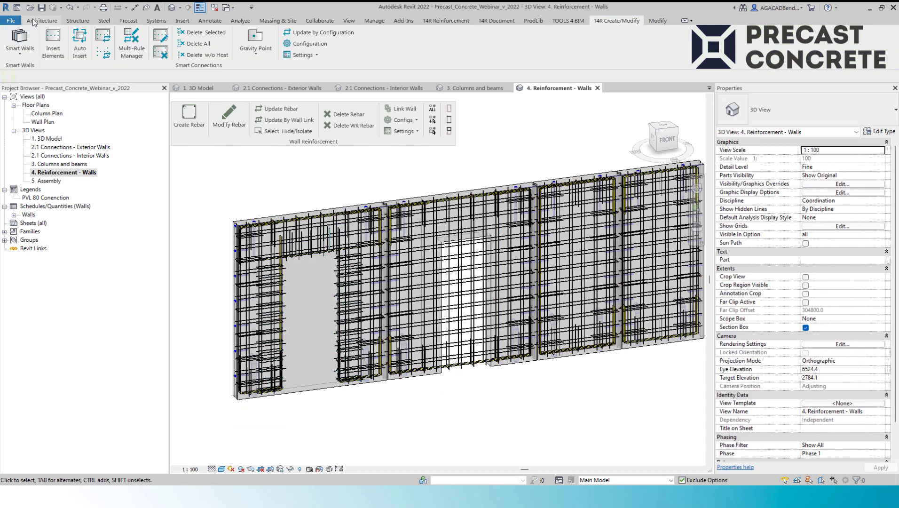
key(w)
key(n)
click(311, 301)
key(Escape)
key(Escape)
Select the two wall panels with changed openings, update their rebar, and clear the selection
click(434, 192)
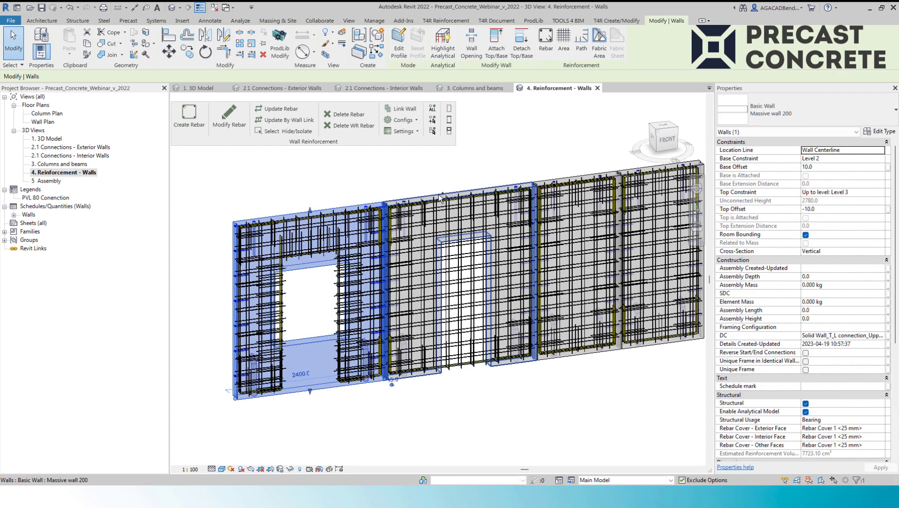
ctrl+click(440, 195)
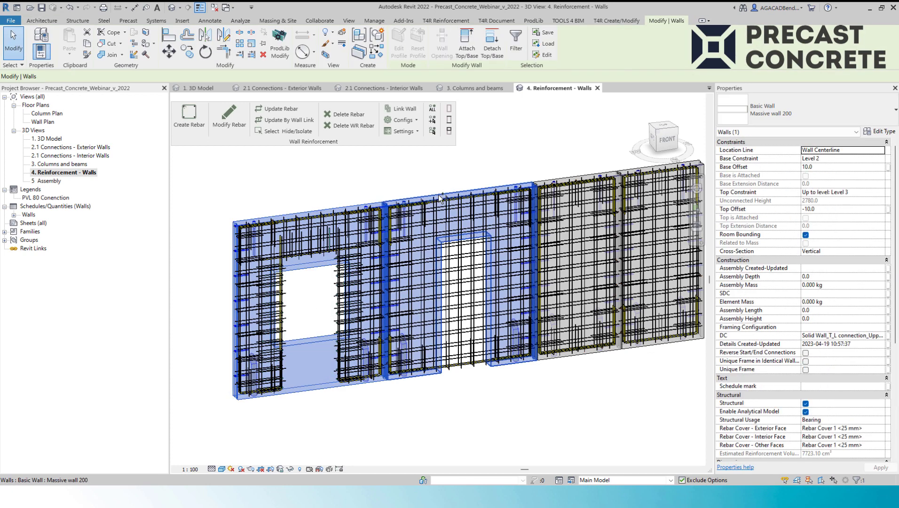
click(279, 111)
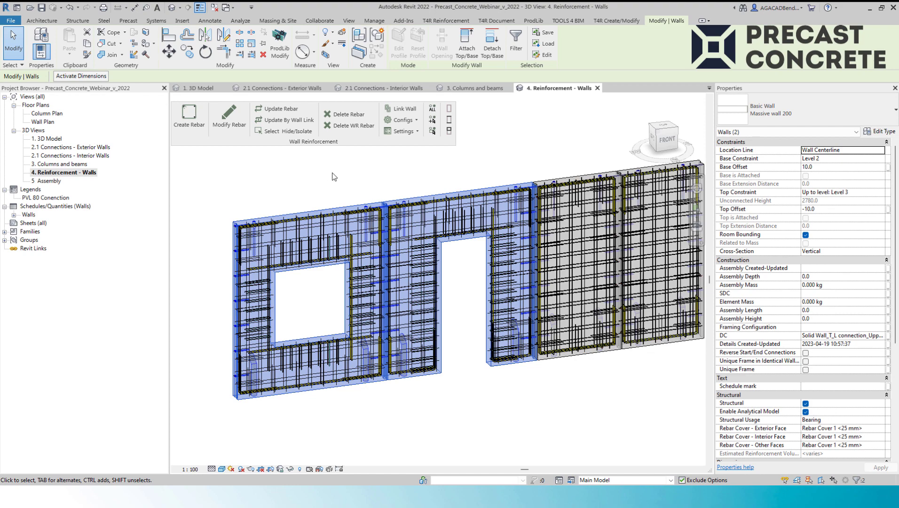
click(334, 177)
Examine the updated U-shaped, corner and edge bars around the window and door openings and at the panel joints
scroll(262, 382, up, 3)
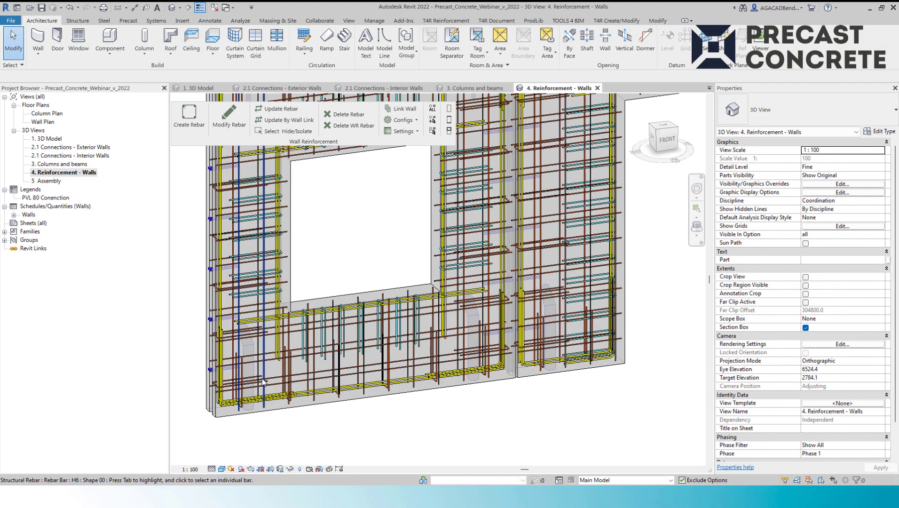
scroll(262, 382, up, 3)
middle_drag(350, 187, 390, 193)
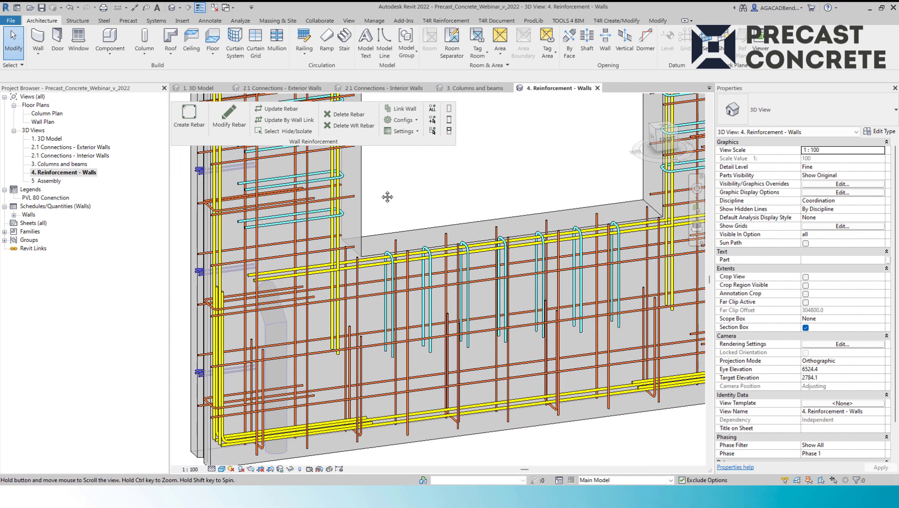
click(325, 219)
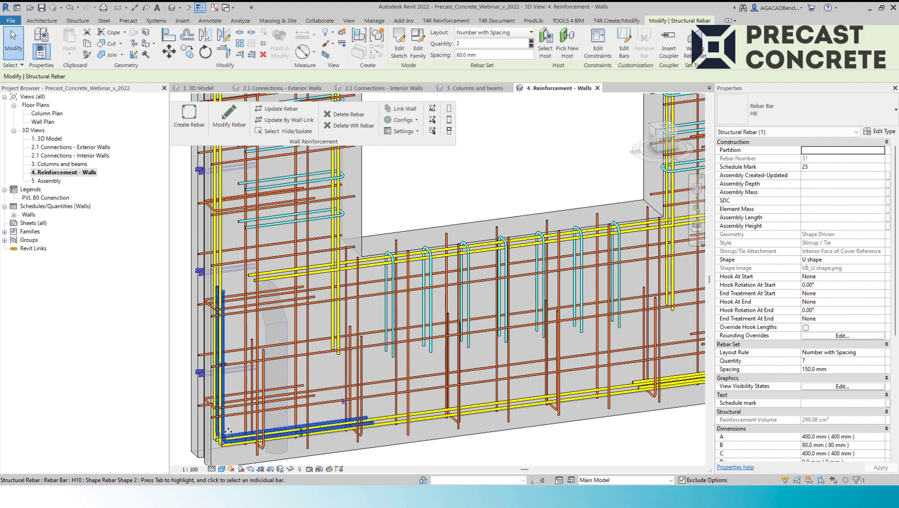
click(227, 430)
scroll(228, 430, down, 2)
click(362, 271)
middle_drag(398, 221, 383, 344)
middle_drag(374, 274, 344, 246)
middle_drag(380, 315, 321, 219)
middle_drag(491, 221, 350, 223)
middle_drag(595, 201, 369, 252)
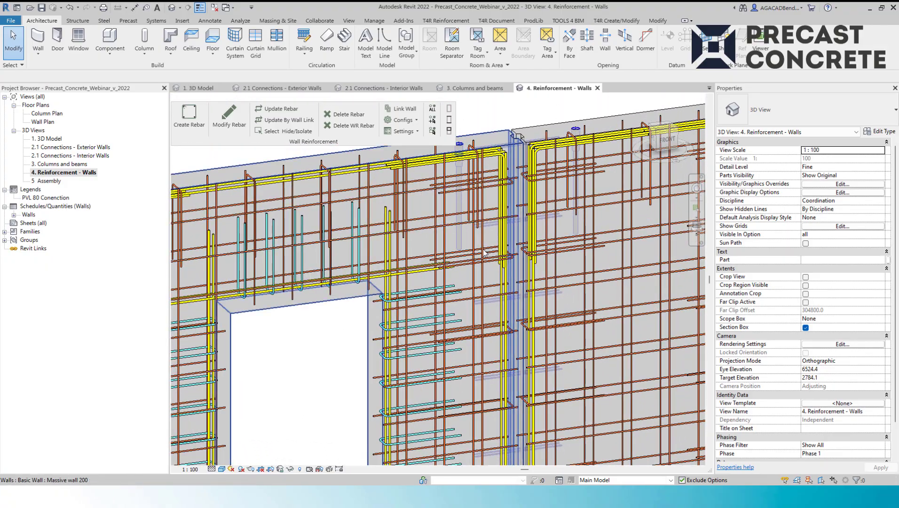
scroll(483, 252, down, 5)
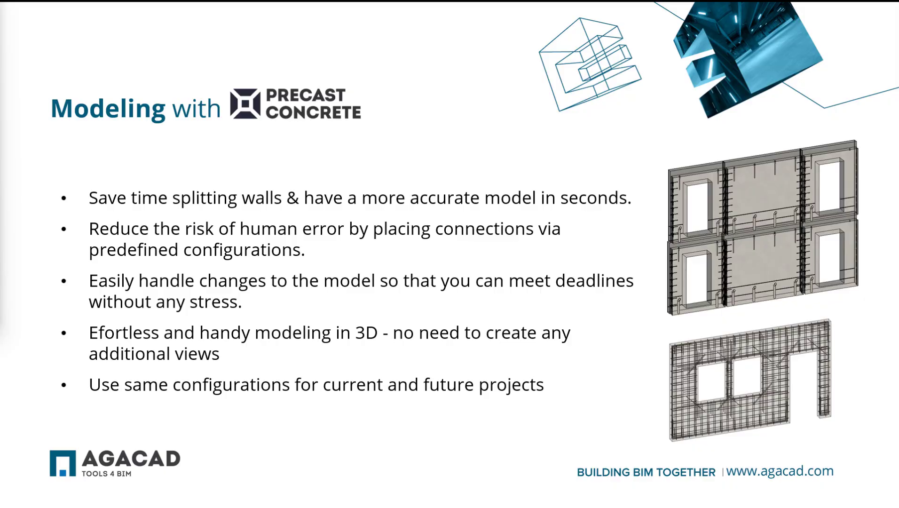
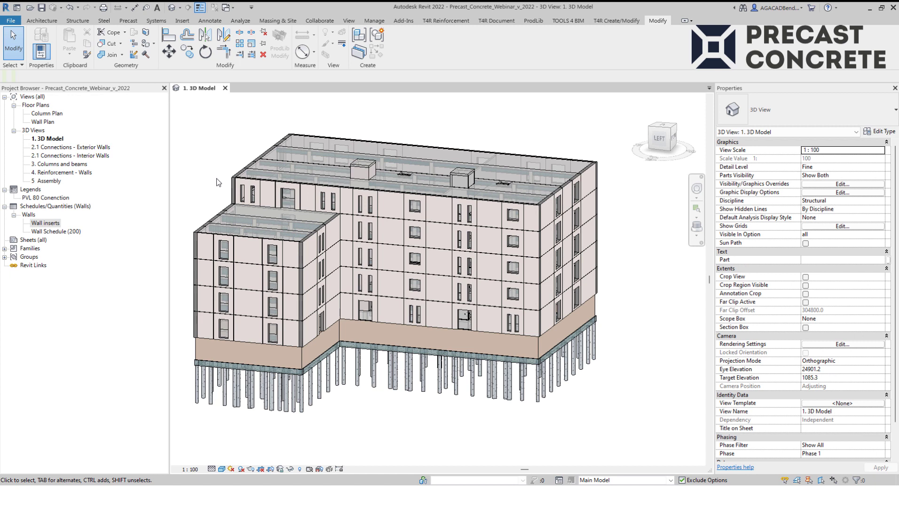
Open the 5 Assembly 3D view and create an assembly named L1.EW1 from the middle wall panel in the top row
double_click(48, 181)
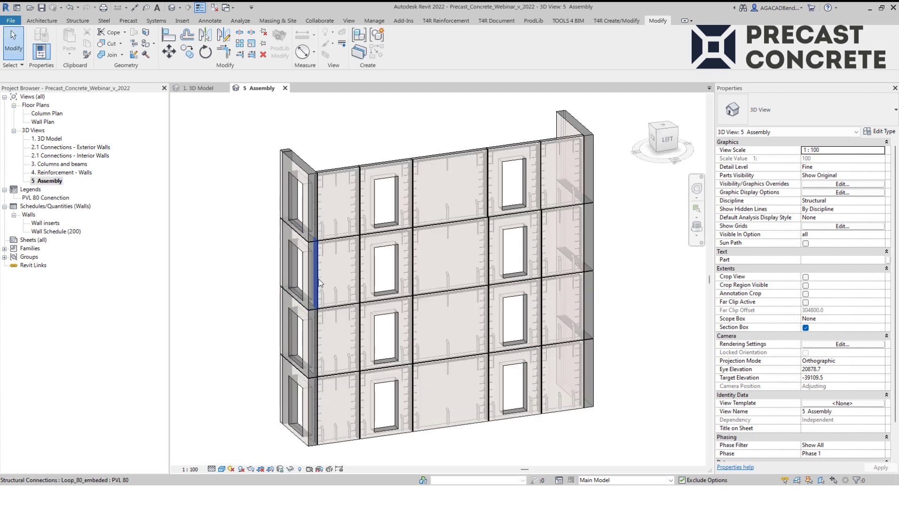
middle_drag(425, 258, 378, 272)
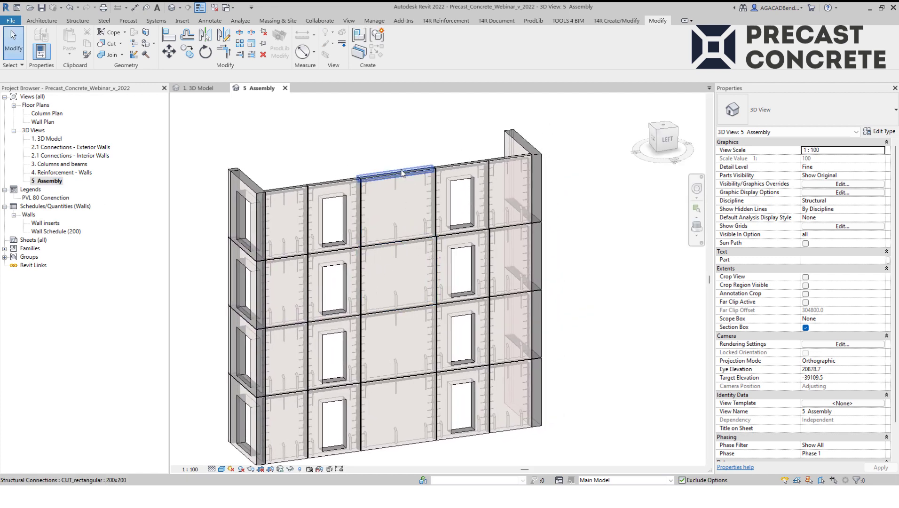
scroll(395, 161, up, 3)
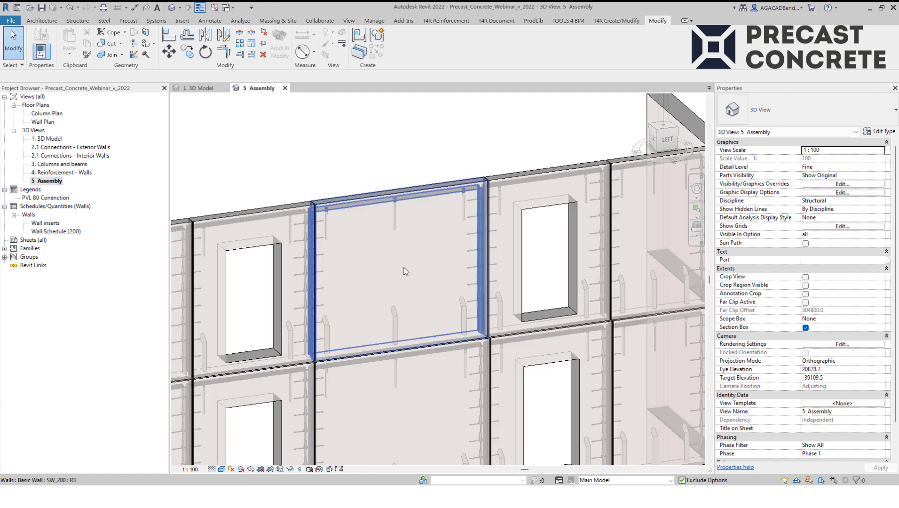
click(405, 271)
click(367, 37)
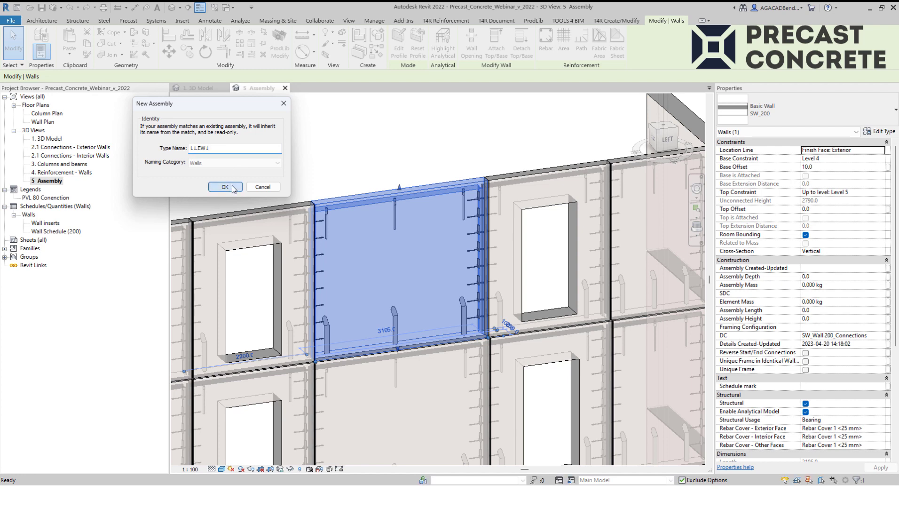
click(224, 187)
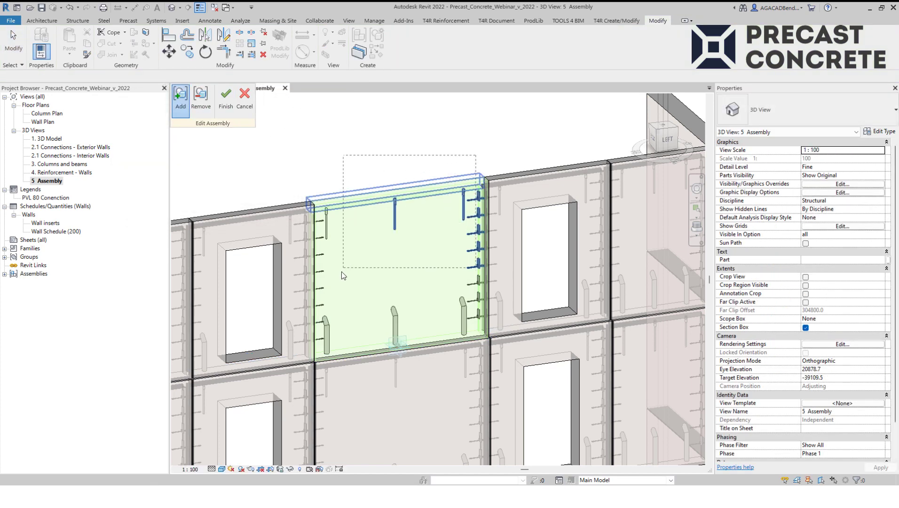
Add the panel's embedded connections and edge cut elements to the L1.EW1 assembly and finish editing it
drag(342, 272, 321, 334)
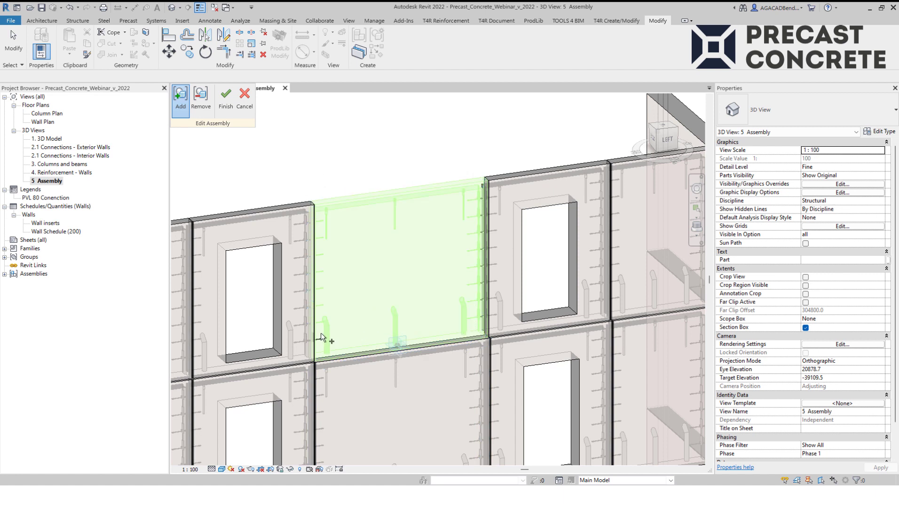
click(483, 177)
click(225, 97)
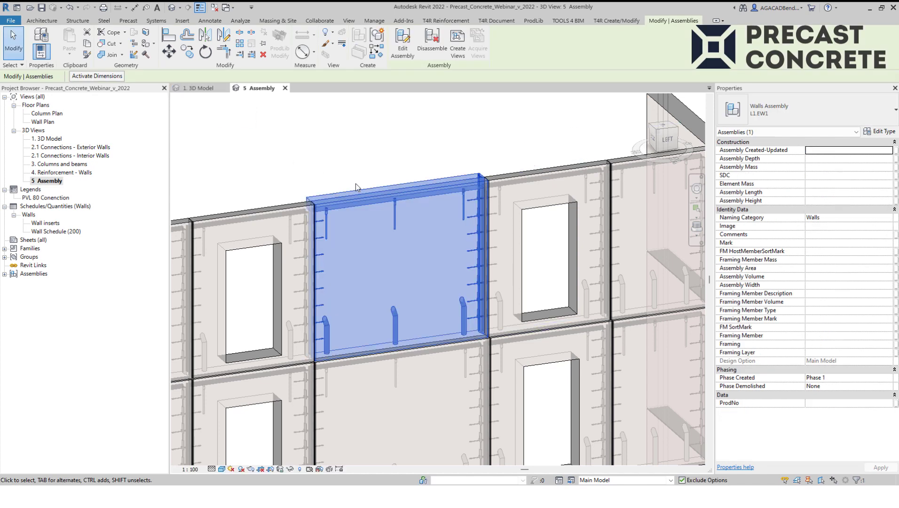
Create the assembly views, schedules and sheet for L1.EW1
click(4, 273)
click(31, 282)
right_click(31, 282)
click(127, 288)
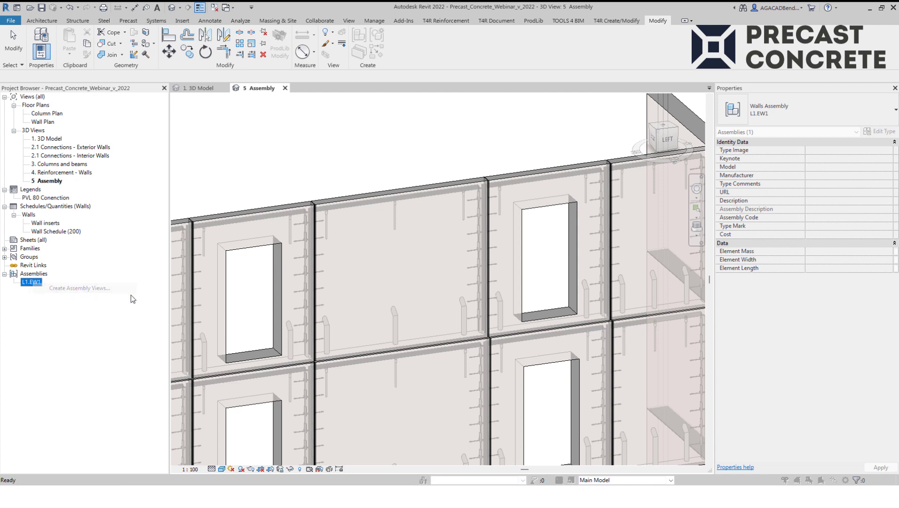
click(468, 345)
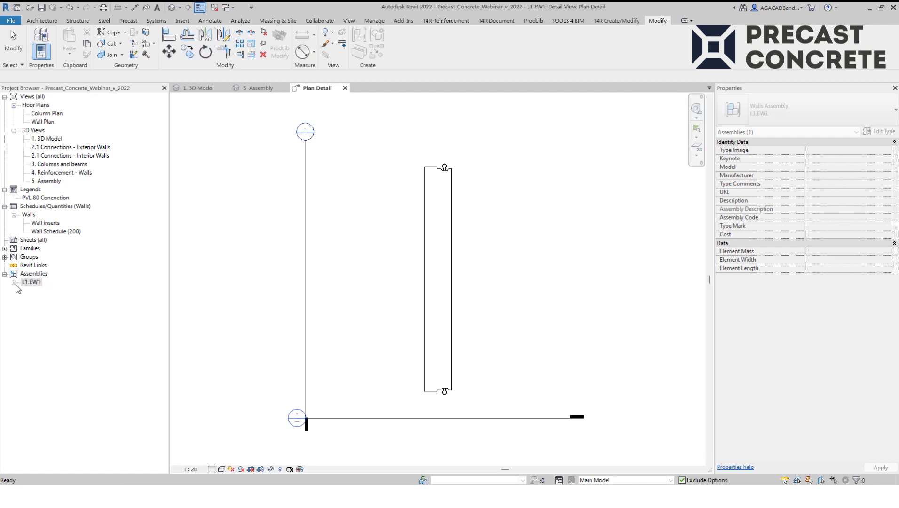
Examine L1.EW1's front, left and top elevation detail views and its sheet A101
click(13, 283)
double_click(67, 299)
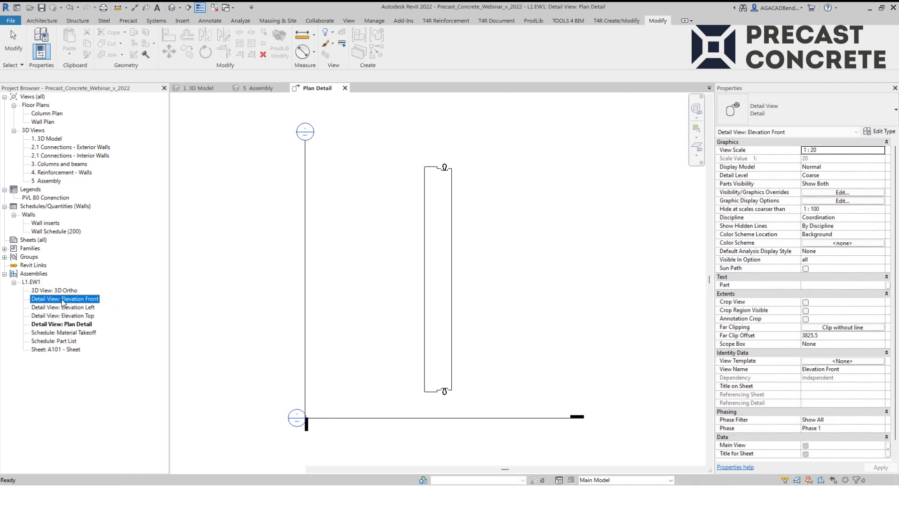
middle_drag(236, 300, 198, 281)
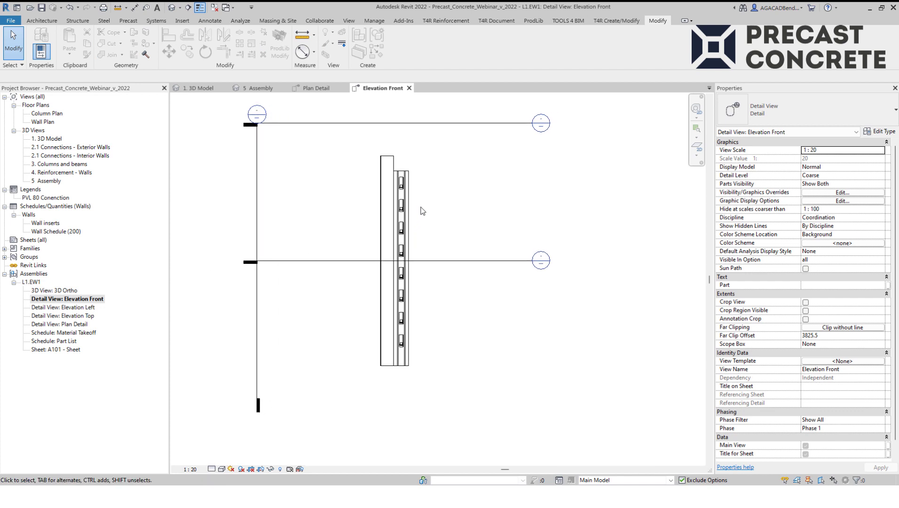
double_click(64, 307)
double_click(71, 317)
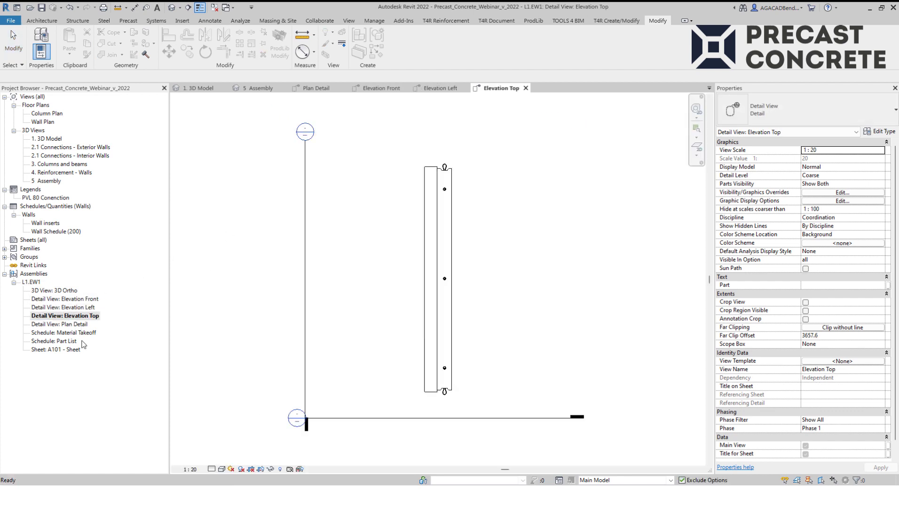
click(64, 350)
double_click(64, 350)
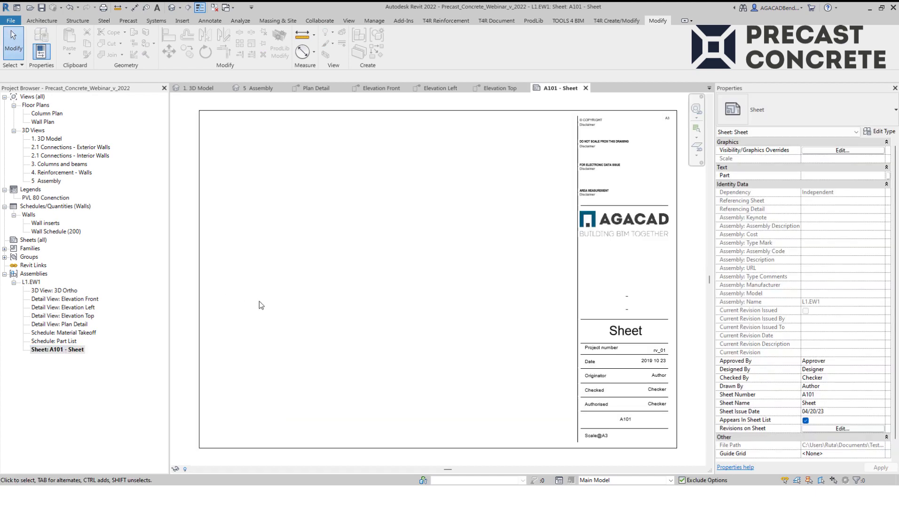
Return to the 5 Assembly 3D view, show the upper wall panels, and close all inactive views
click(257, 89)
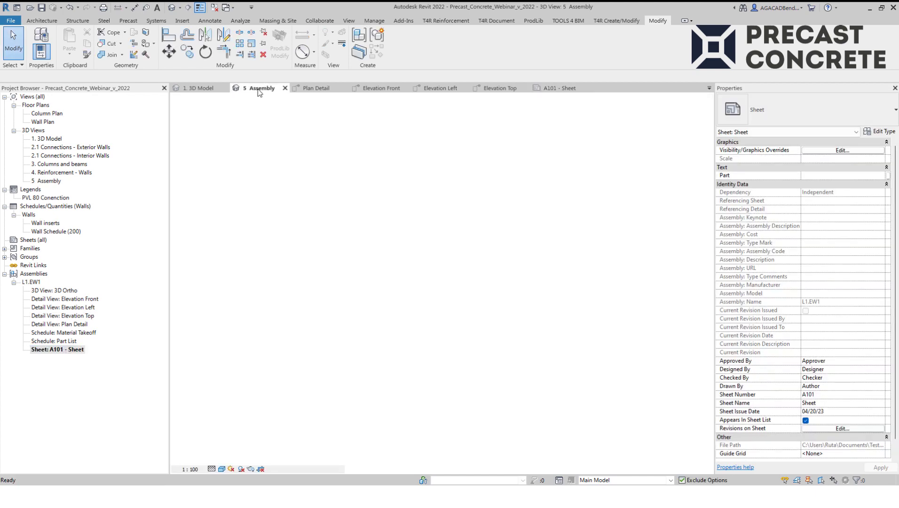
scroll(323, 174, down, 4)
middle_drag(283, 154, 327, 138)
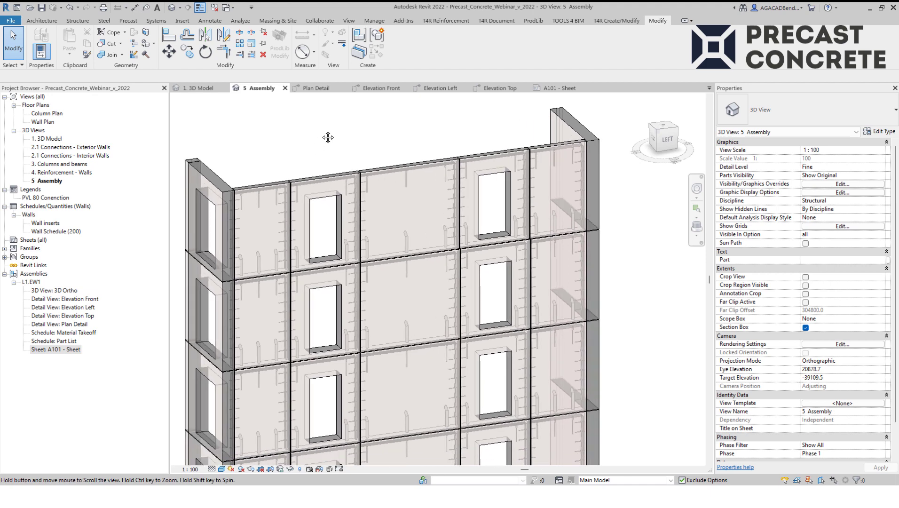
click(211, 7)
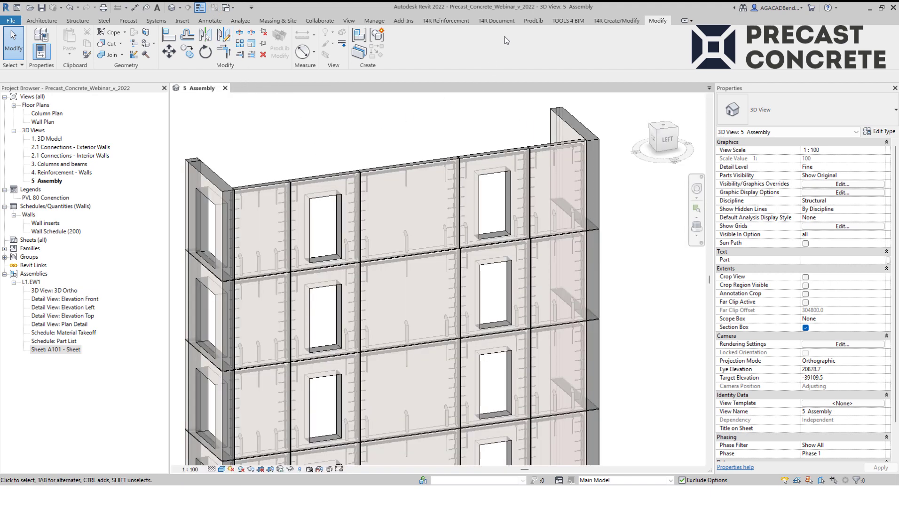
Detach the T4R Document Smart Assemblies tools from the ribbon and float them above the wall model
click(500, 21)
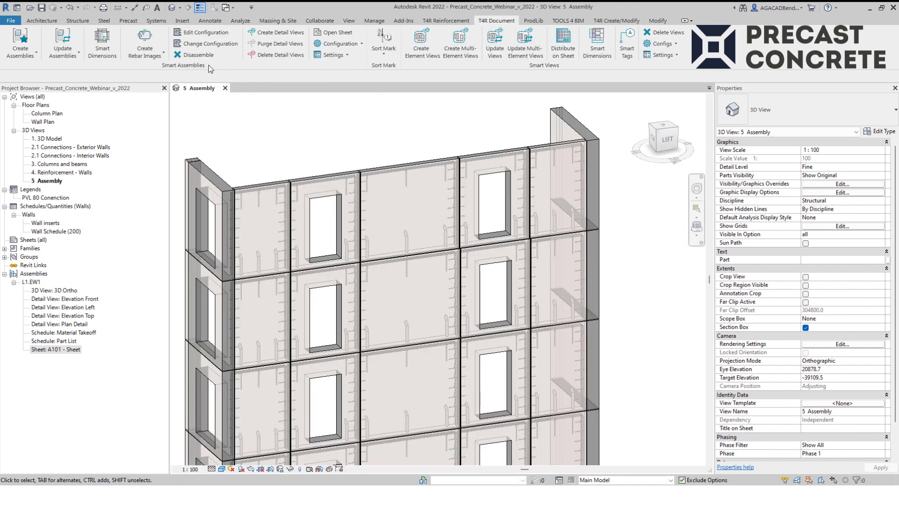
drag(208, 65, 371, 145)
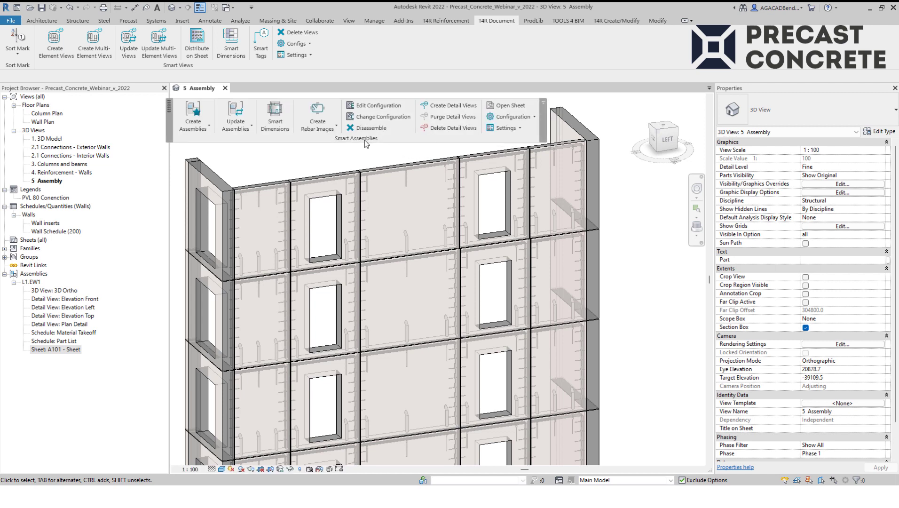
drag(365, 139, 374, 140)
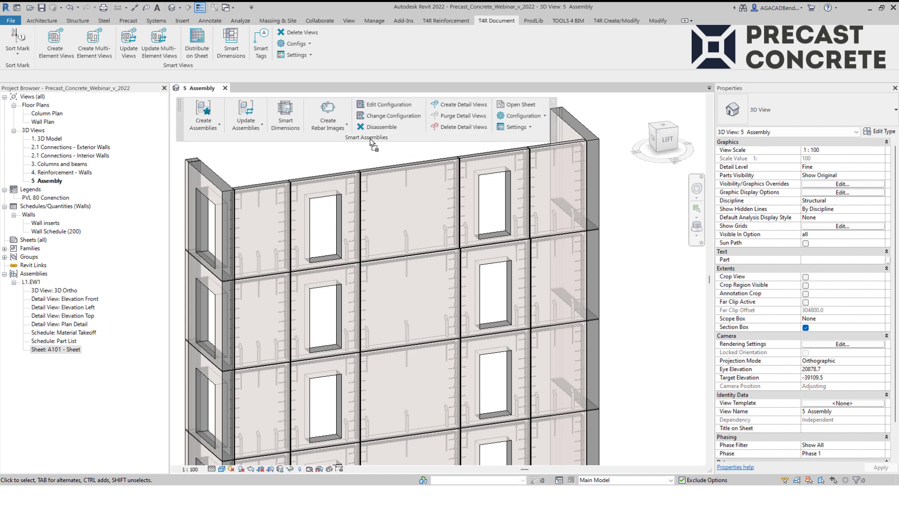
Create a Smart Assembly with its views for the narrow solid wall panel beside the corner in the top row, and dismiss the report
click(256, 229)
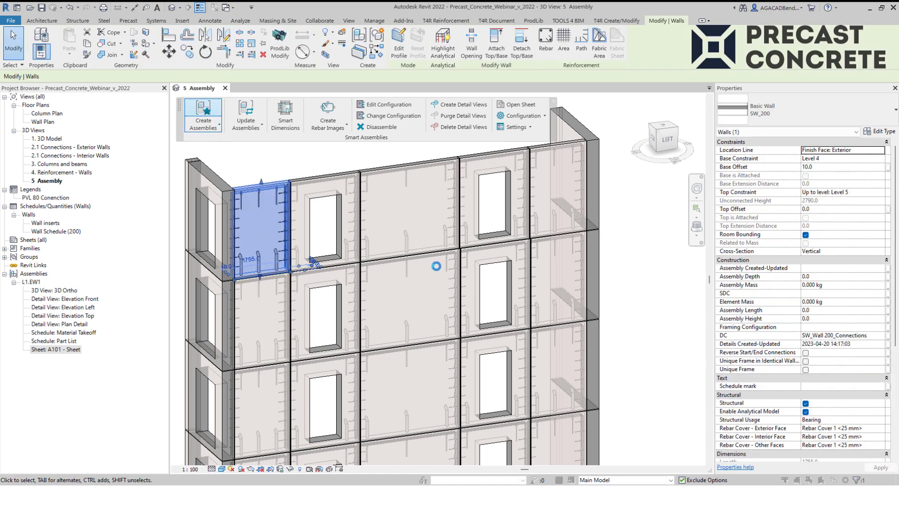
click(512, 292)
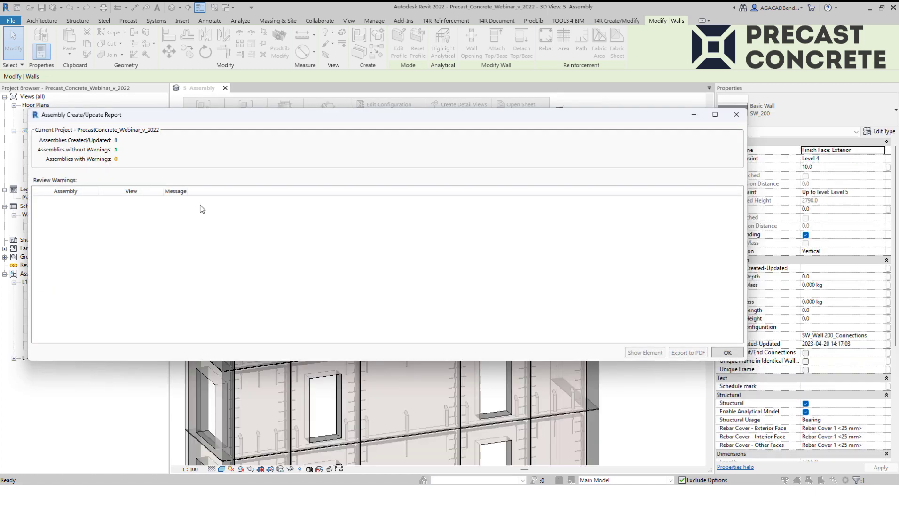
click(709, 352)
Expand the L-4_EW-4 assembly, collapse L1.EW1, and open the sheet 0L-4_EW-41 - Formwork
click(14, 357)
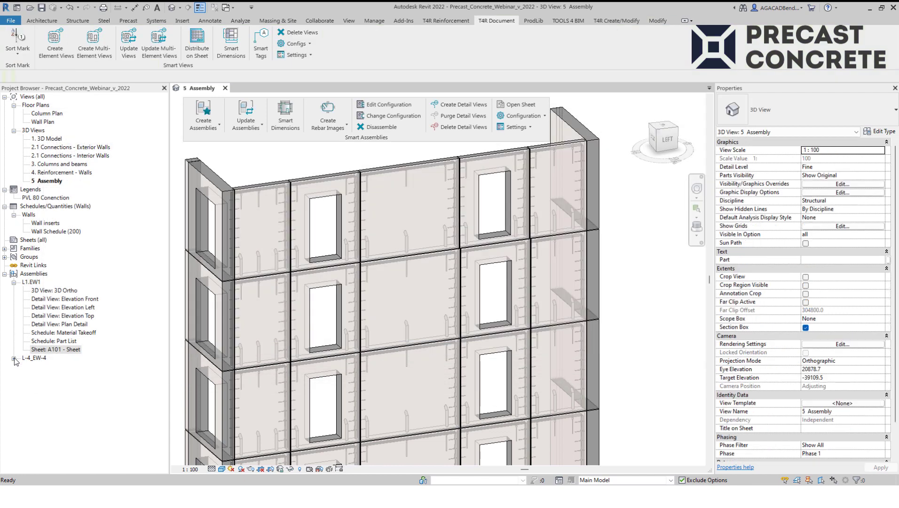
click(14, 282)
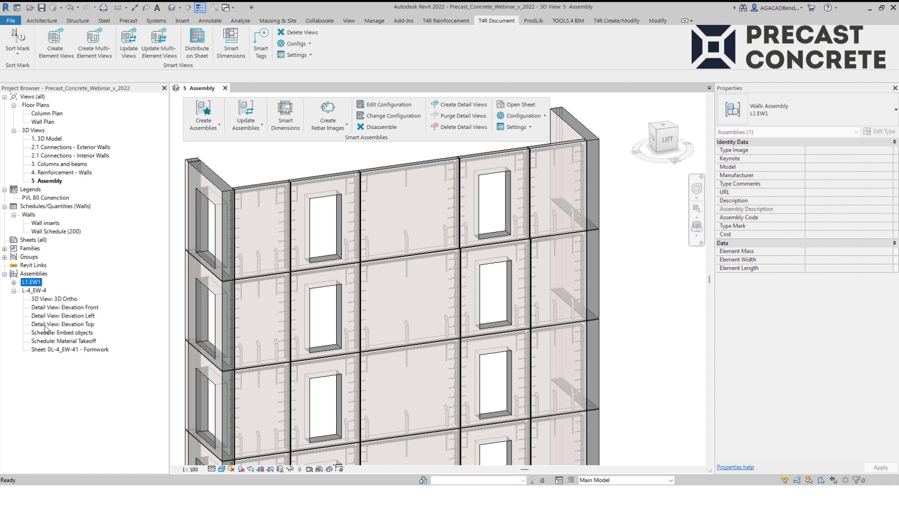
double_click(50, 350)
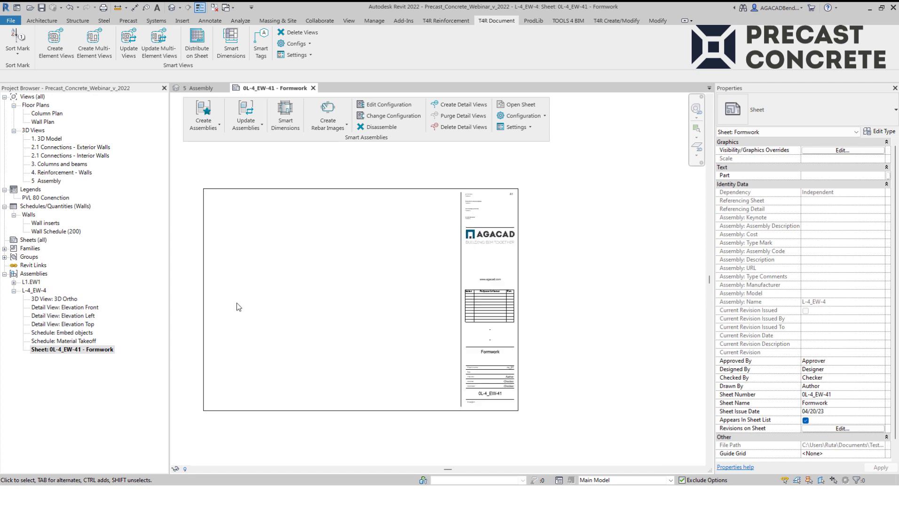
Place the Elevation Front view in the middle of the Formwork sheet and align Elevation Left beside it
click(56, 308)
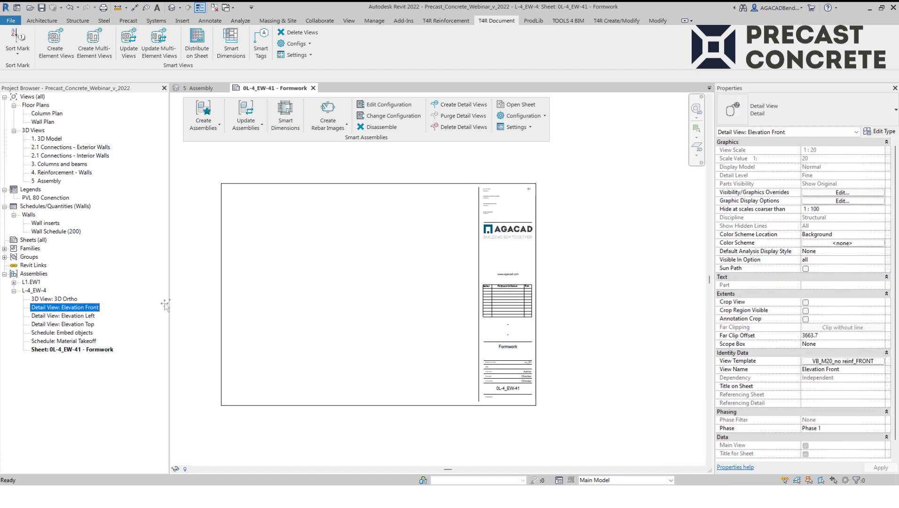
drag(361, 302, 356, 297)
click(355, 297)
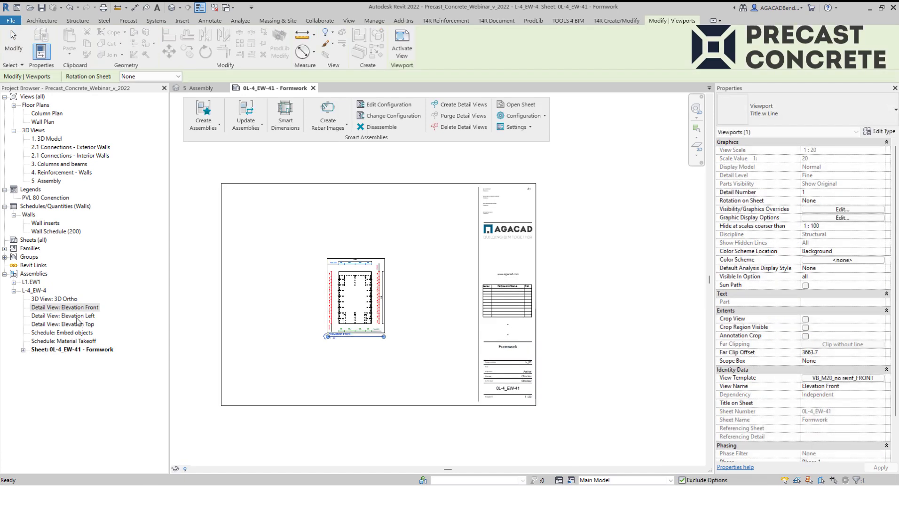
click(51, 318)
click(273, 303)
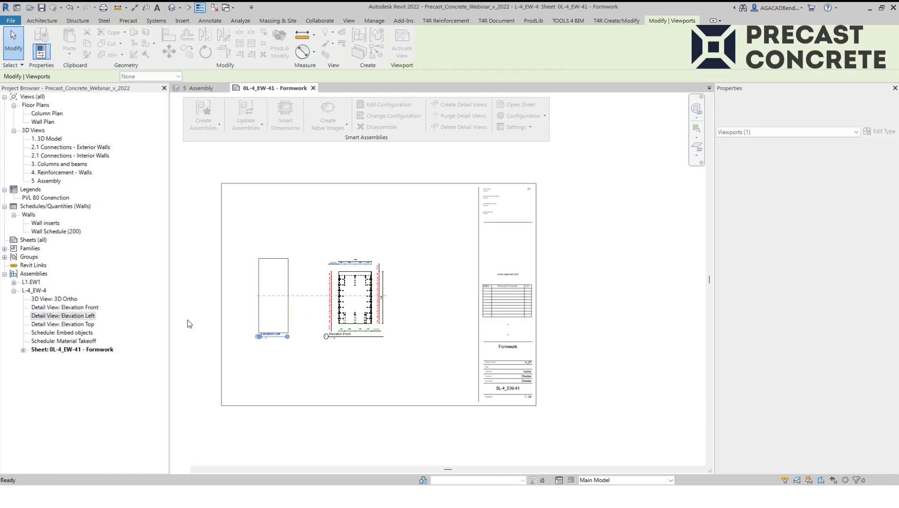
Place the Elevation Top view above Elevation Front and the 3D Ortho view between Elevation Front and the title block
click(49, 325)
drag(378, 234, 356, 218)
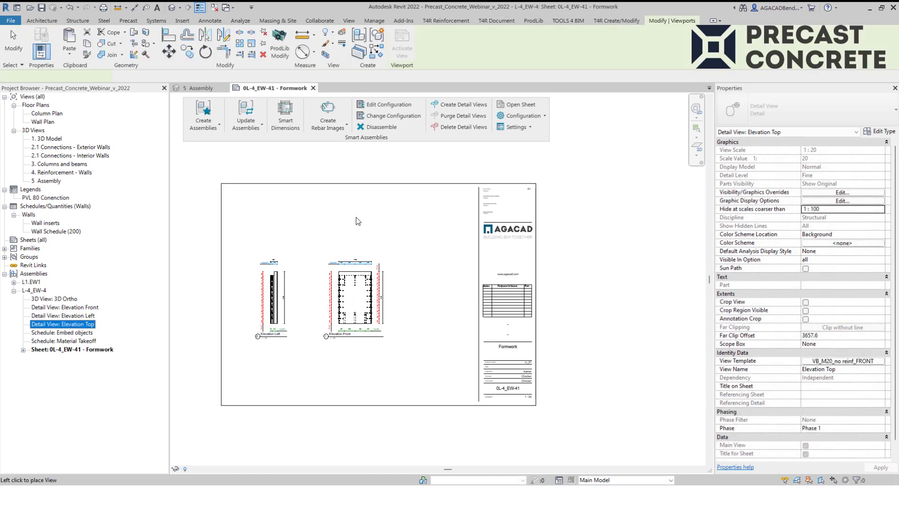
click(357, 220)
click(299, 221)
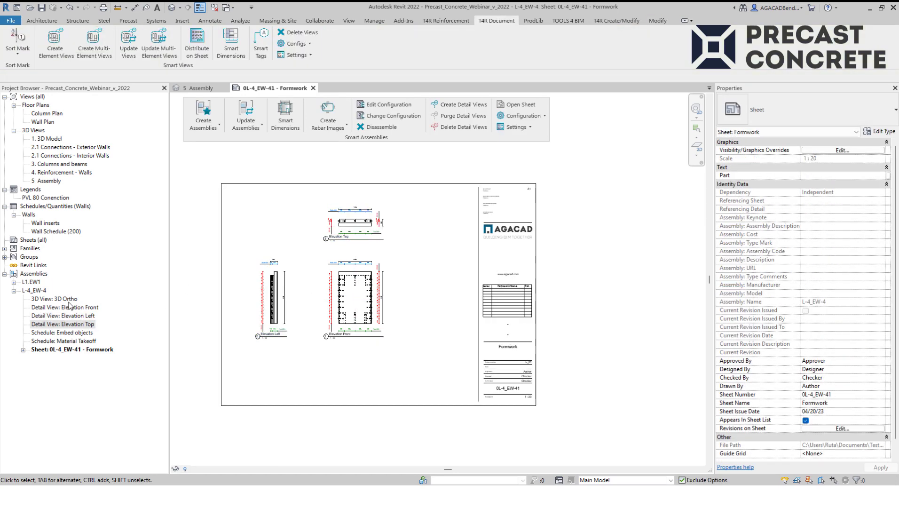
click(49, 299)
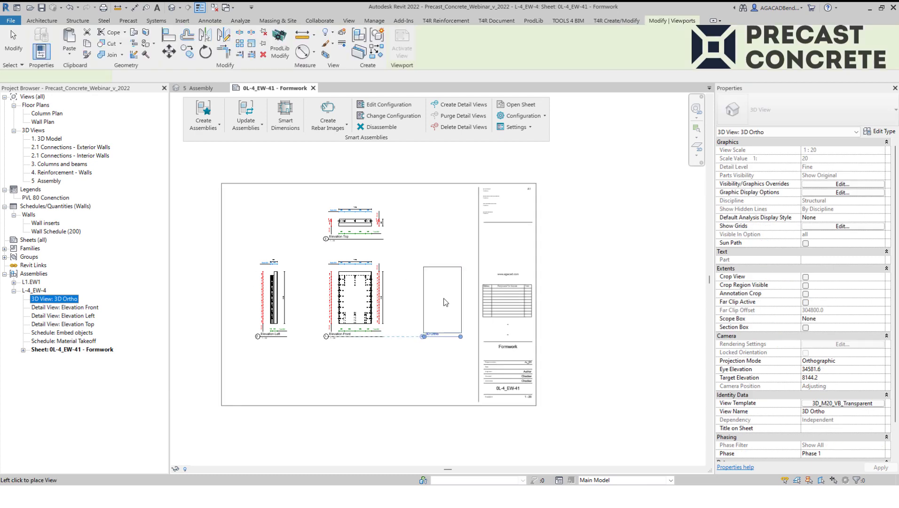
click(444, 299)
Place the Embed objects schedule below Elevation Left, the Material Takeoff schedule below Elevation Front and the PVL 80 Conenction legend below 3D Ortho
click(50, 332)
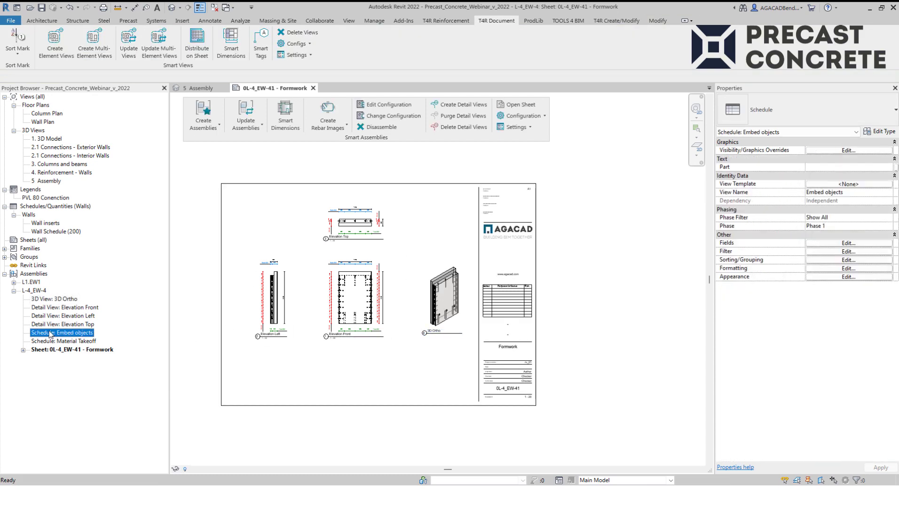
click(276, 369)
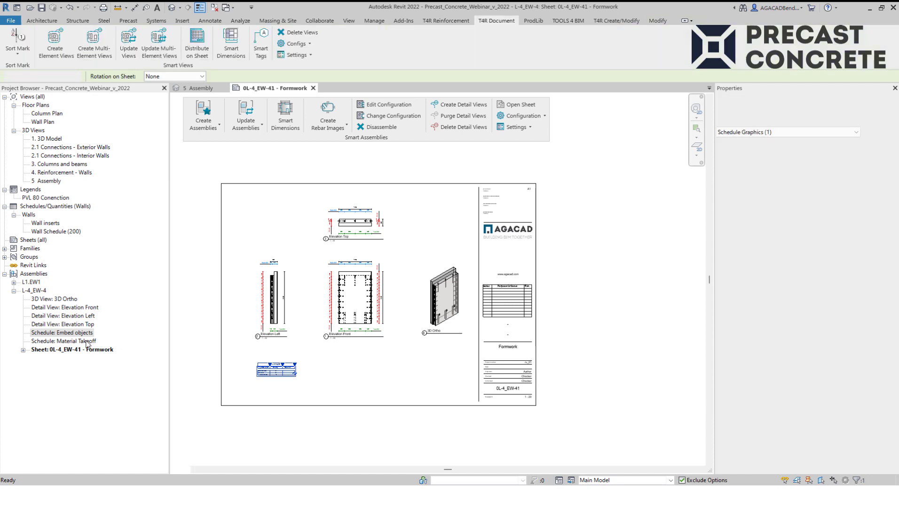
click(51, 340)
click(353, 373)
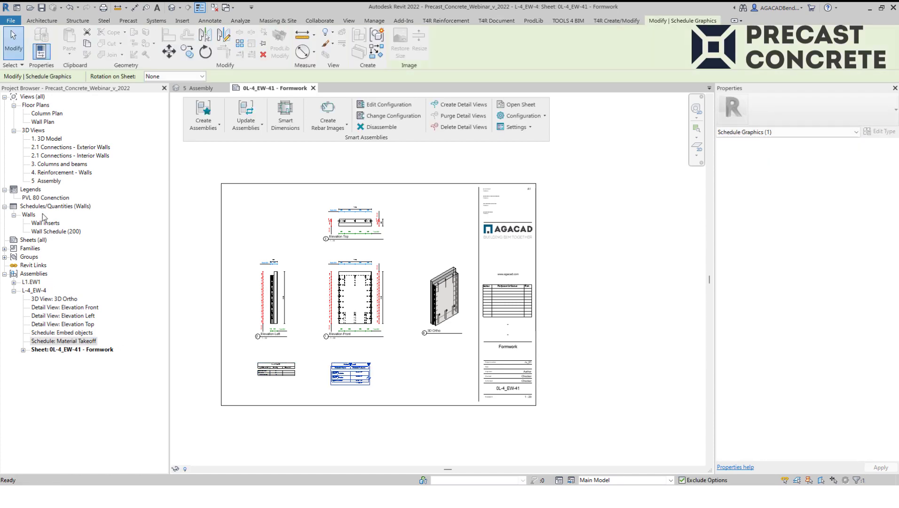
drag(32, 198, 434, 374)
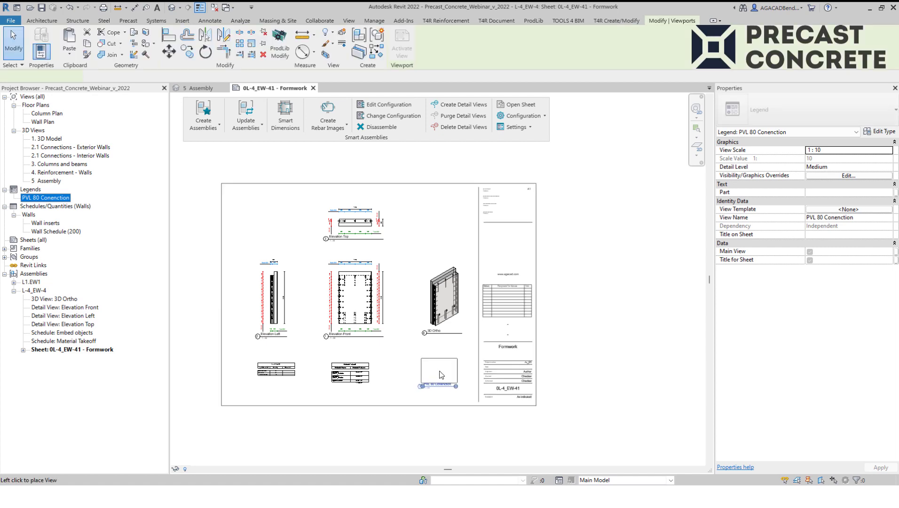
click(441, 375)
Examine the dimensioned elevations and embed labels on the 0L-4_EW-41 Formwork sheet
scroll(254, 338, up, 2)
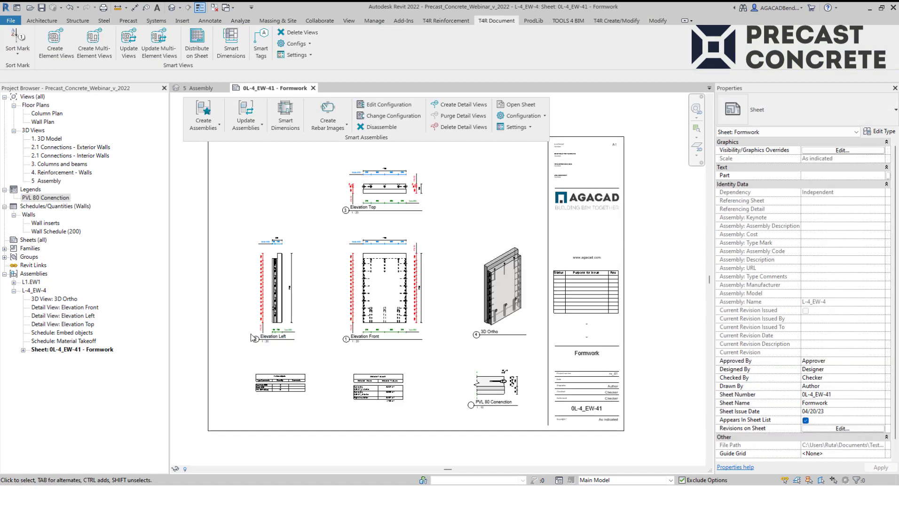
scroll(254, 337, up, 5)
middle_drag(325, 251, 296, 360)
middle_drag(322, 207, 323, 262)
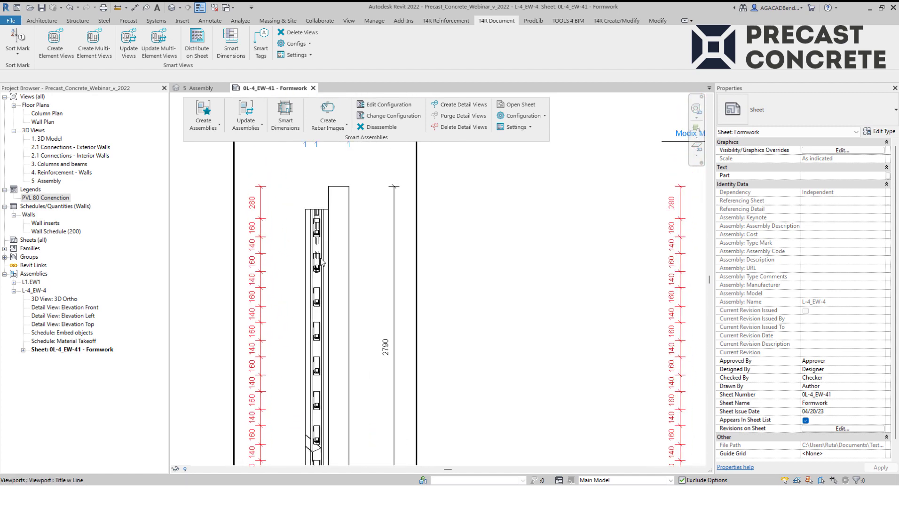
middle_drag(321, 184, 288, 242)
middle_drag(501, 236, 385, 293)
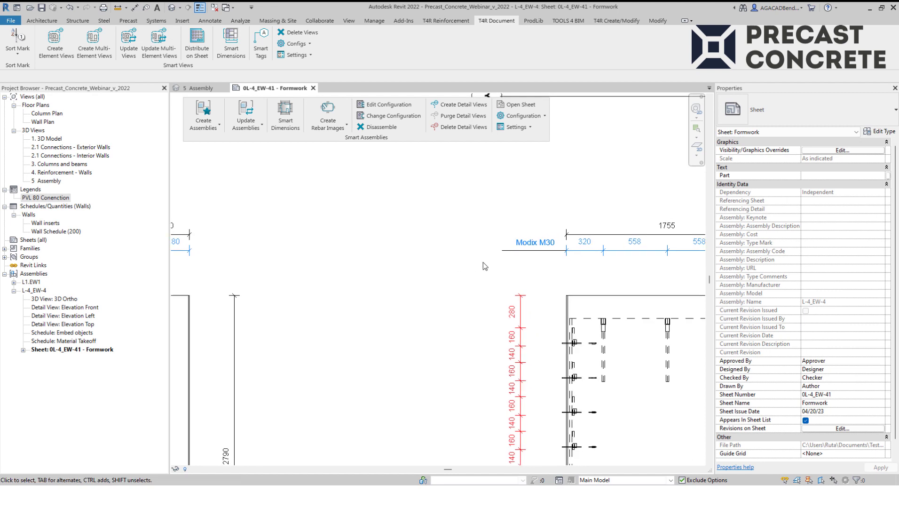
middle_drag(481, 263, 355, 279)
middle_drag(535, 286, 430, 196)
middle_drag(508, 334, 464, 246)
scroll(460, 237, down, 8)
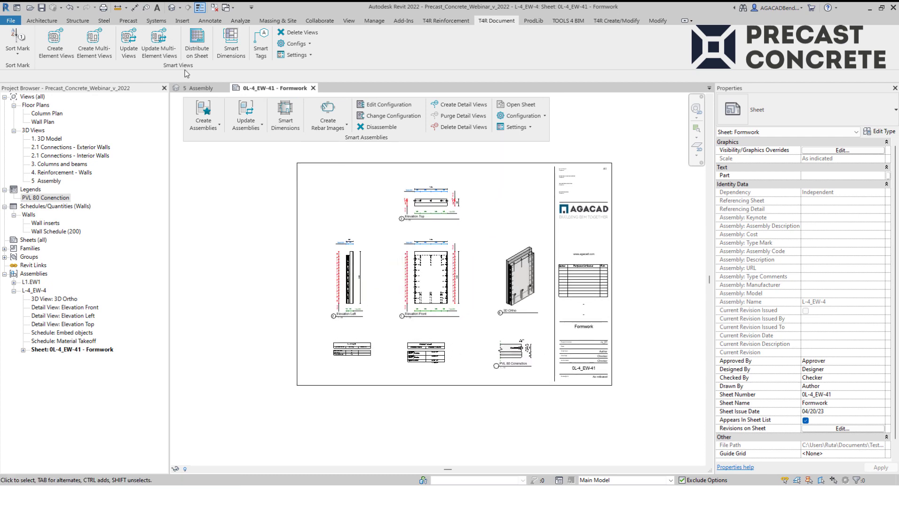
For the top-row window panel left of the wide solid panel, assign sheet template 0L-4_EW-41 - Formwork to the Formwork sheet in the assembly configuration
click(196, 89)
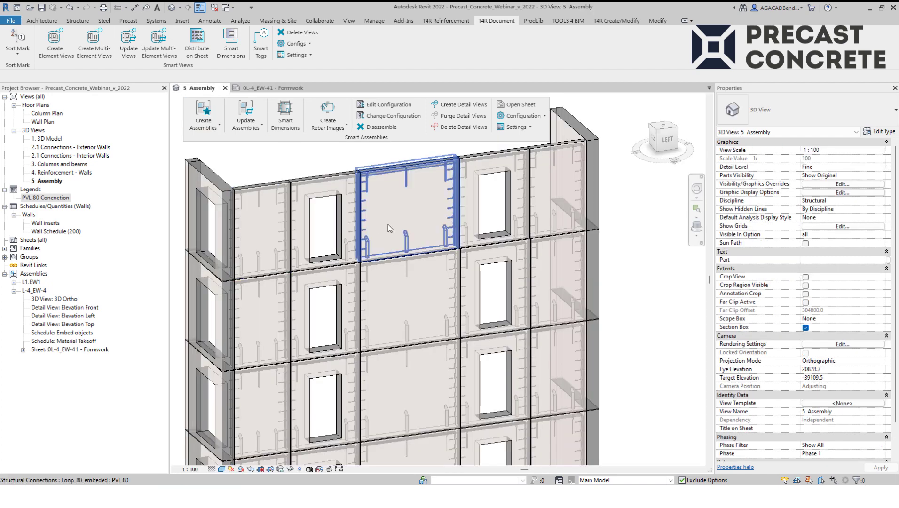
scroll(358, 184, up, 5)
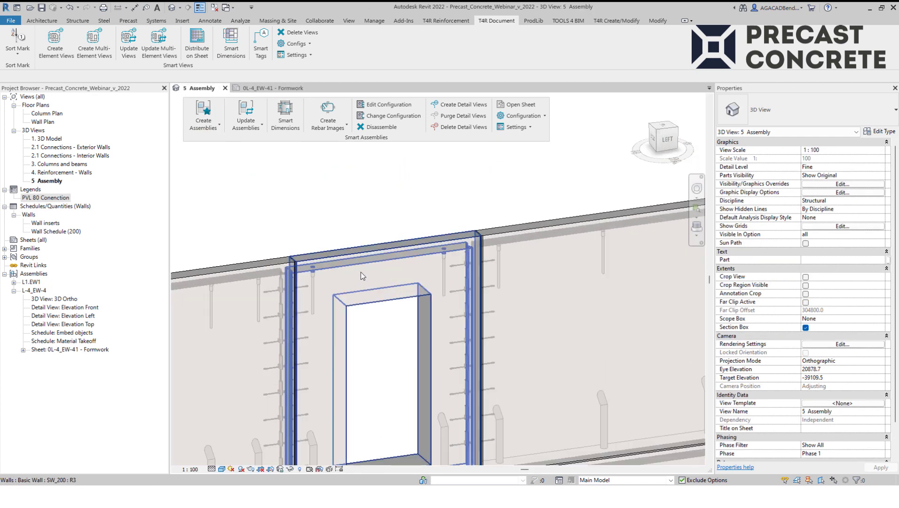
click(364, 276)
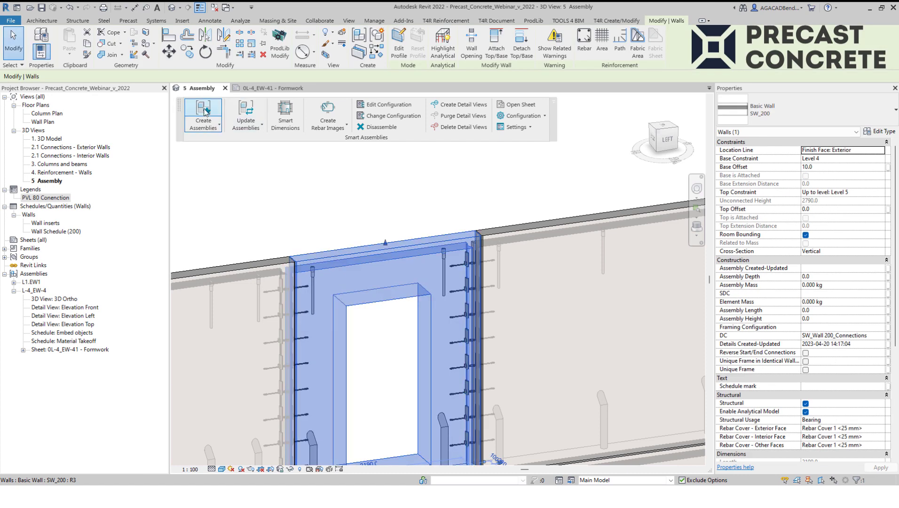
click(204, 111)
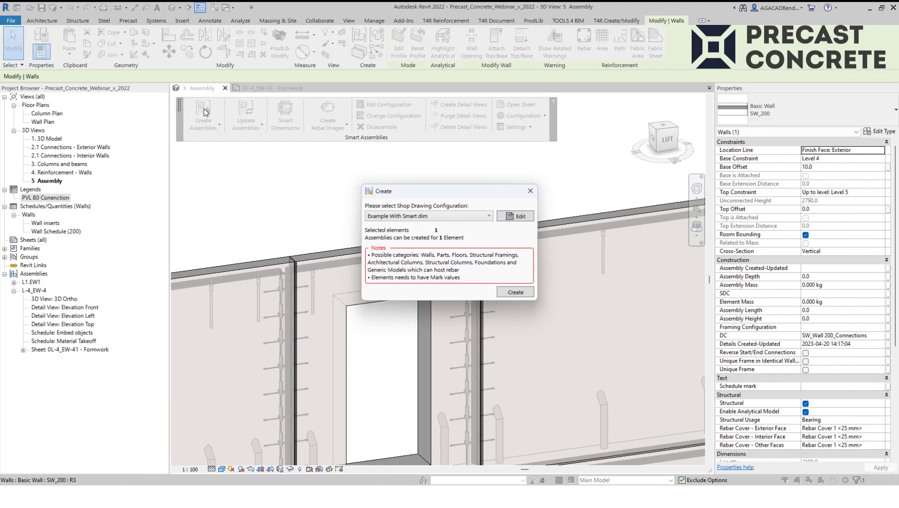
click(509, 217)
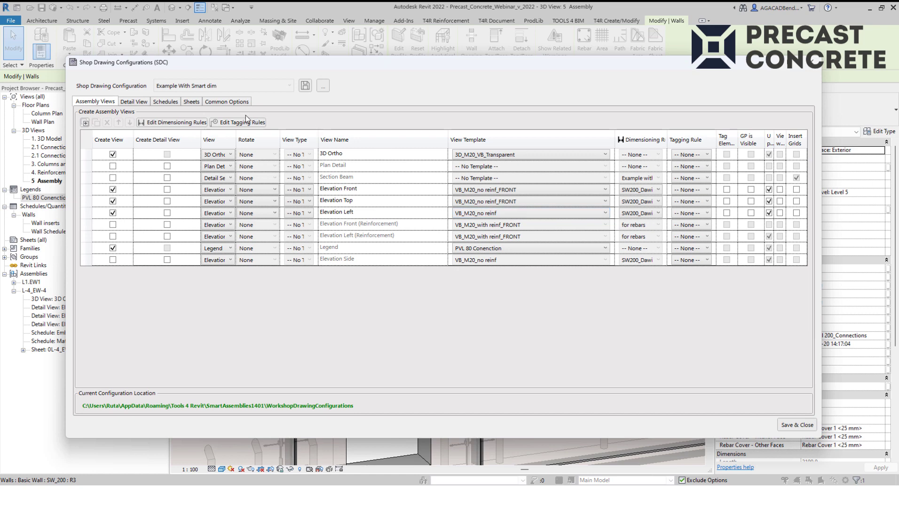
click(192, 102)
click(672, 147)
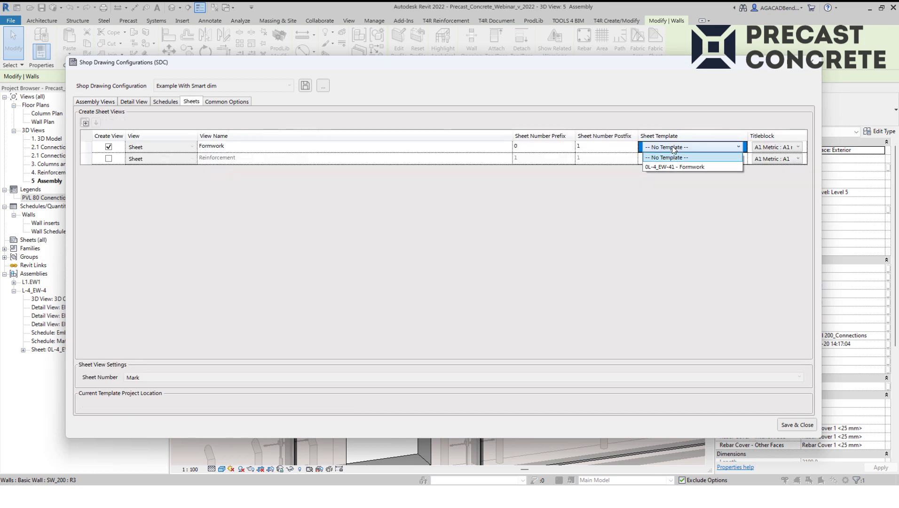
click(673, 166)
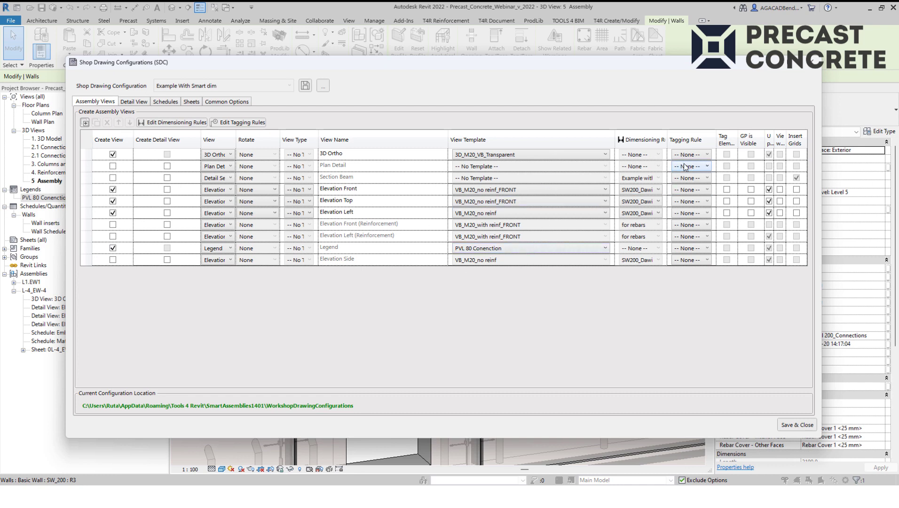
click(799, 426)
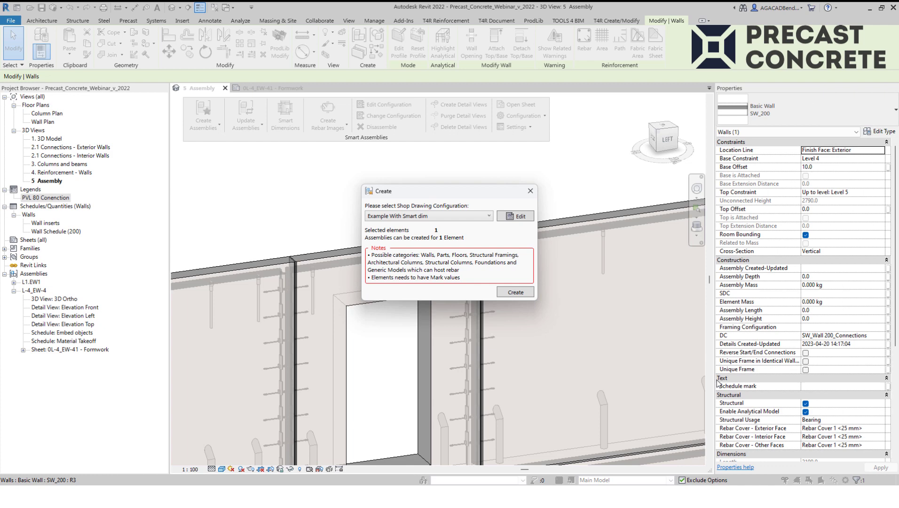
Create the window panel's assembly with the Example With Smart dim configuration and open its sheet 0L-4_EW-91 - Formwork
click(515, 292)
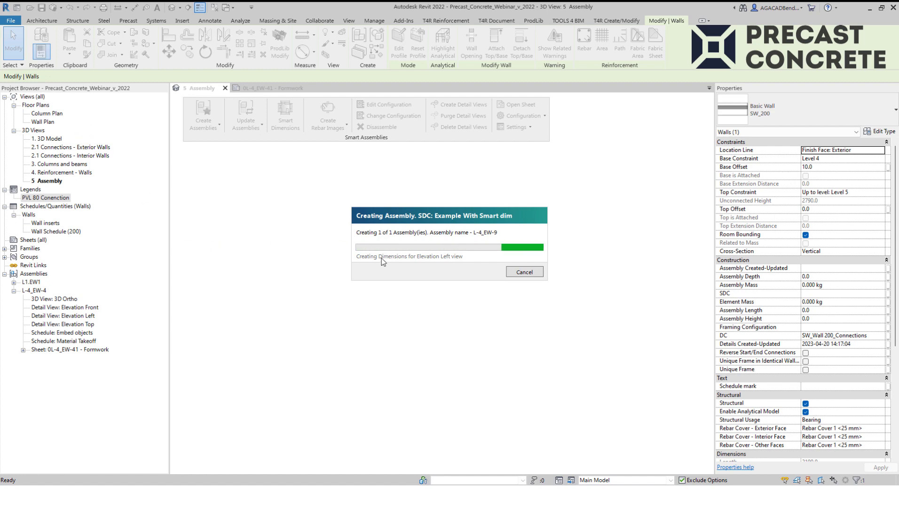
click(728, 353)
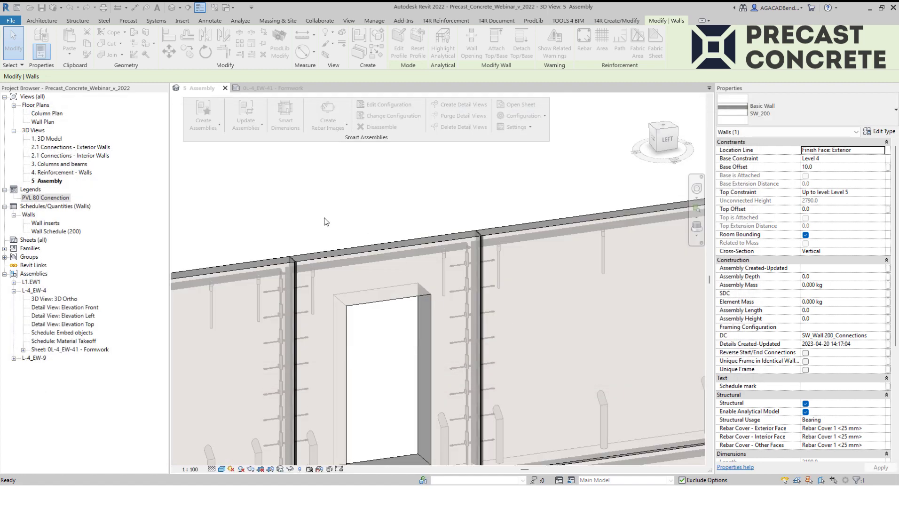
click(14, 358)
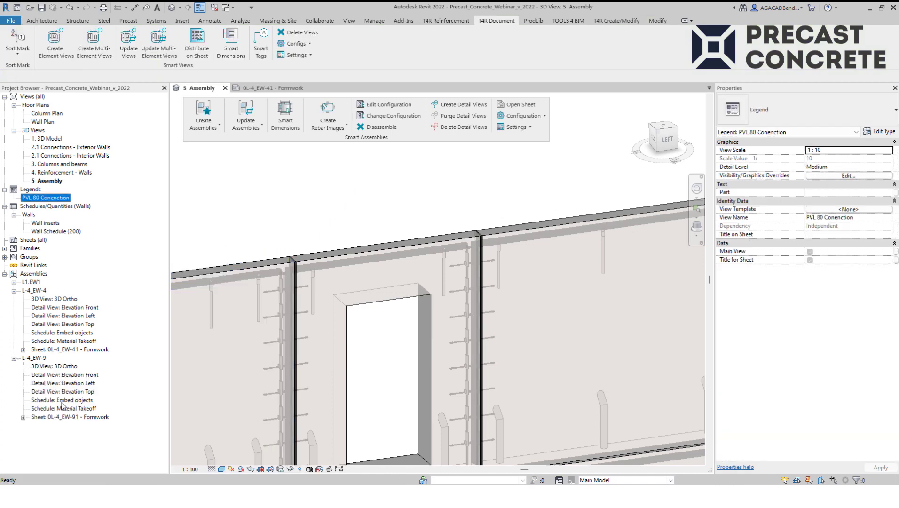
double_click(66, 416)
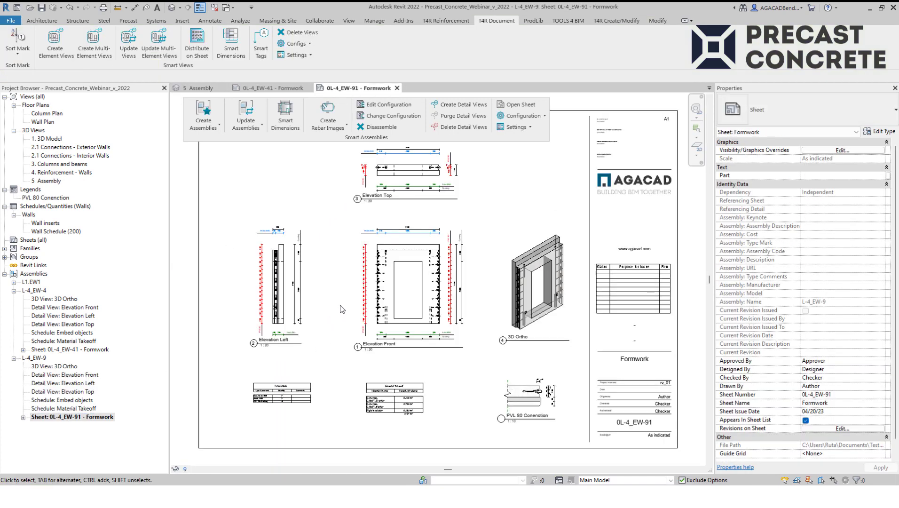
Examine the schedules, dimensioned elevations, 3D view and connection legend on the 0L-4_EW-91 Formwork sheet
middle_drag(343, 303, 323, 293)
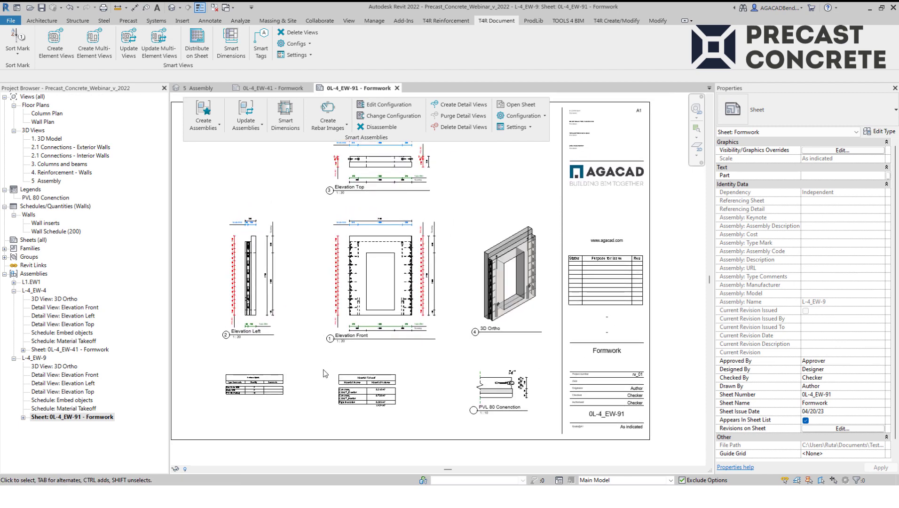
scroll(352, 401, up, 2)
scroll(352, 400, up, 2)
middle_drag(306, 382, 445, 387)
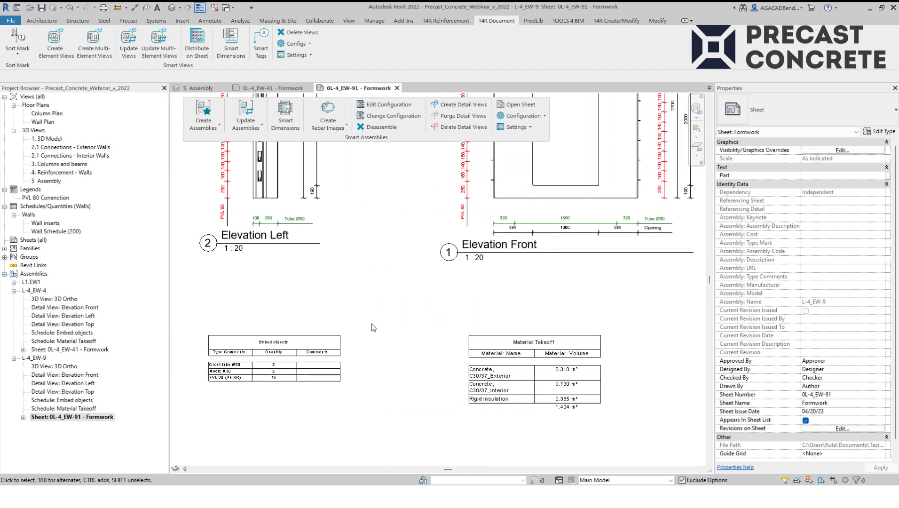
middle_drag(361, 278, 379, 381)
middle_drag(362, 247, 370, 339)
middle_drag(365, 305, 350, 294)
middle_drag(333, 266, 227, 303)
middle_drag(410, 249, 393, 314)
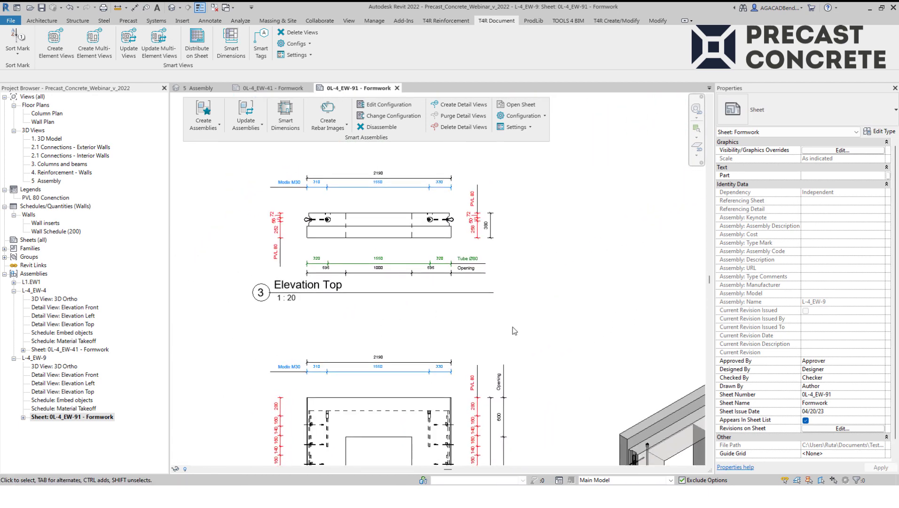
middle_drag(527, 353, 500, 326)
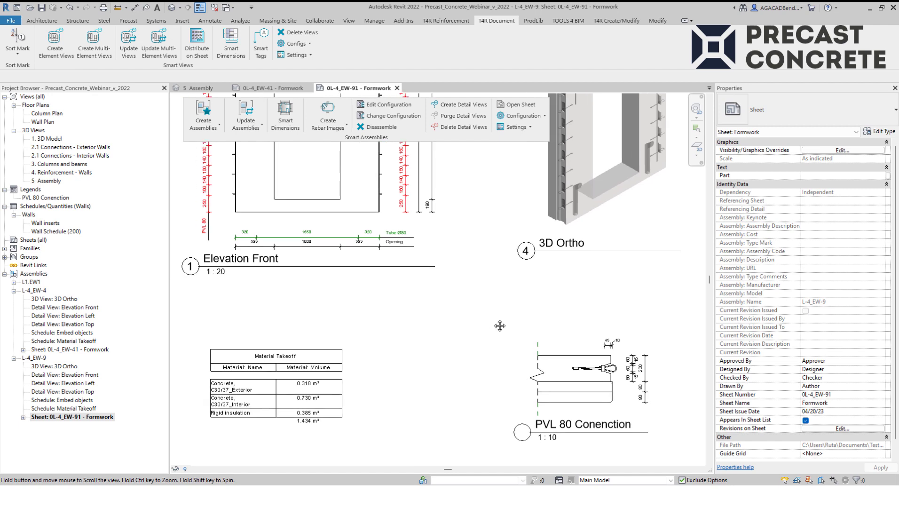
scroll(517, 358, down, 4)
middle_drag(478, 235, 483, 276)
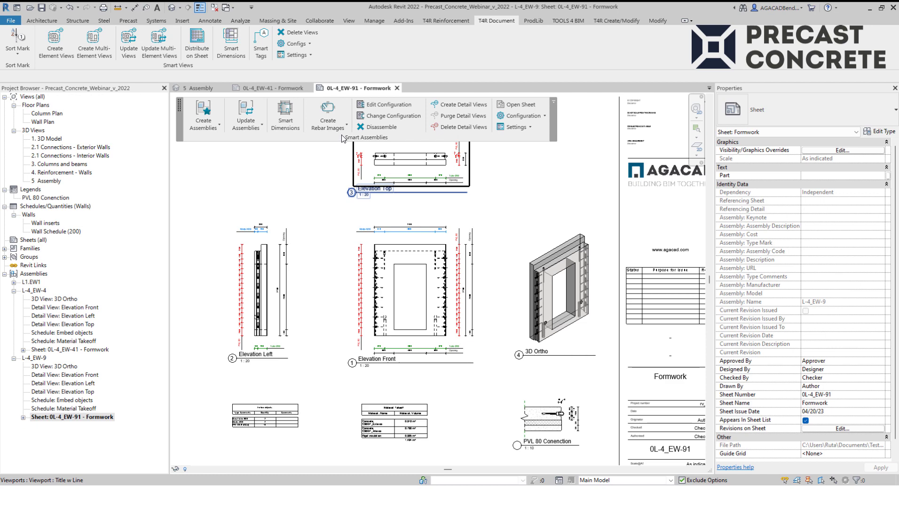
Dock the floating Smart Assemblies tools, float the Smart Views tools over the drawing instead, and open the Wall Plan floor plan
drag(336, 142, 475, 66)
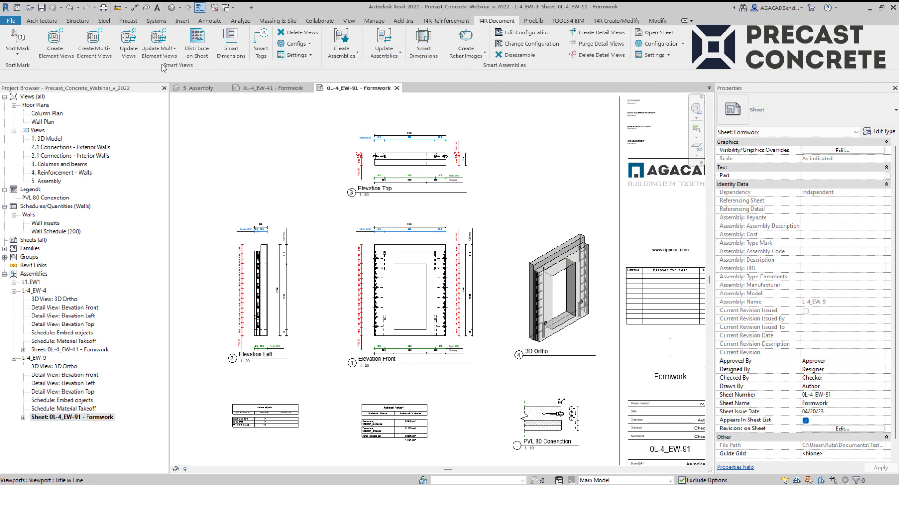
drag(170, 68, 304, 146)
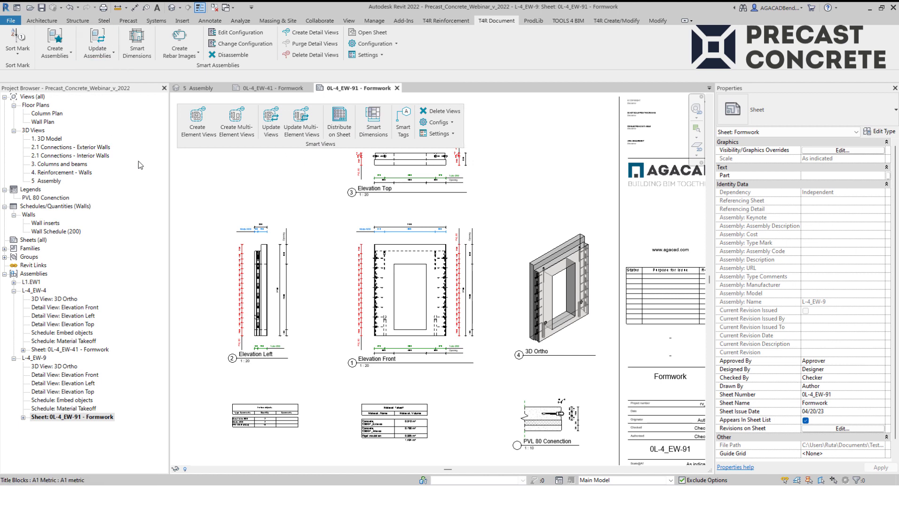
click(44, 123)
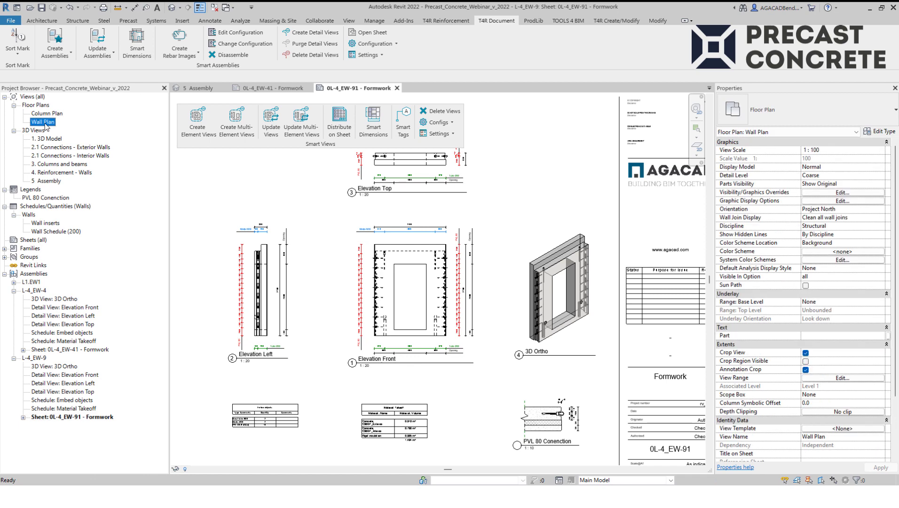
double_click(44, 123)
middle_drag(291, 265, 246, 274)
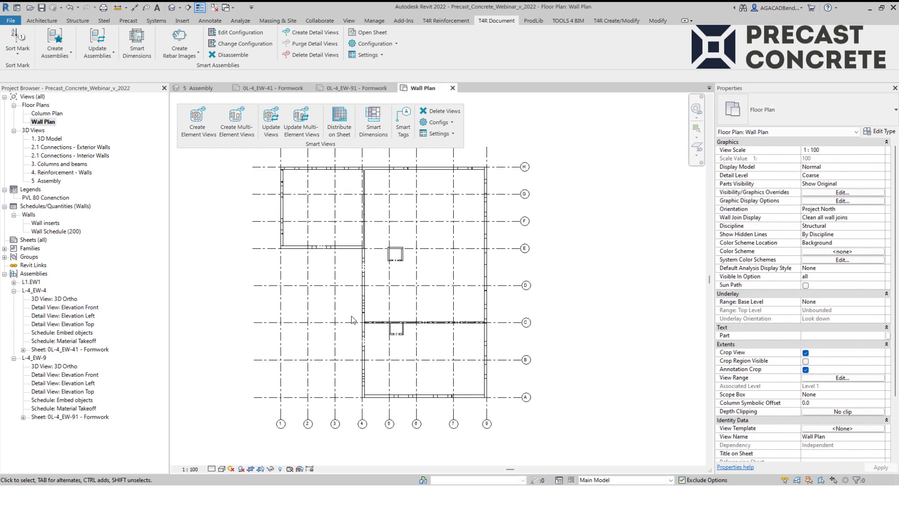
Start an aligned dimension string on the wall between grids A and B, referencing both grids and both edges of the panel joint between them
scroll(493, 390, up, 8)
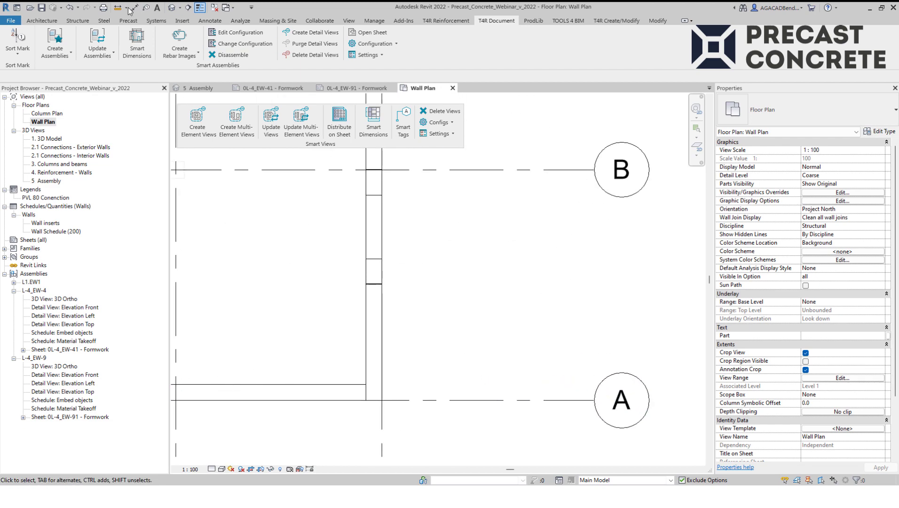
key(d)
key(i)
click(422, 400)
click(455, 170)
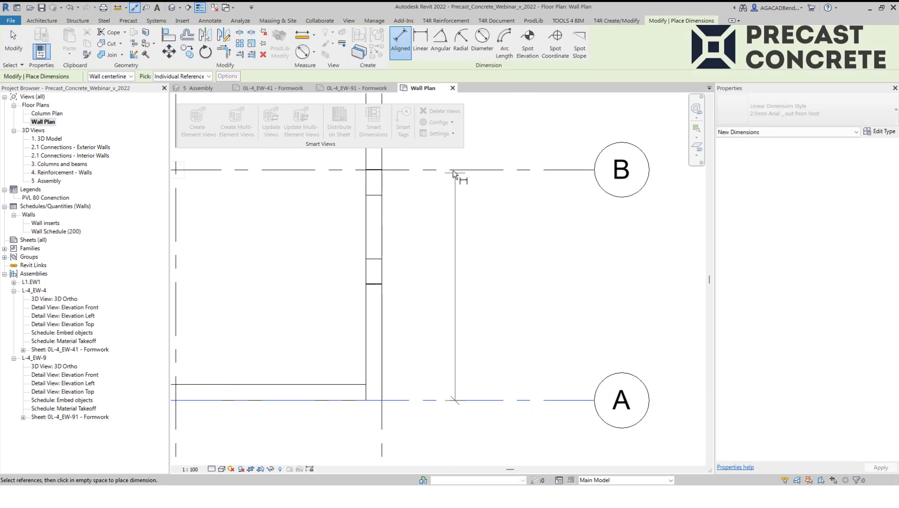
scroll(358, 374, up, 5)
scroll(365, 356, up, 5)
click(364, 333)
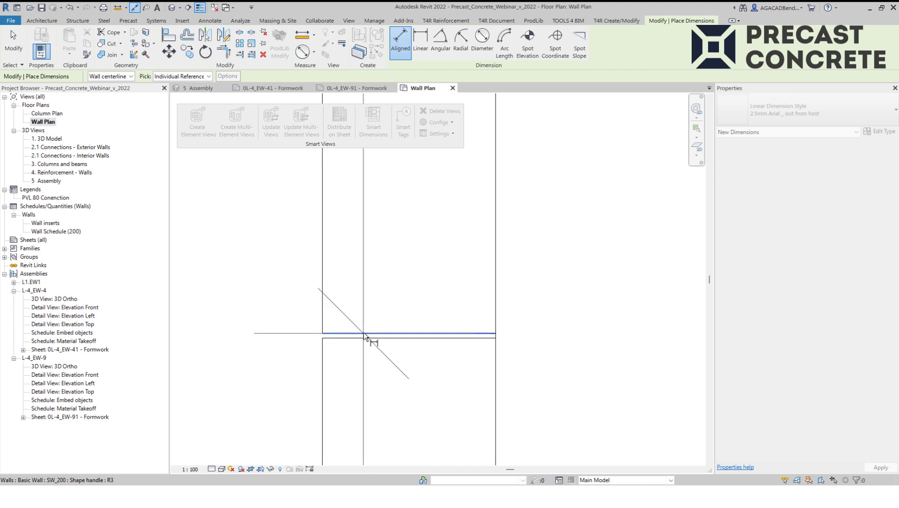
click(362, 337)
scroll(372, 353, down, 4)
scroll(373, 356, down, 4)
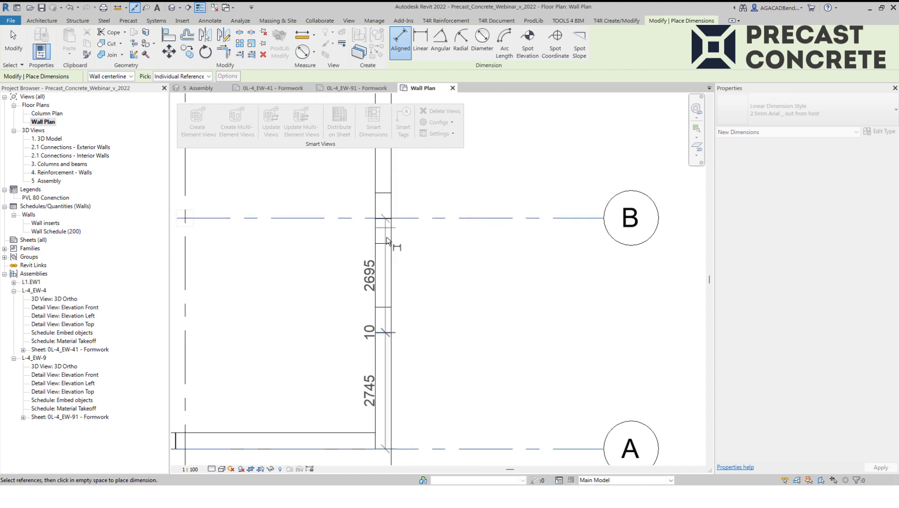
Add the edges of the panel joint at grid B to the dimension string and place it between the wall and the grid bubbles
scroll(372, 225, up, 5)
scroll(373, 225, up, 4)
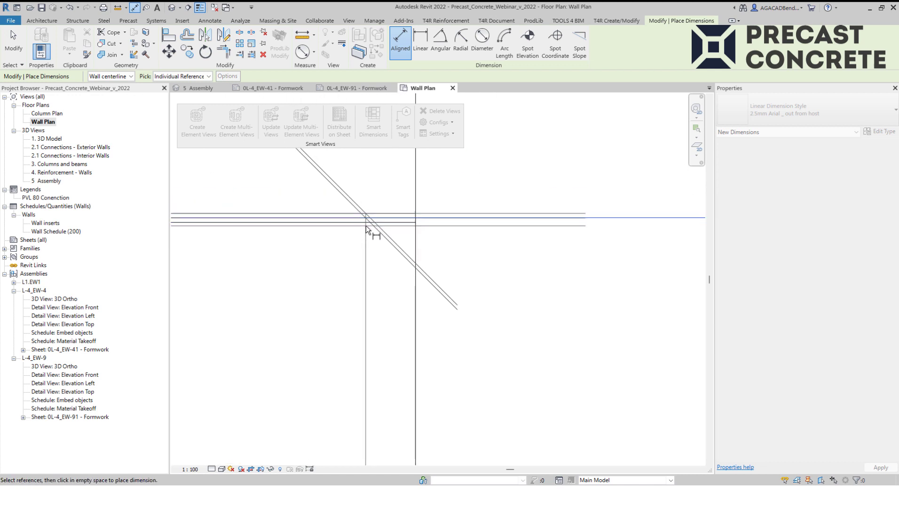
scroll(336, 225, down, 4)
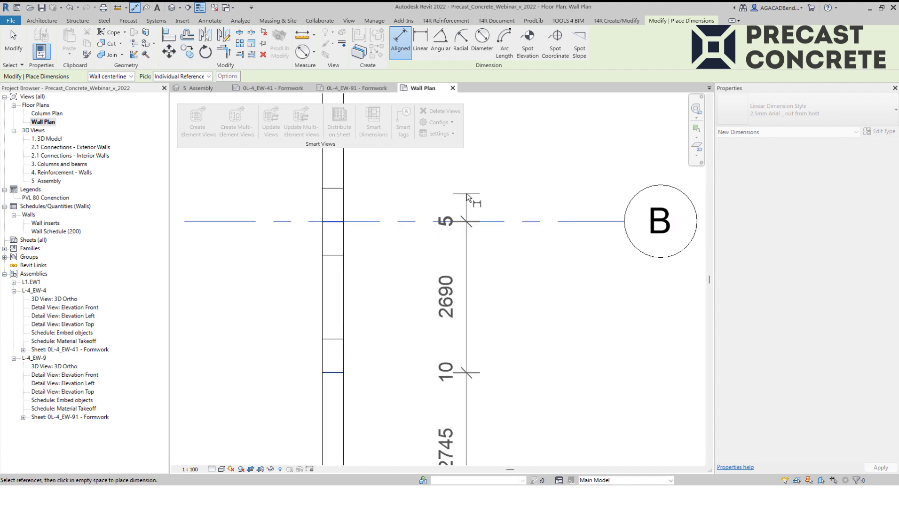
key(Escape)
key(Escape)
Move the overlapping 5 mm dimension texts at grid B apart so each sits clear on its own leader
scroll(468, 224, up, 4)
click(467, 224)
scroll(437, 230, up, 7)
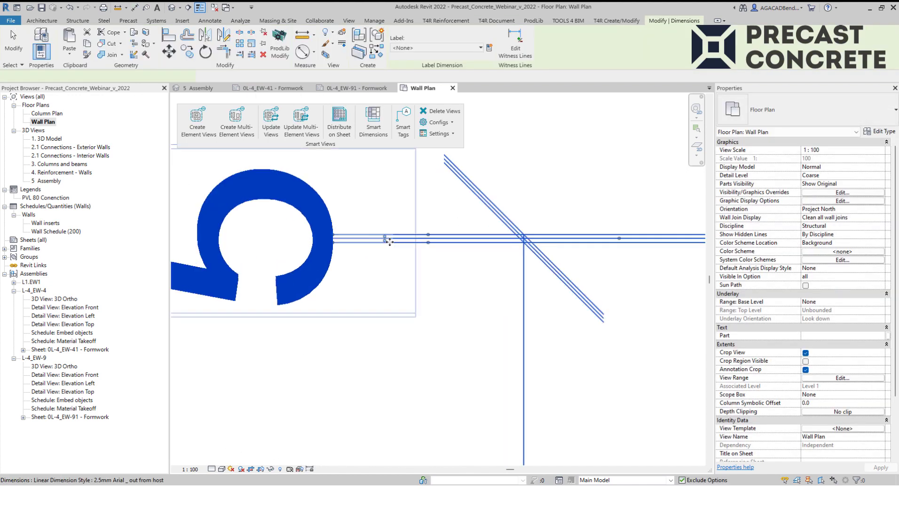
scroll(341, 233, down, 6)
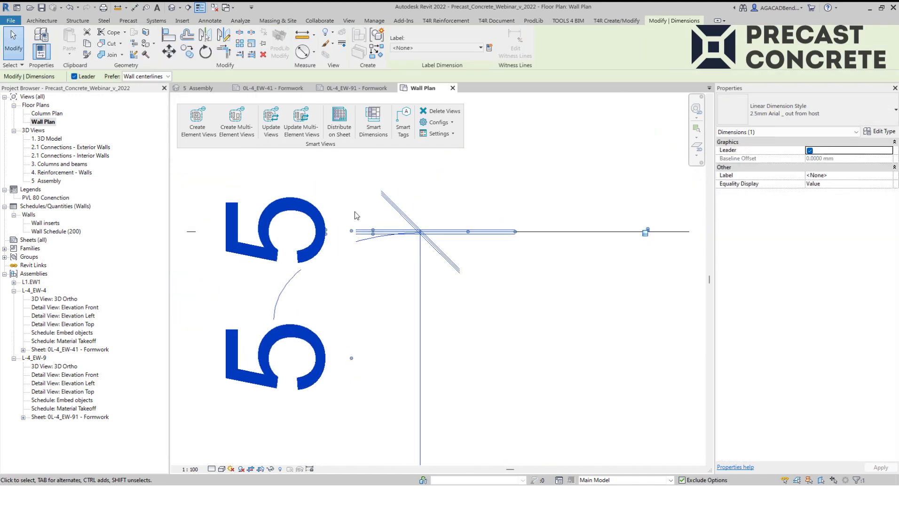
scroll(427, 269, down, 5)
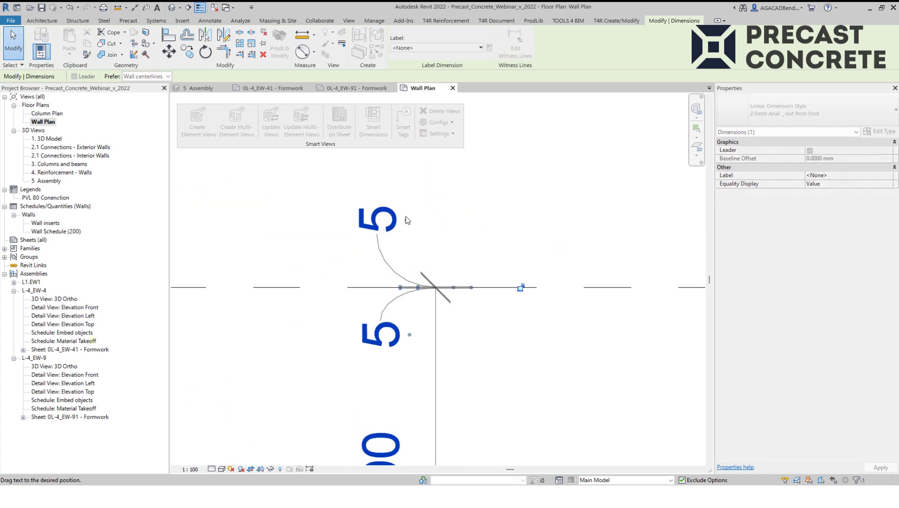
key(Escape)
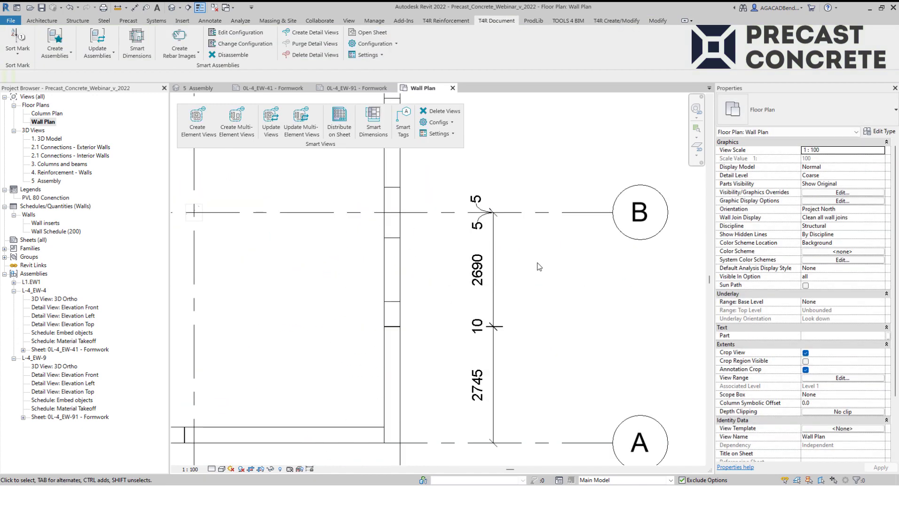
Delete the manually placed dimension string between grids A and B
click(494, 262)
key(Delete)
scroll(506, 321, down, 1)
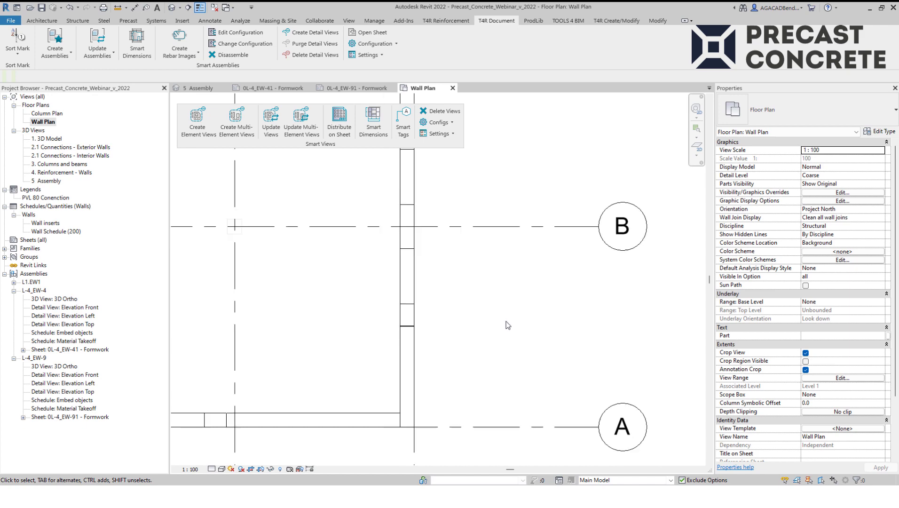
Dimension all elements in the Wall Plan view with the Smart Dimensions configuration GA_Wall Plan
scroll(506, 321, down, 4)
middle_drag(409, 262, 518, 326)
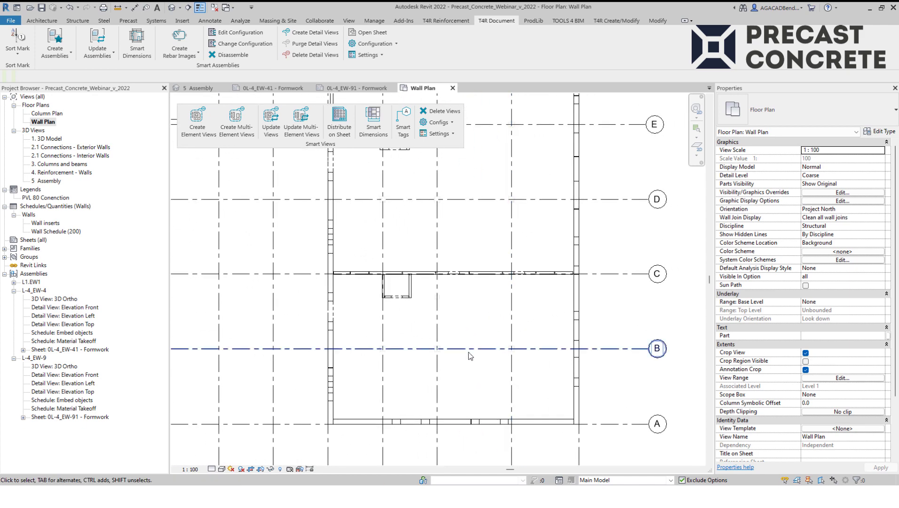
scroll(469, 352, down, 3)
middle_drag(492, 226, 476, 248)
scroll(476, 249, down, 1)
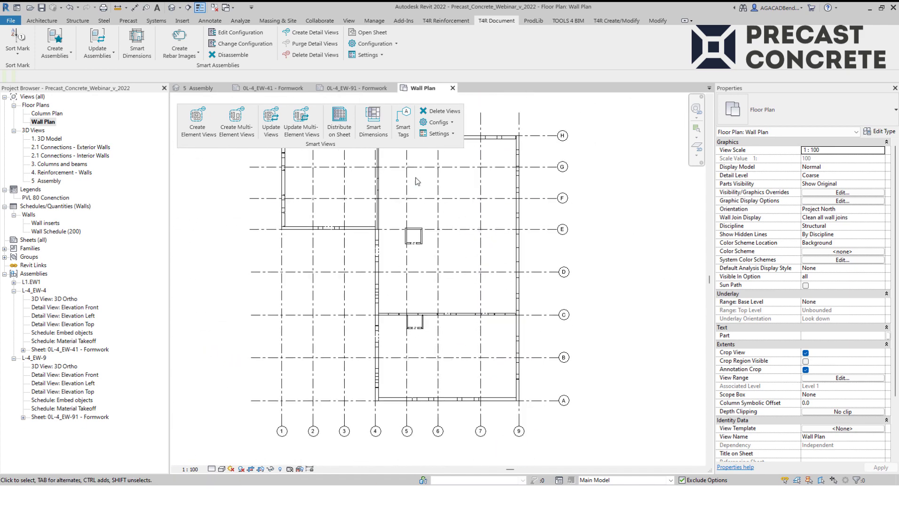
click(370, 129)
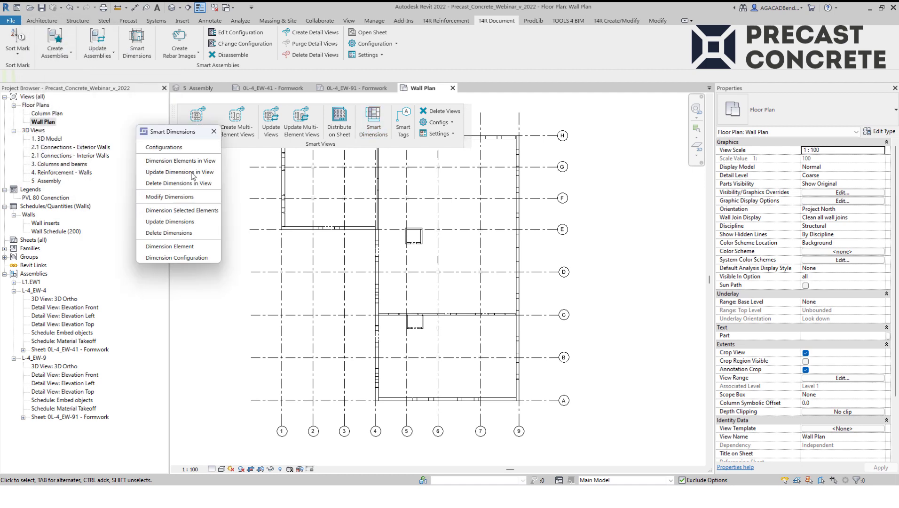
click(191, 190)
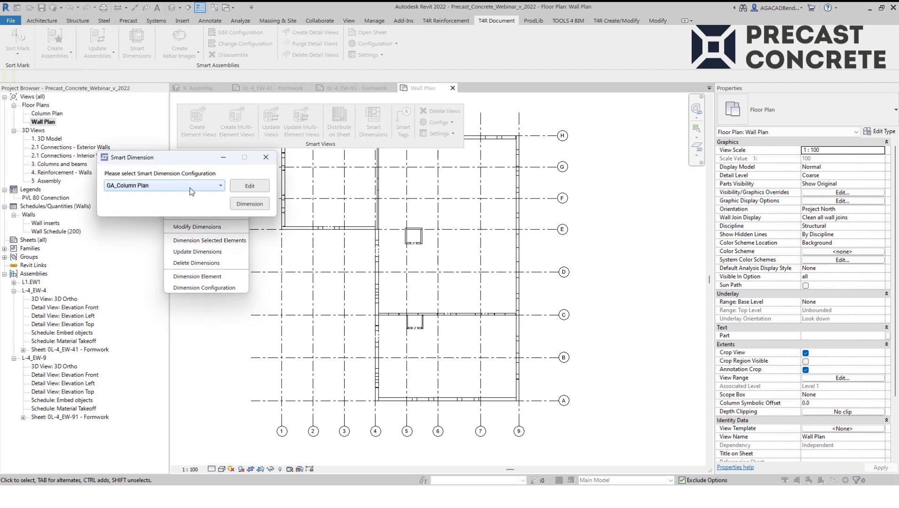
click(192, 190)
click(159, 226)
click(249, 204)
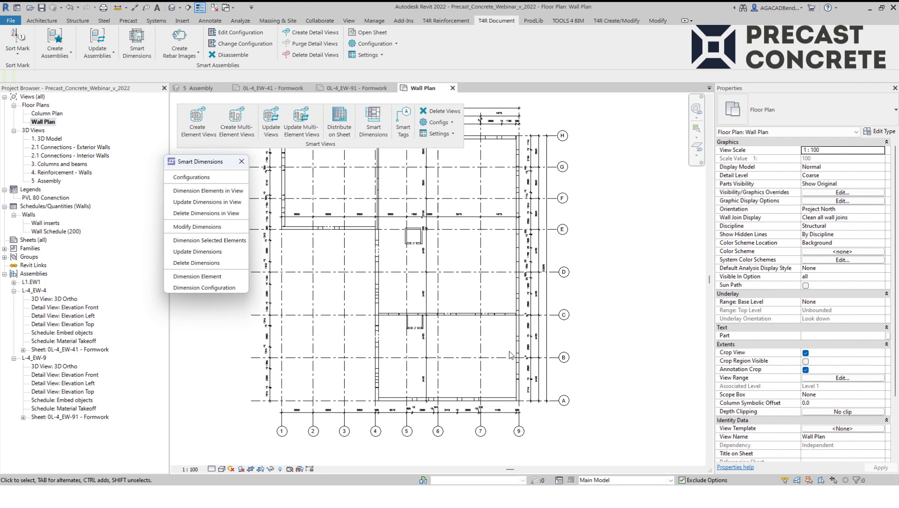
Examine the generated dimension chains around the wall plan, including the small joint dimensions at grid B
scroll(546, 394, up, 6)
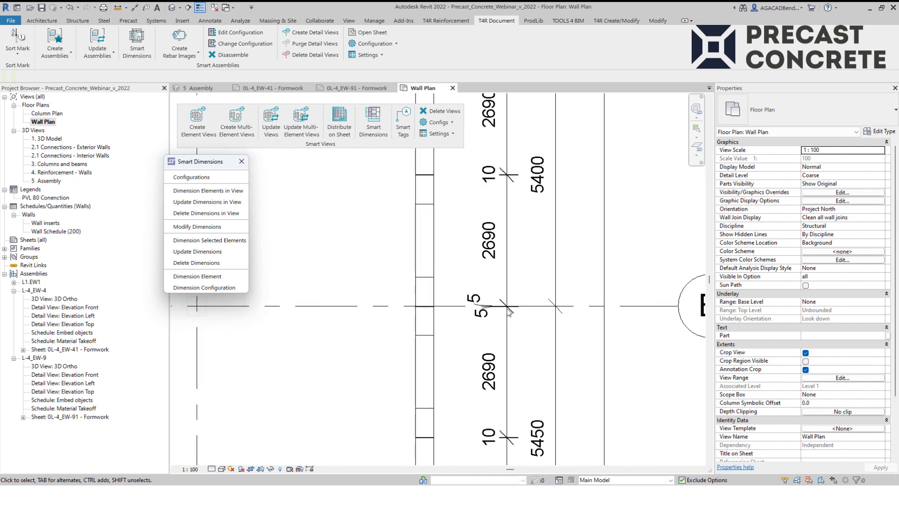
click(524, 312)
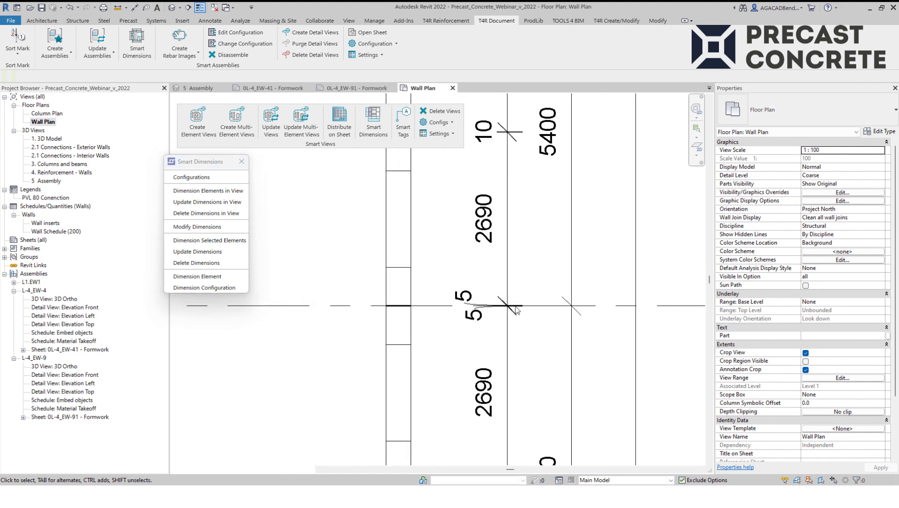
middle_drag(515, 309, 472, 292)
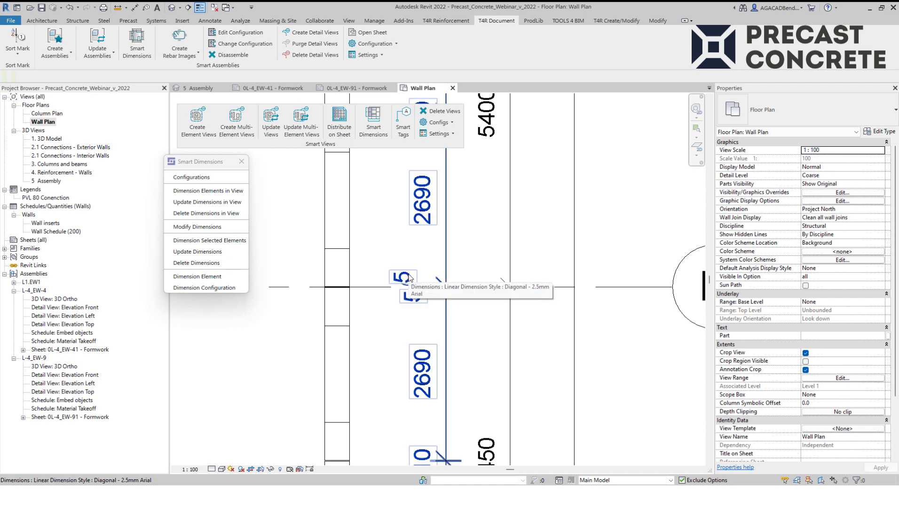
scroll(413, 278, up, 3)
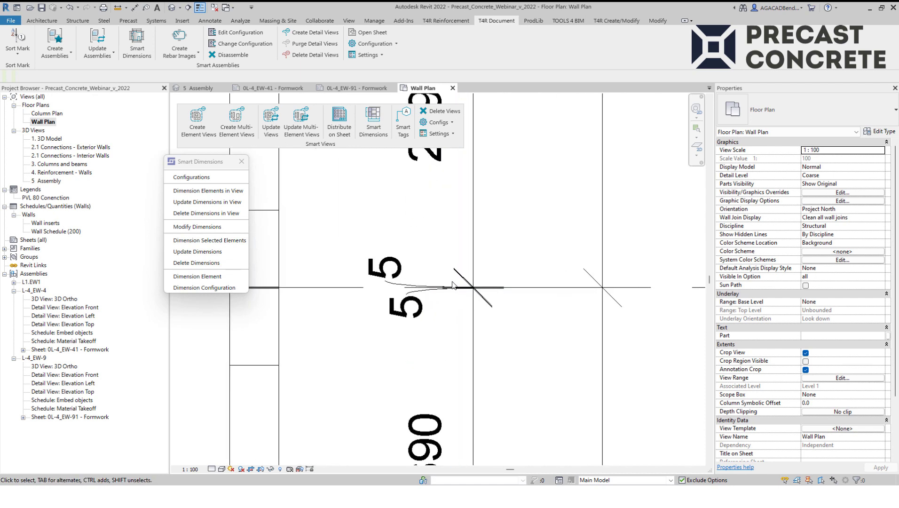
scroll(452, 284, down, 6)
middle_drag(463, 221, 477, 318)
mouse_move(465, 206)
middle_down()
mouse_move(459, 307)
mouse_move(454, 203)
mouse_move(459, 247)
middle_up()
mouse_move(339, 252)
middle_down()
mouse_move(390, 251)
mouse_move(533, 185)
middle_up()
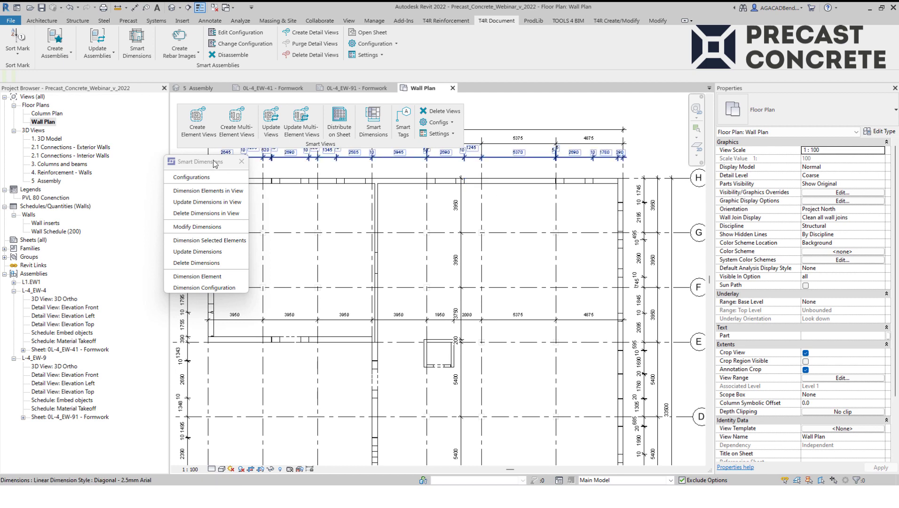
Tag all walls in the Wall Plan view with the Smart Tags configuration Wall_Tag_Plan, keeping the tool palettes clear of the drawing
drag(214, 162, 143, 151)
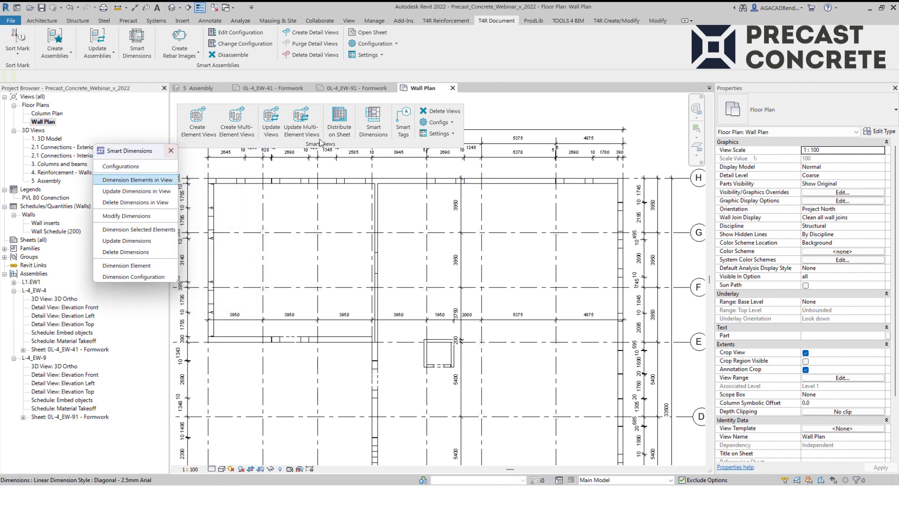
click(411, 133)
drag(66, 57, 85, 293)
click(126, 319)
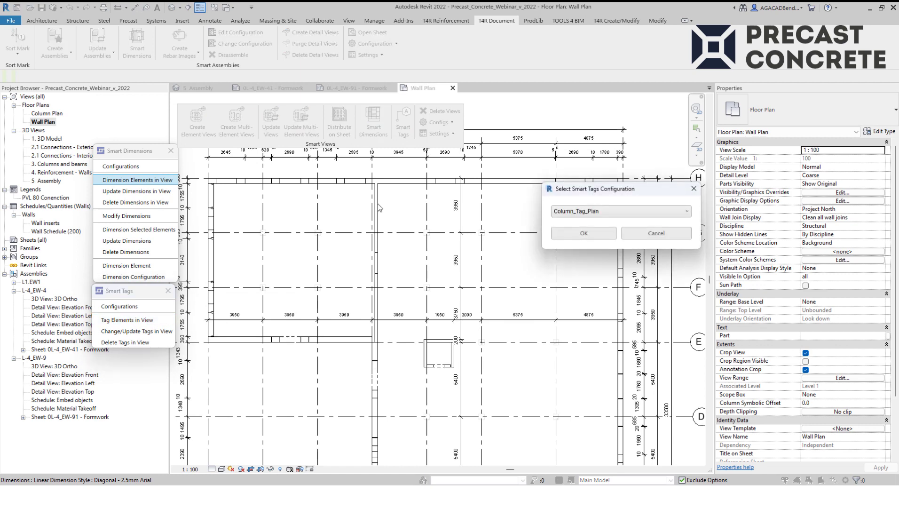
drag(585, 191, 542, 189)
click(536, 212)
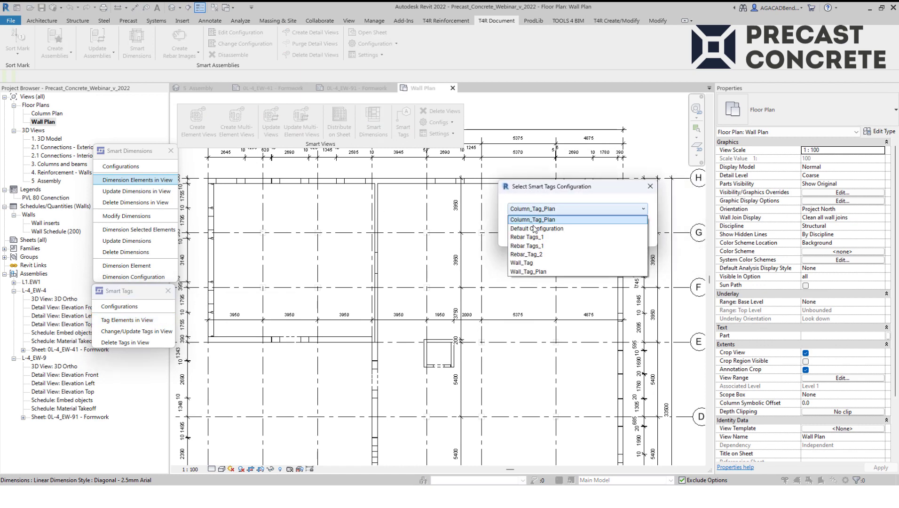
click(531, 272)
click(540, 231)
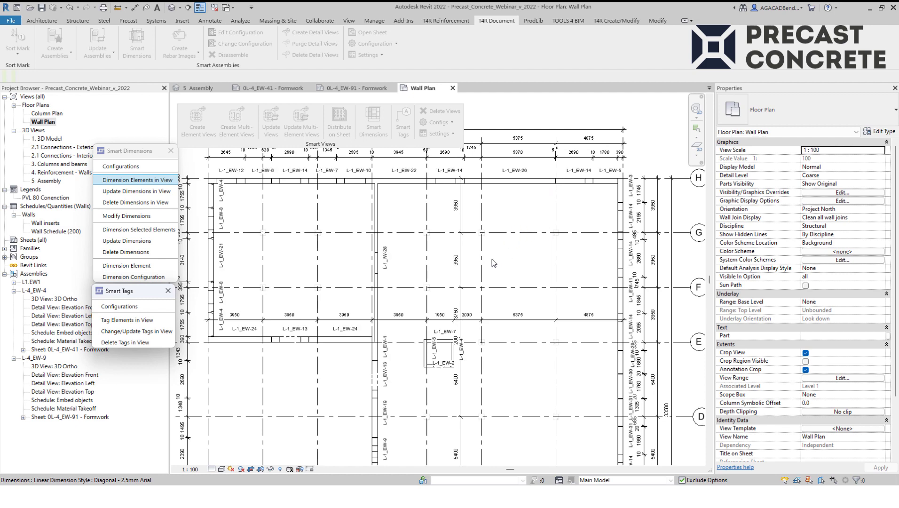
Examine the wall mark tags and dimensions along the exterior and interior walls of the plan
scroll(223, 193, up, 2)
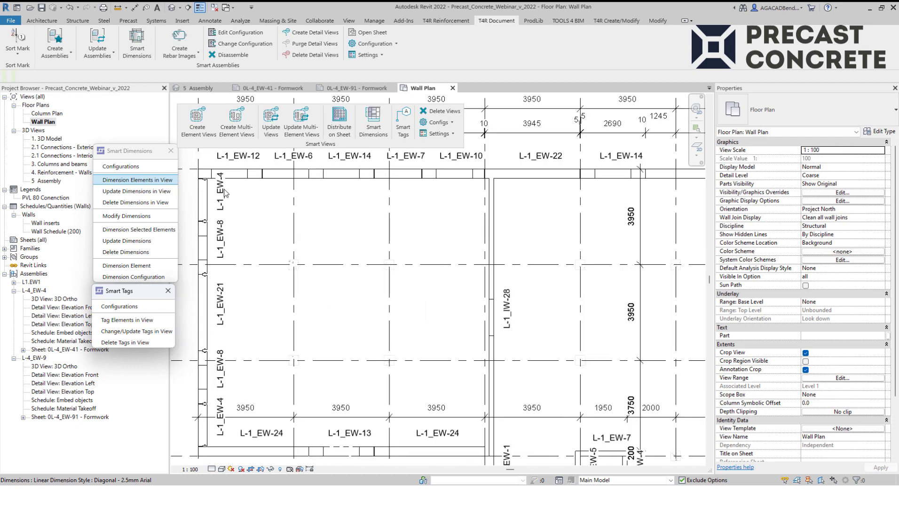
scroll(223, 193, up, 4)
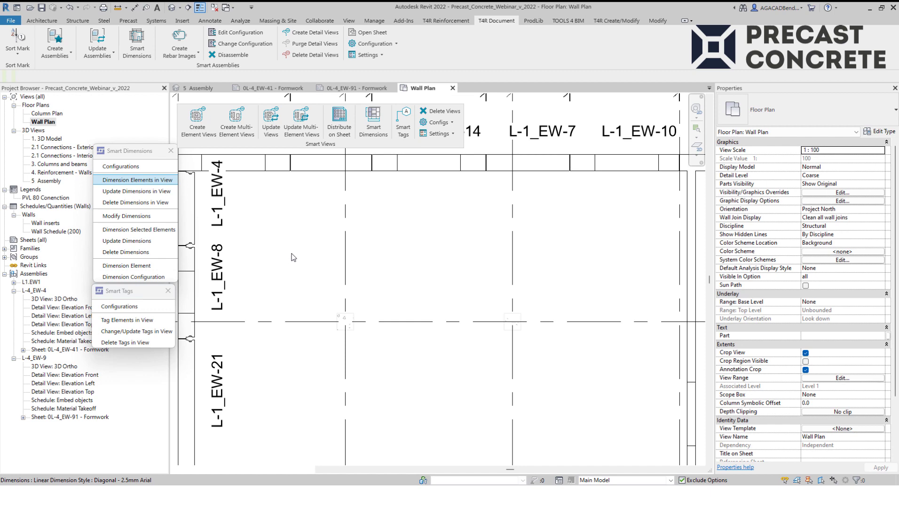
middle_drag(267, 212, 331, 273)
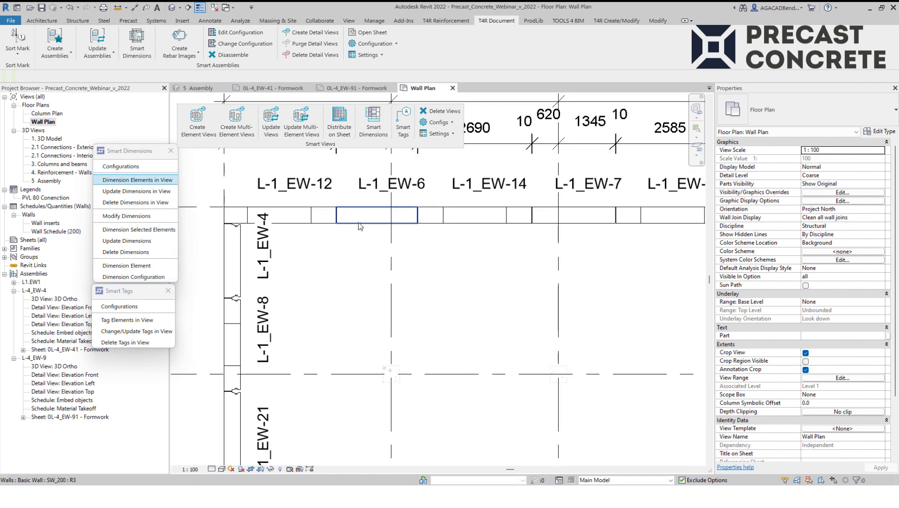
scroll(287, 250, down, 5)
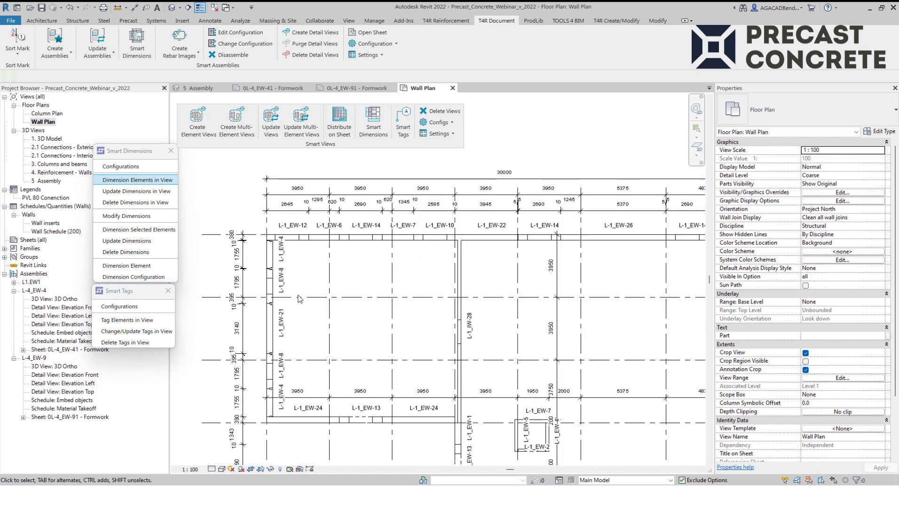
middle_drag(314, 325, 305, 245)
middle_drag(378, 347, 324, 217)
middle_drag(426, 350, 340, 208)
middle_drag(519, 348, 505, 291)
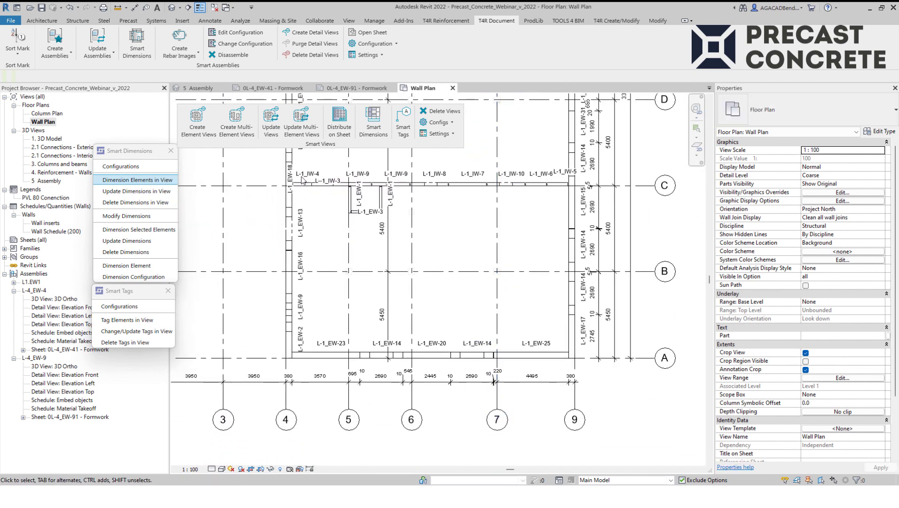
Open the Column Plan floor plan and dimension its elements with the Smart Dimensions configuration GA_Column Plan
double_click(50, 114)
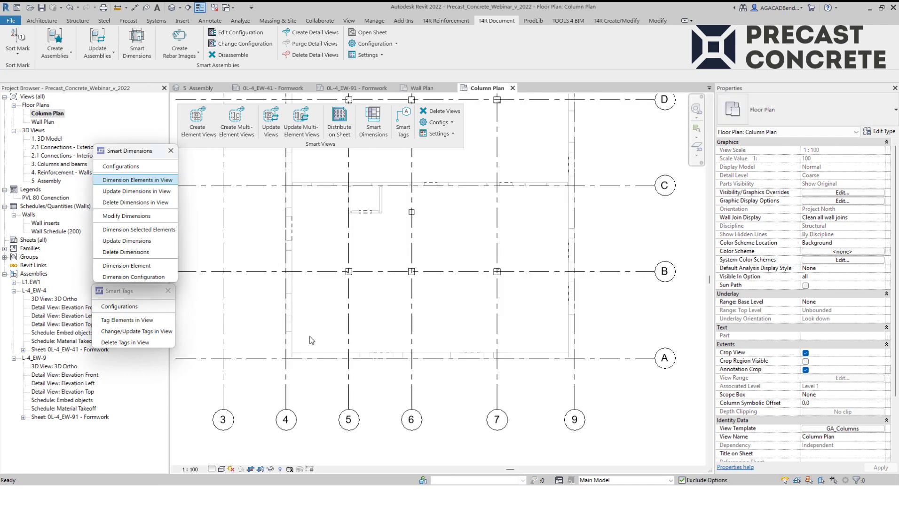
scroll(358, 363, down, 3)
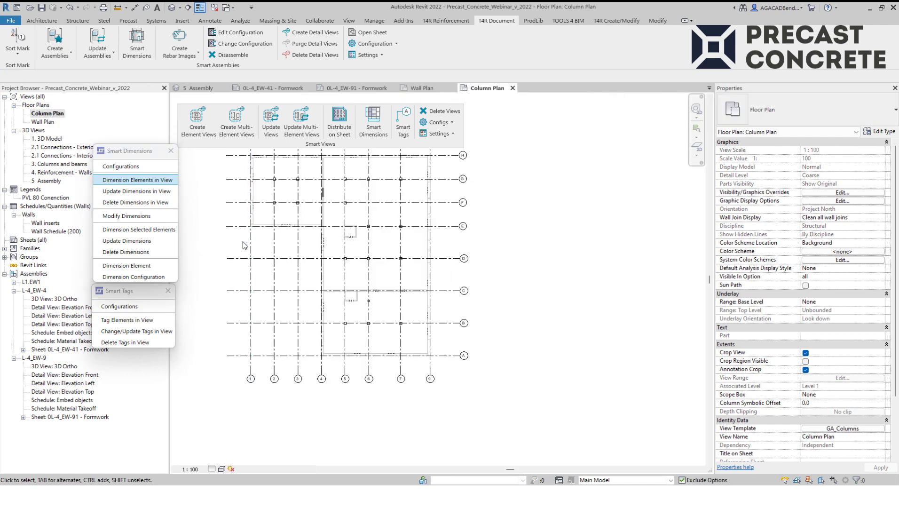
mouse_move(231, 230)
middle_down()
mouse_move(264, 269)
mouse_move(231, 246)
middle_up()
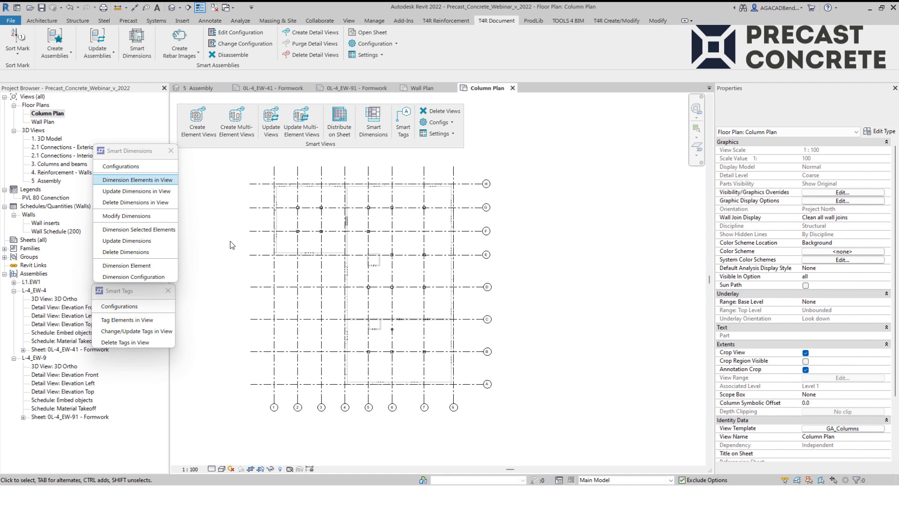
click(139, 180)
drag(160, 158, 149, 194)
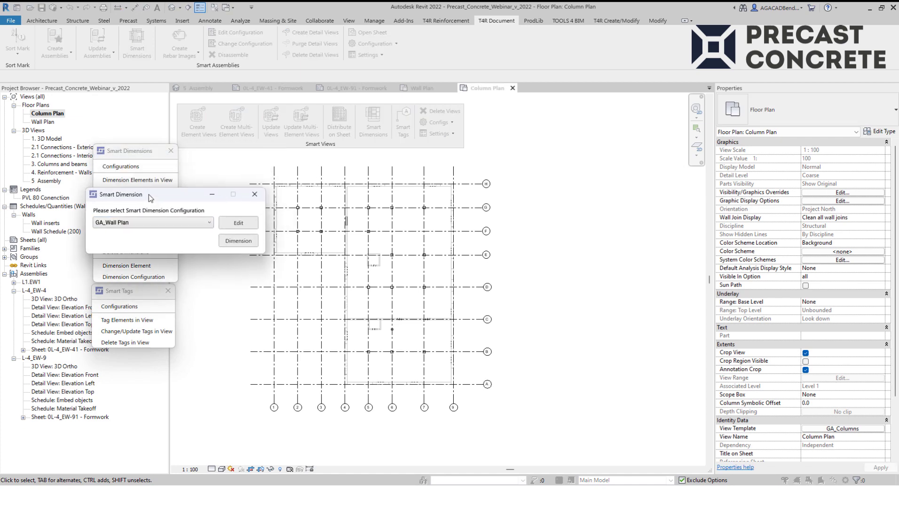
click(136, 223)
click(129, 250)
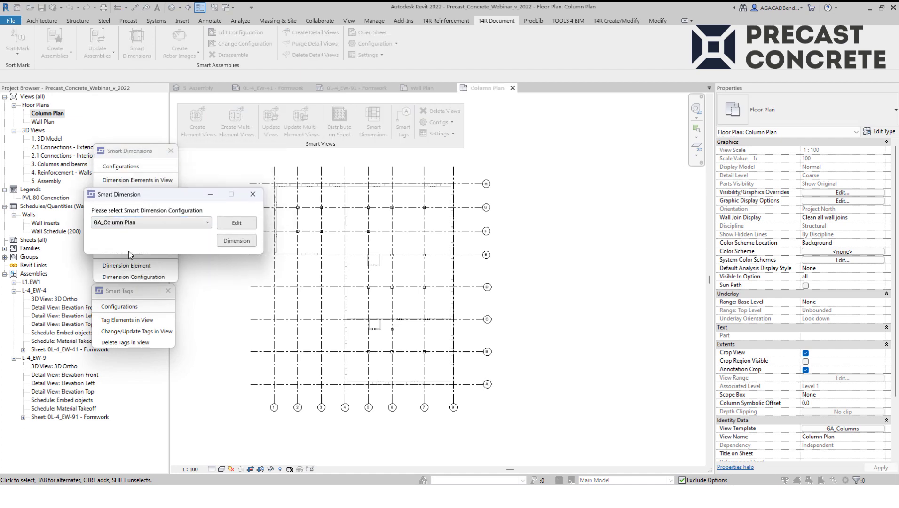
click(231, 239)
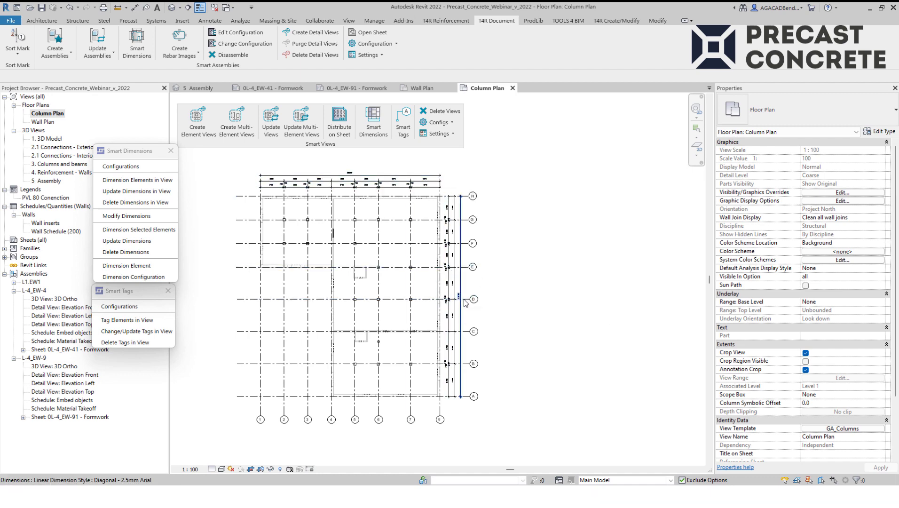
Tag the columns in the Column Plan view with the Smart Tags configuration Column_Tag_Plan, and close the Smart Dimensions and Smart Tags palettes
click(142, 319)
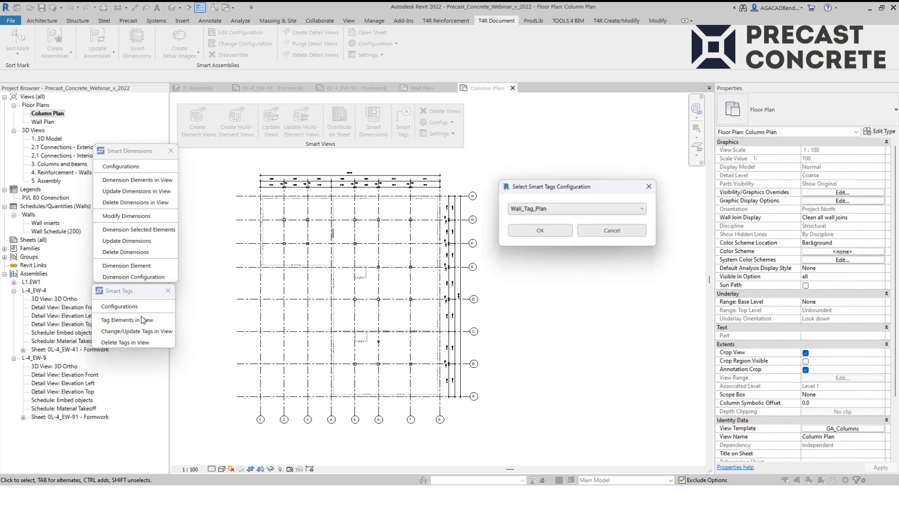
click(519, 210)
click(530, 220)
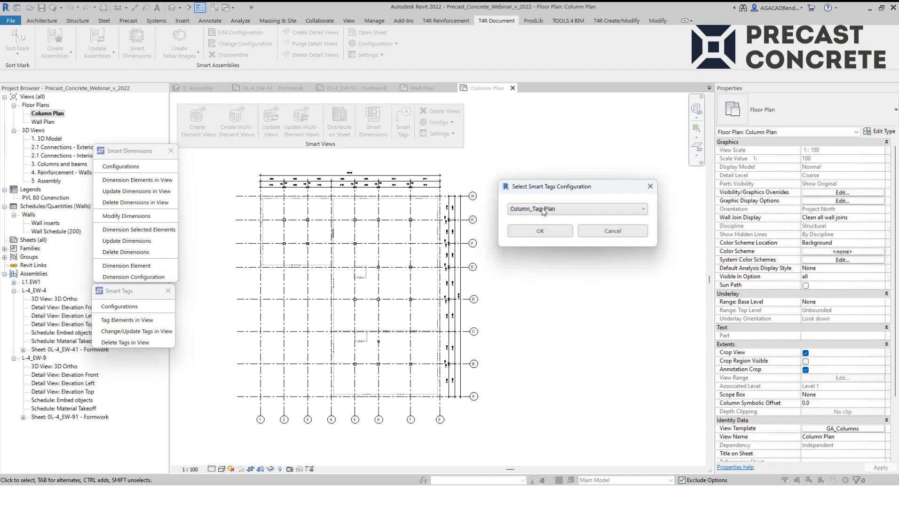
click(541, 233)
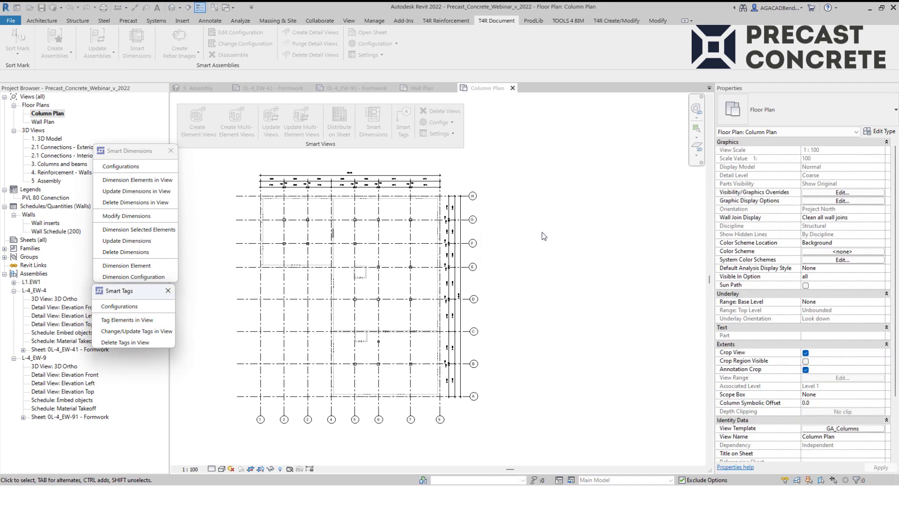
scroll(289, 235, up, 6)
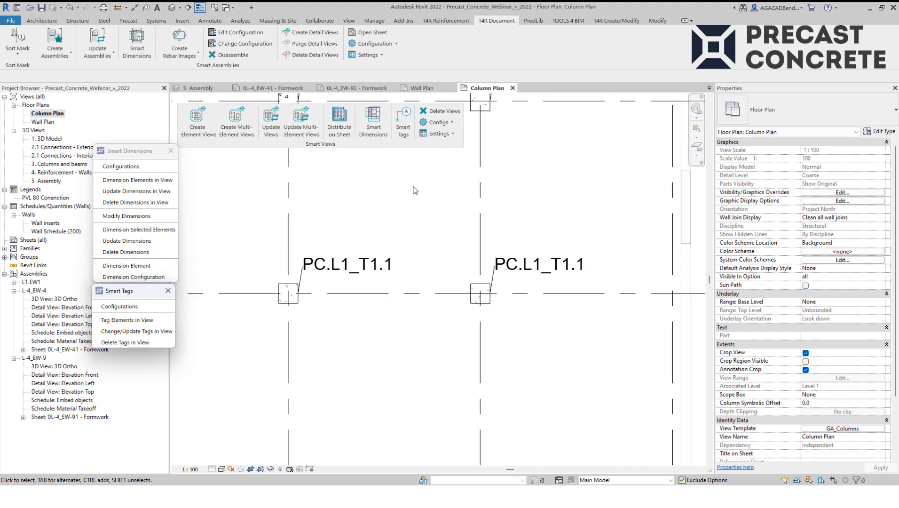
middle_drag(415, 198, 302, 258)
scroll(471, 311, down, 5)
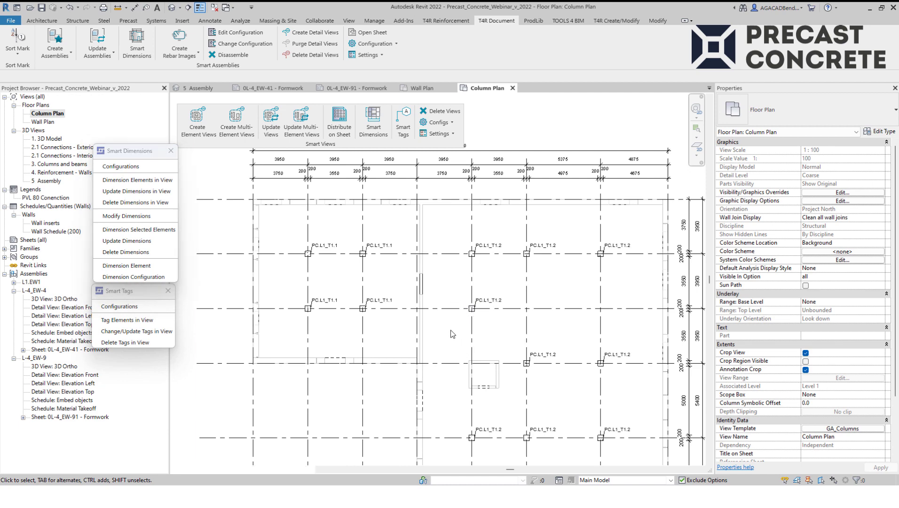
scroll(446, 320, down, 3)
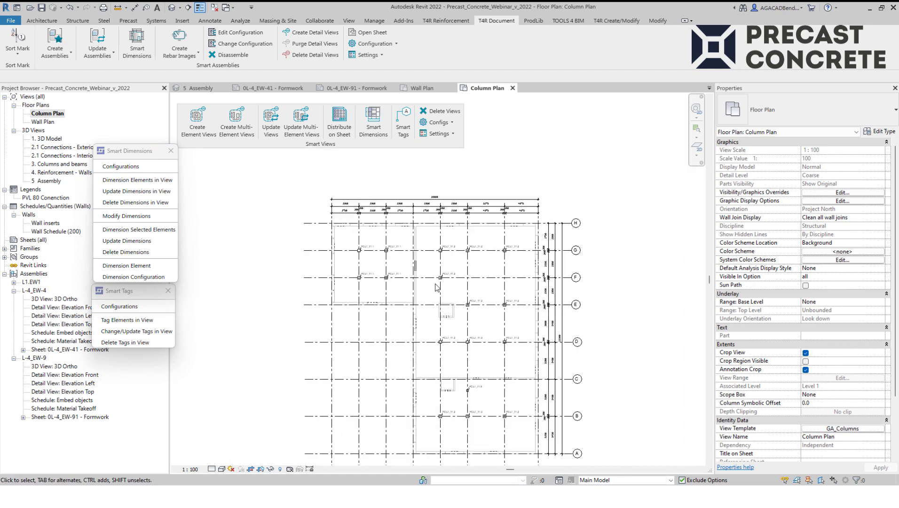
click(171, 151)
click(169, 291)
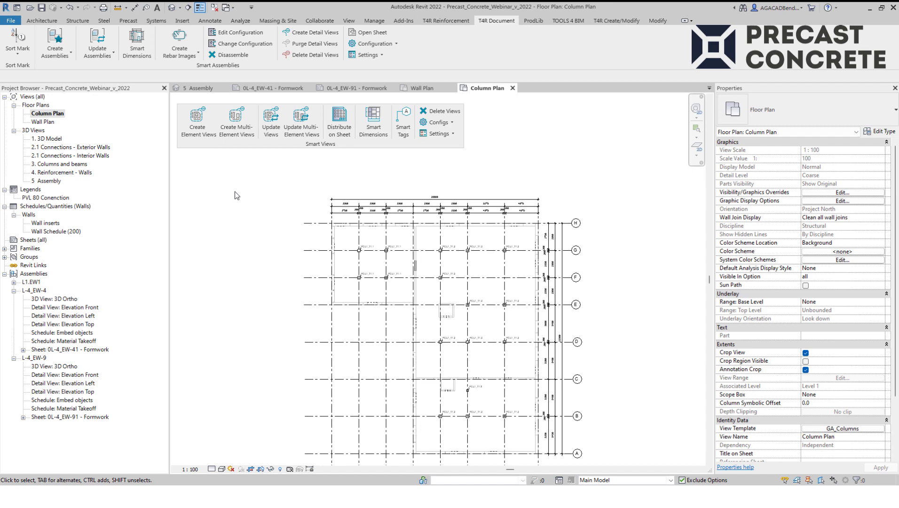
In the 5 Assembly 3D view, choose the lowest windowed side wall, the top opposite side wall and the second-storey middle facade wall for multi-element views
double_click(49, 181)
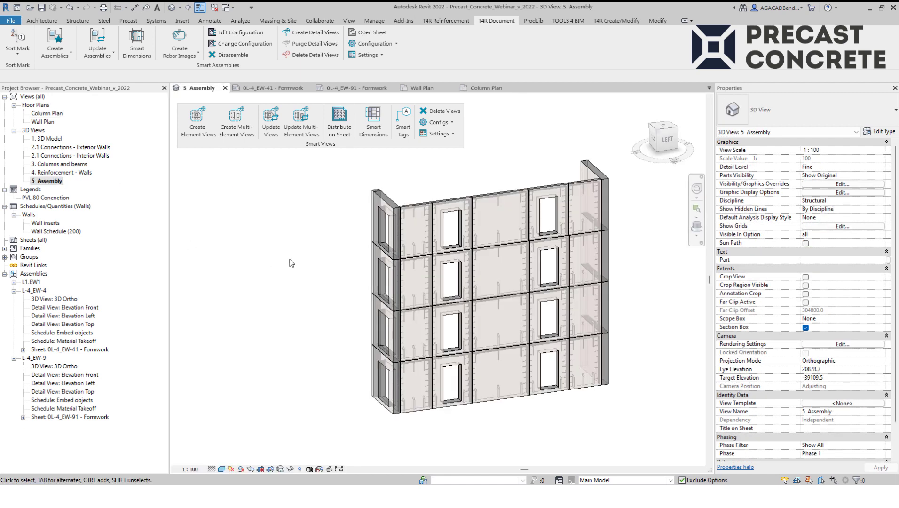
middle_drag(446, 172, 369, 167)
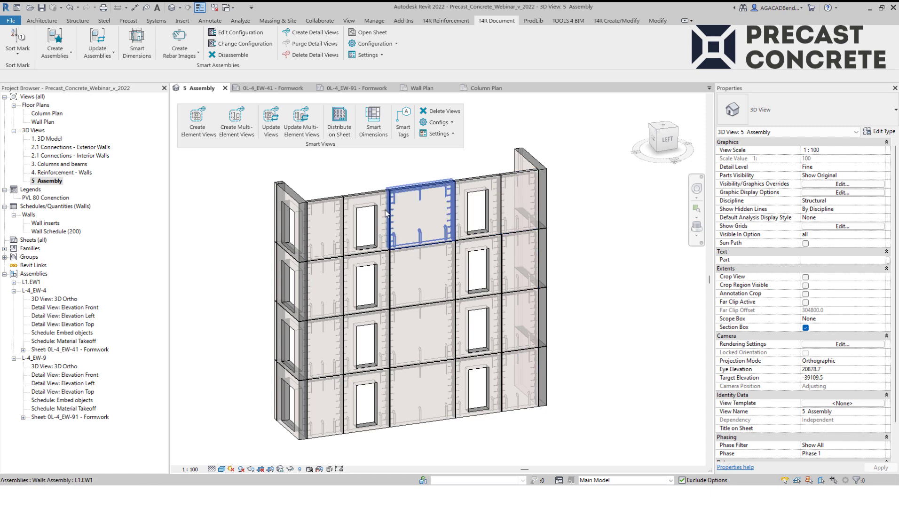
click(234, 136)
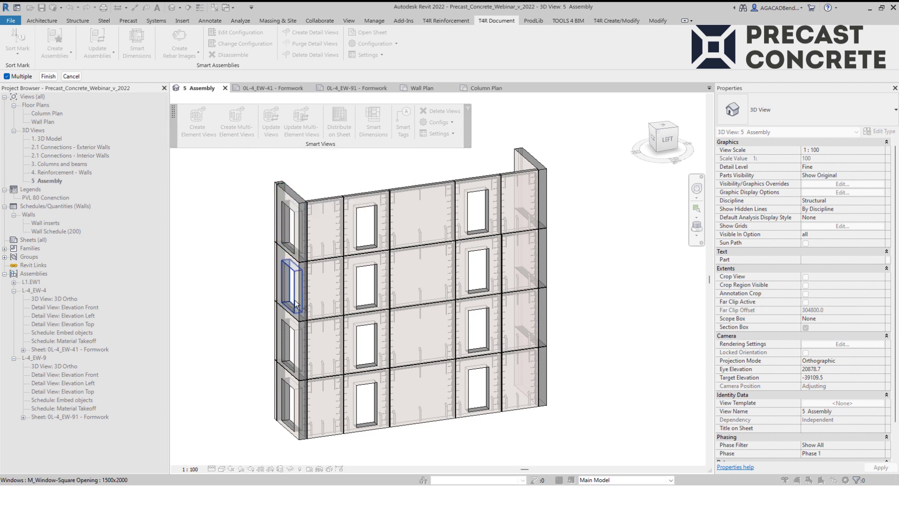
click(301, 439)
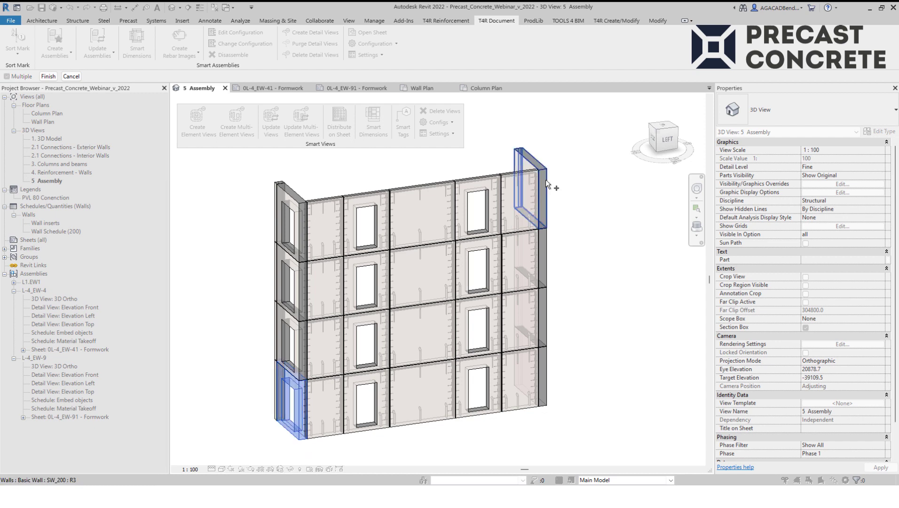
click(531, 197)
click(423, 348)
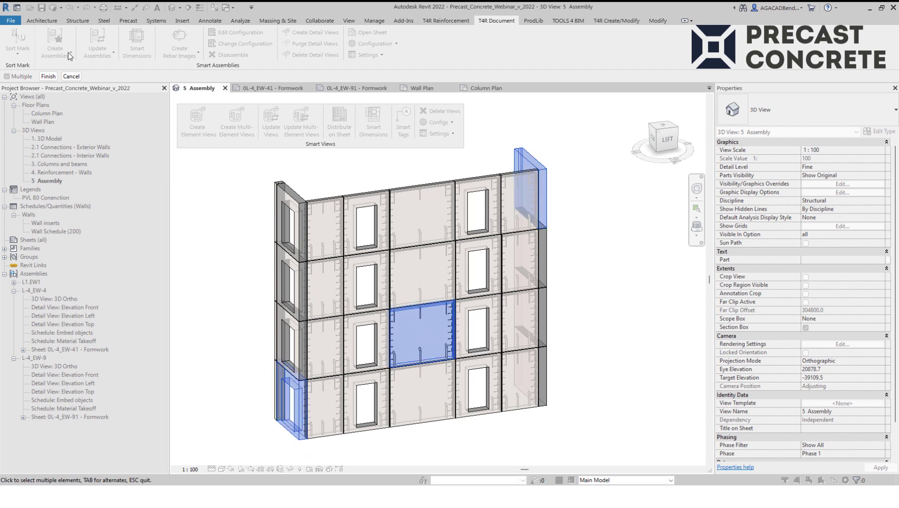
click(47, 76)
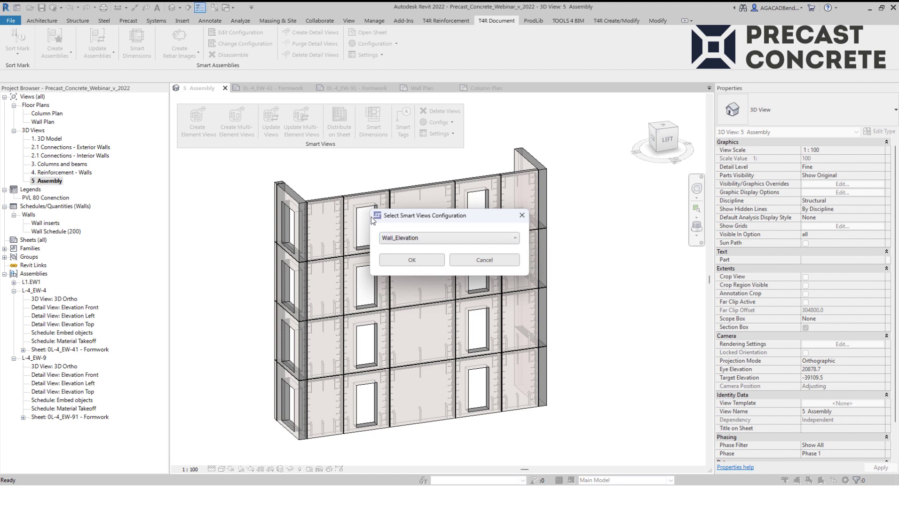
Generate the multi-element views with the Wall_Elevation configuration, naming them E1 and taking directions from the second-storey middle facade wall
click(413, 260)
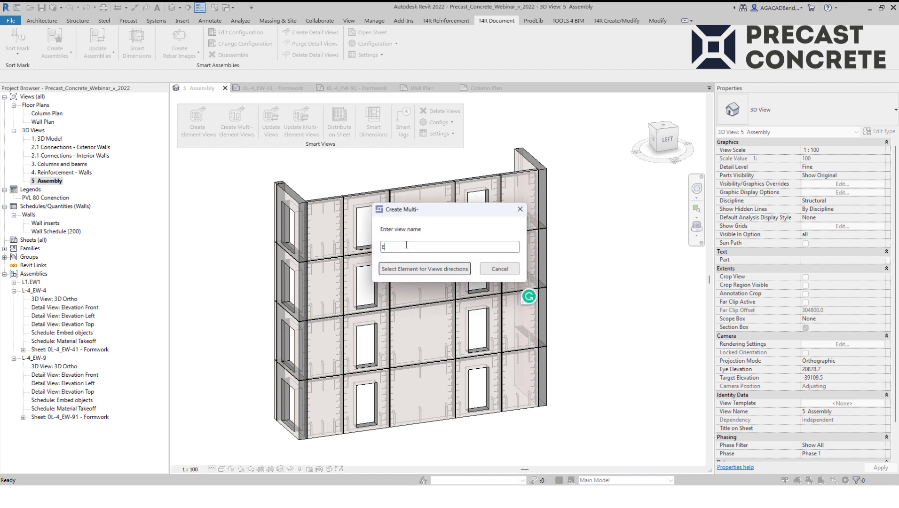
click(410, 273)
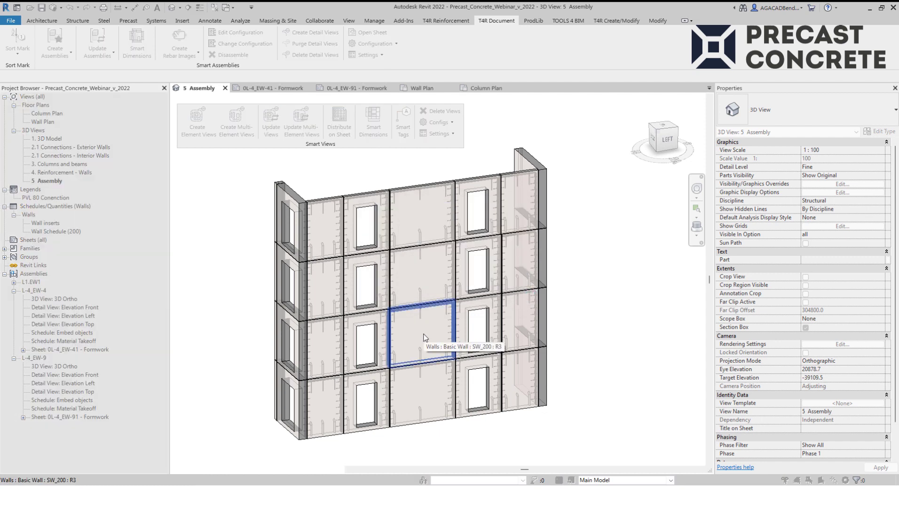
click(424, 337)
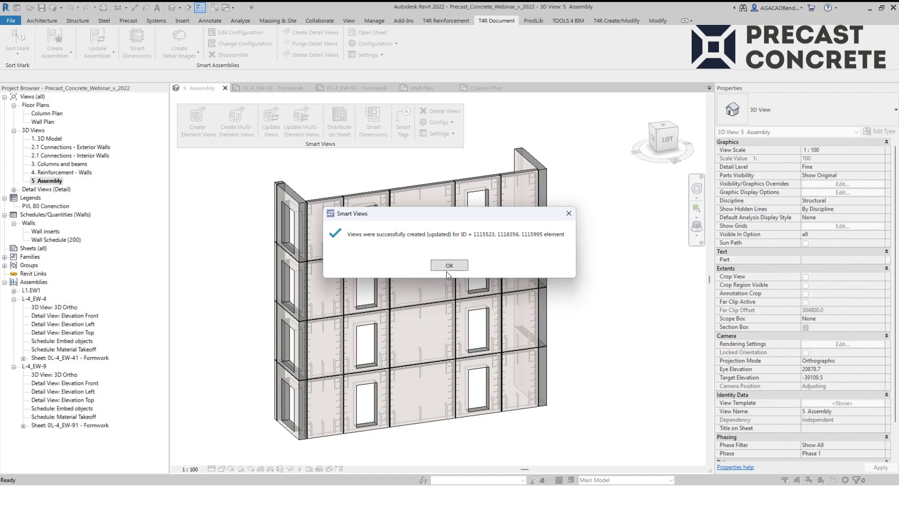
click(445, 265)
Open the E1-Elevation Front detail view and examine its wall tags, level marks and dimension chains
click(14, 190)
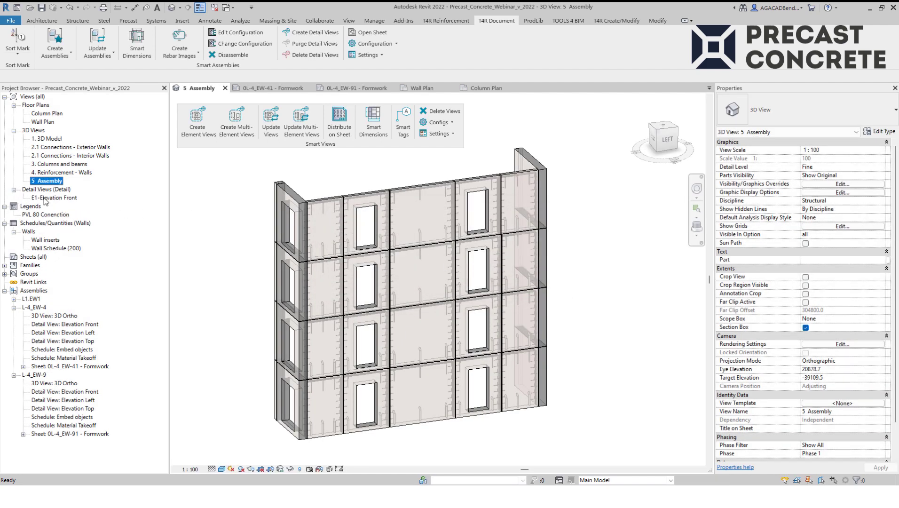
double_click(47, 198)
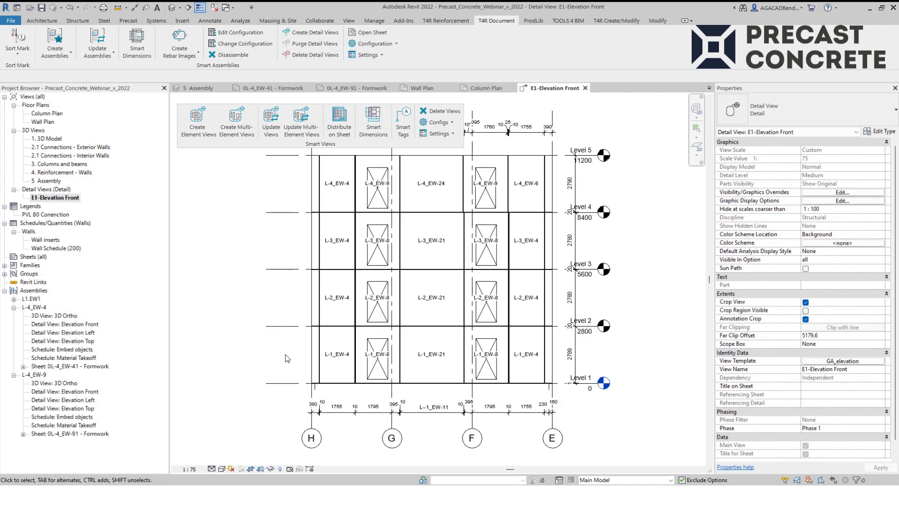
middle_drag(294, 348, 260, 333)
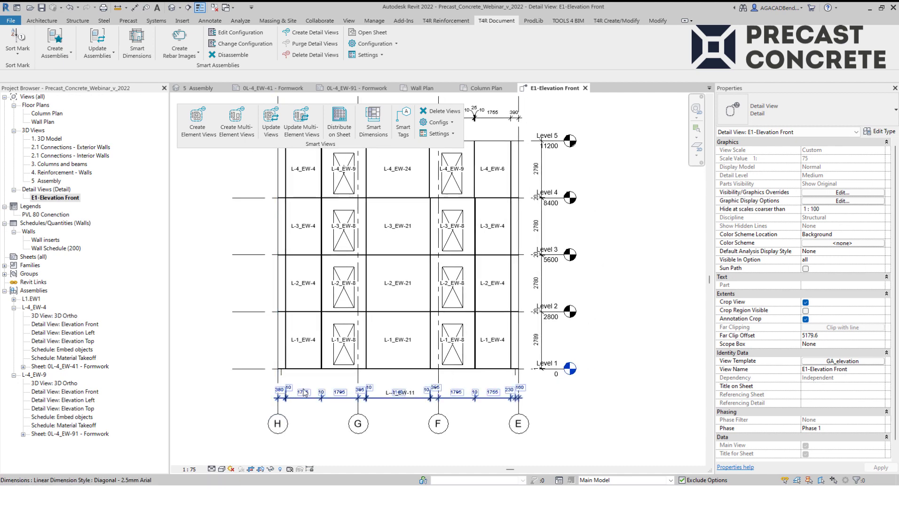
middle_drag(259, 292, 231, 311)
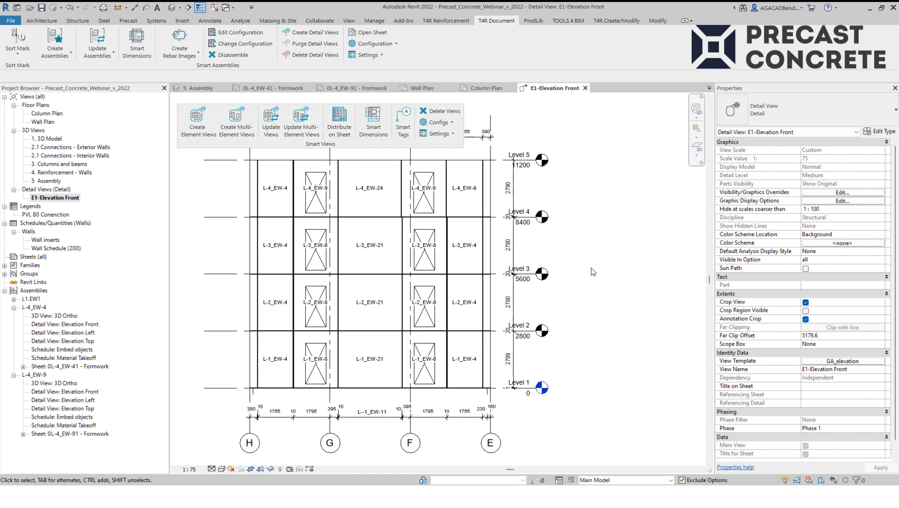
middle_drag(608, 267, 604, 283)
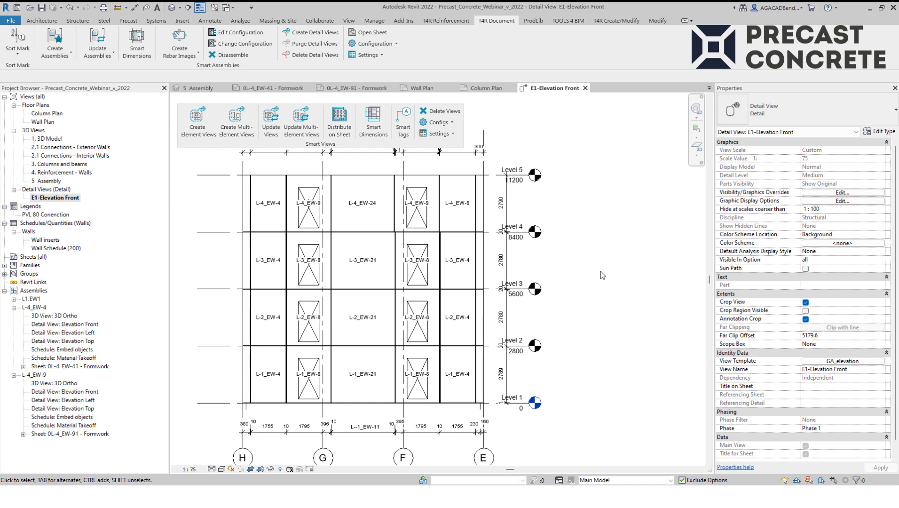
Place the Level 1 and Column Plan floor plans and the E1-Elevation Front detail view on sheets using the GA_drawings sheet configuration
click(345, 125)
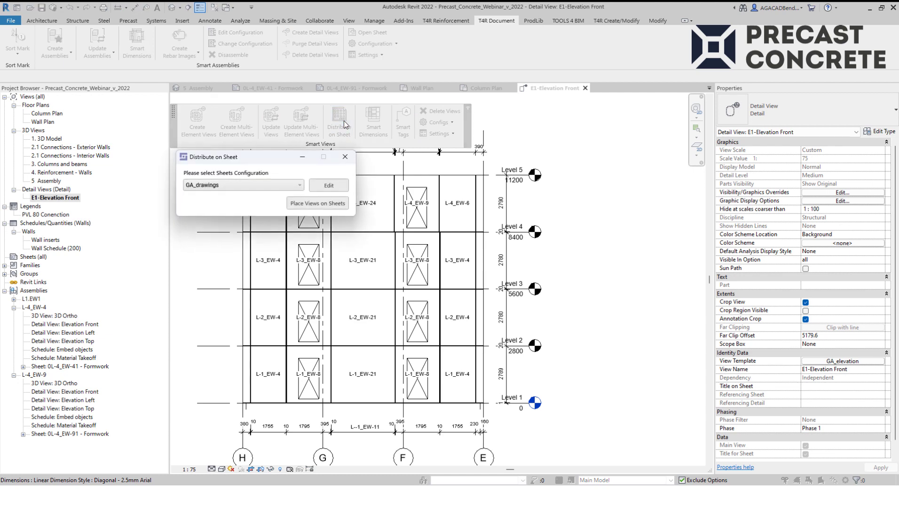
drag(264, 162, 259, 159)
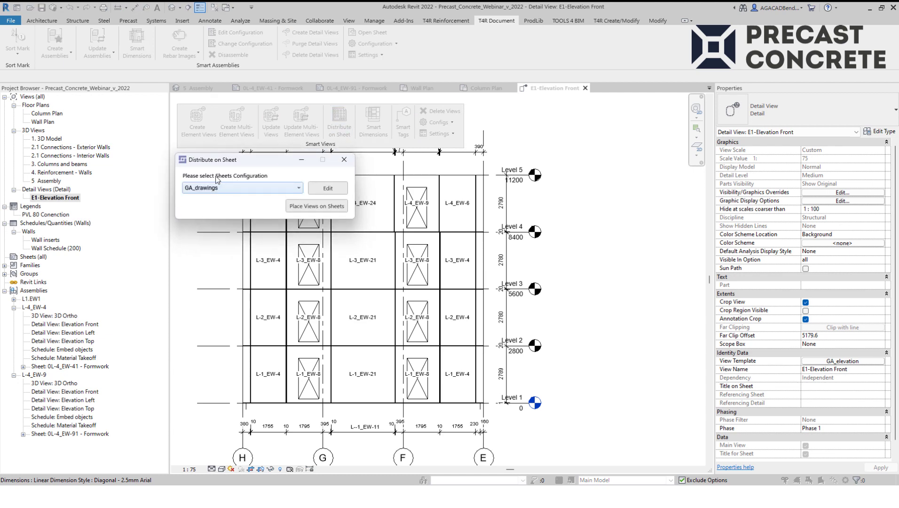
click(335, 187)
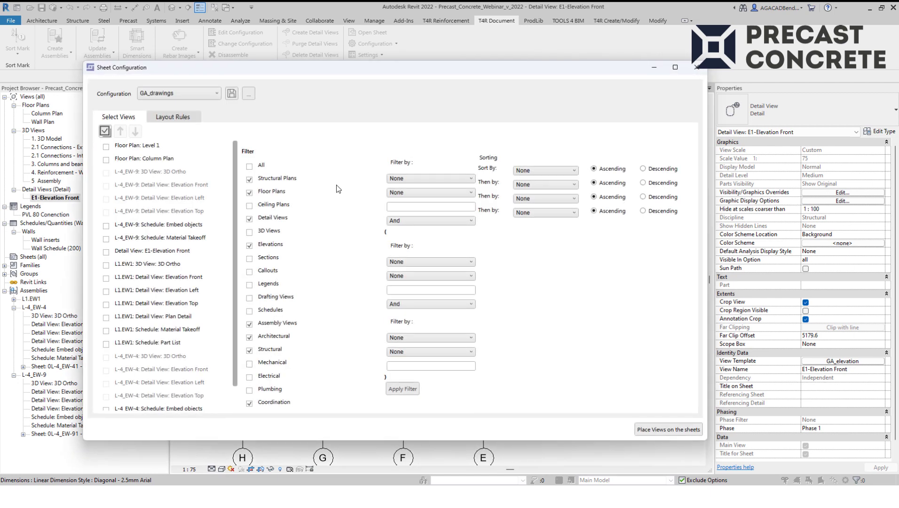
click(106, 146)
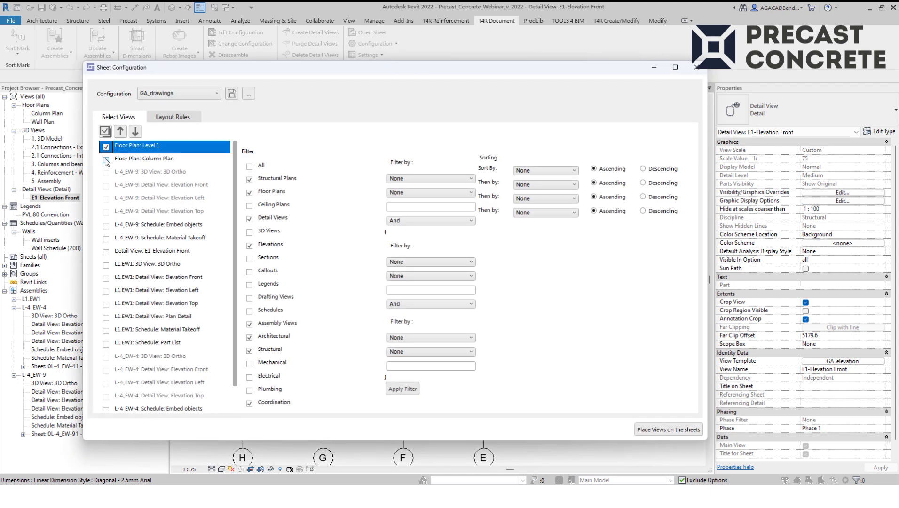
click(105, 160)
click(106, 253)
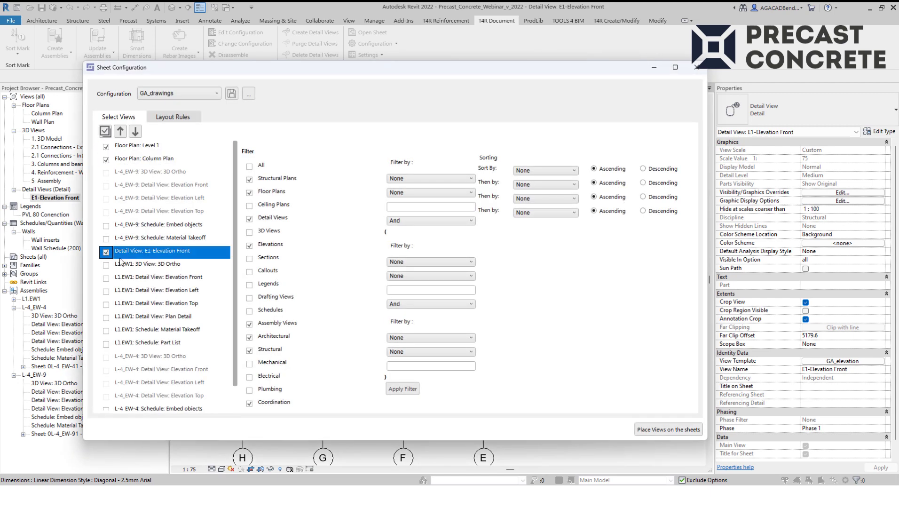
click(669, 429)
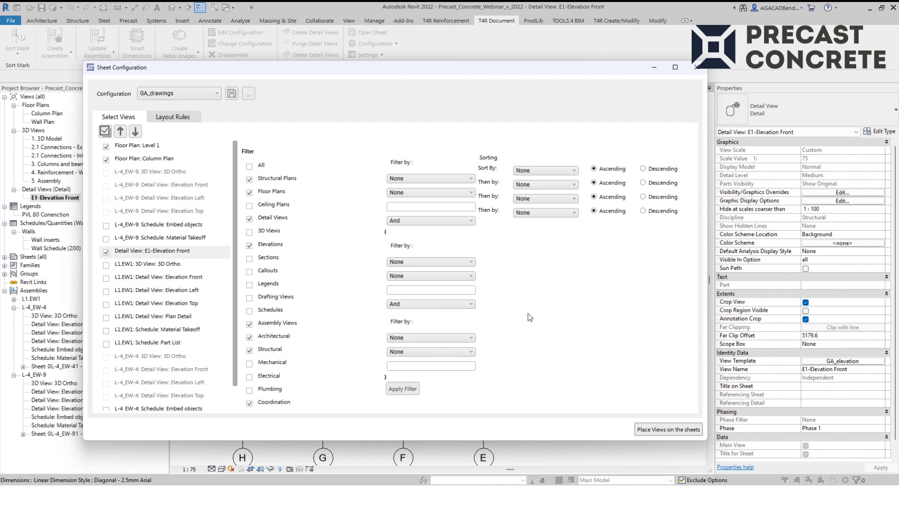
click(697, 68)
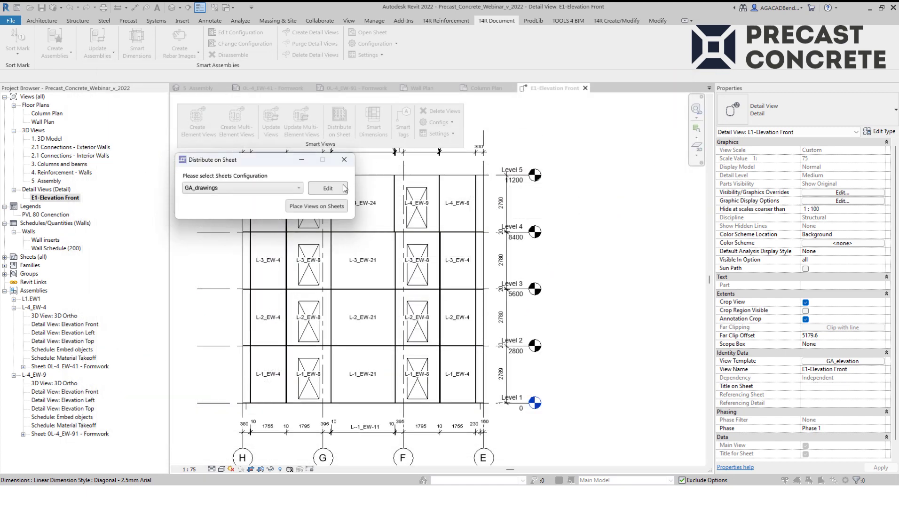
click(345, 159)
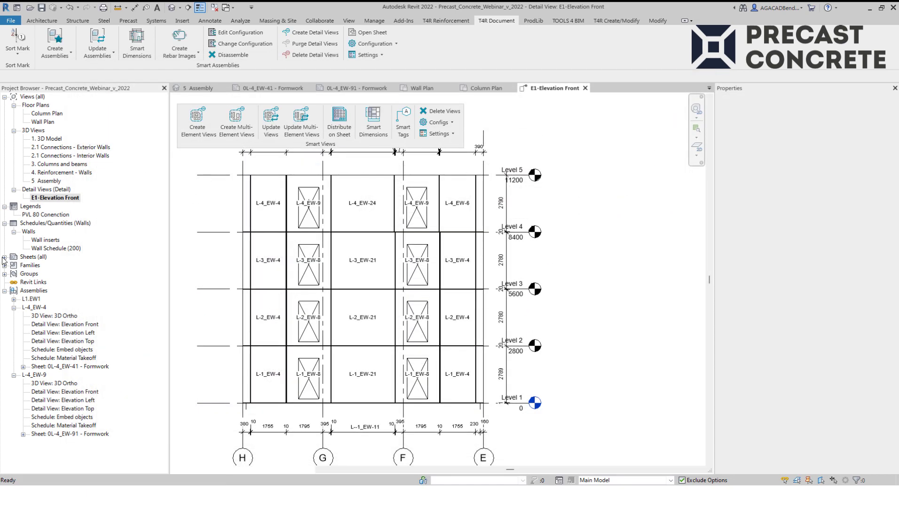
Open sheet A105 - GA_Drawings and examine the wall plan's placement on it
click(4, 257)
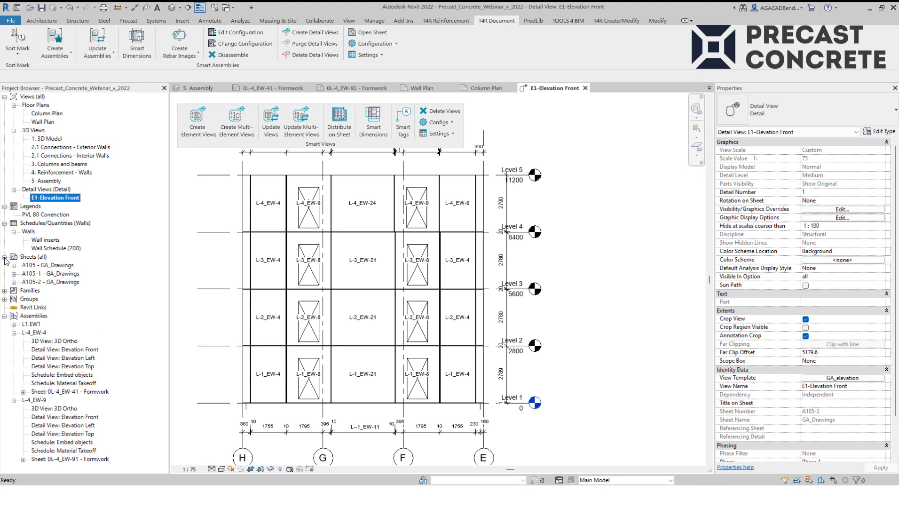
double_click(55, 266)
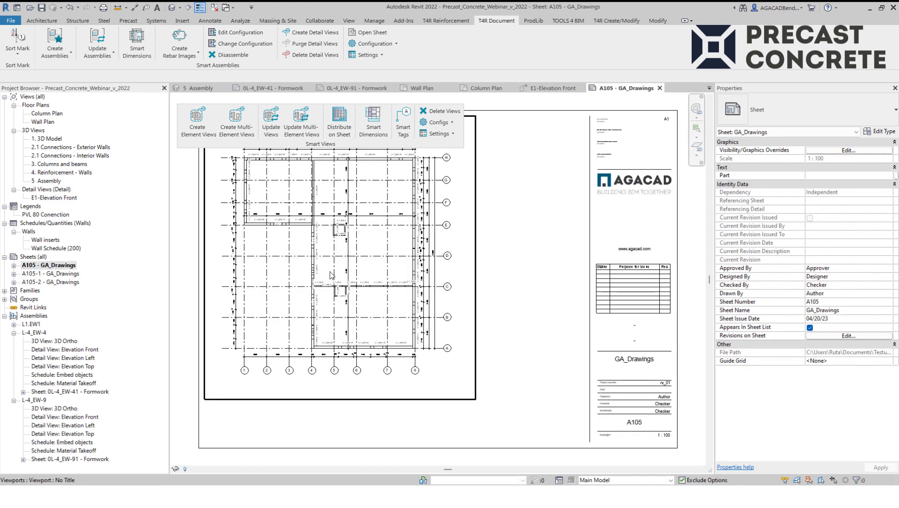
middle_drag(509, 235, 474, 270)
scroll(473, 253, down, 2)
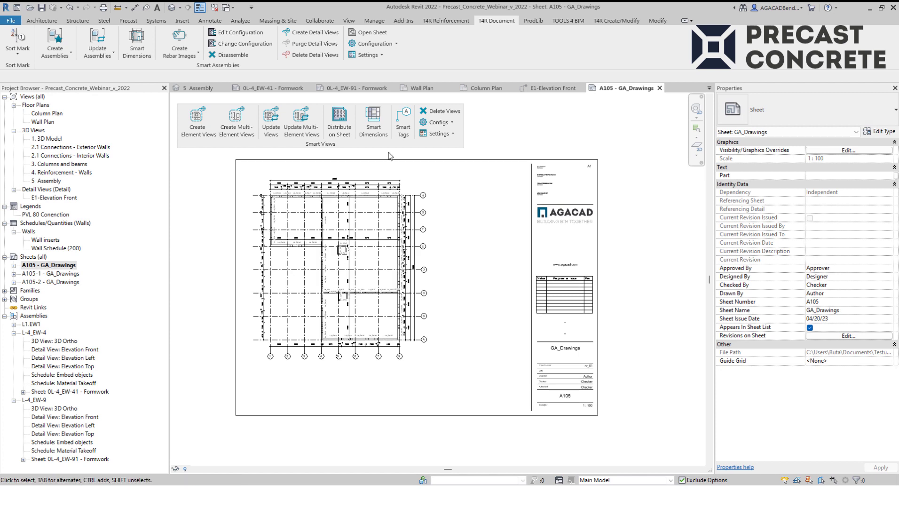